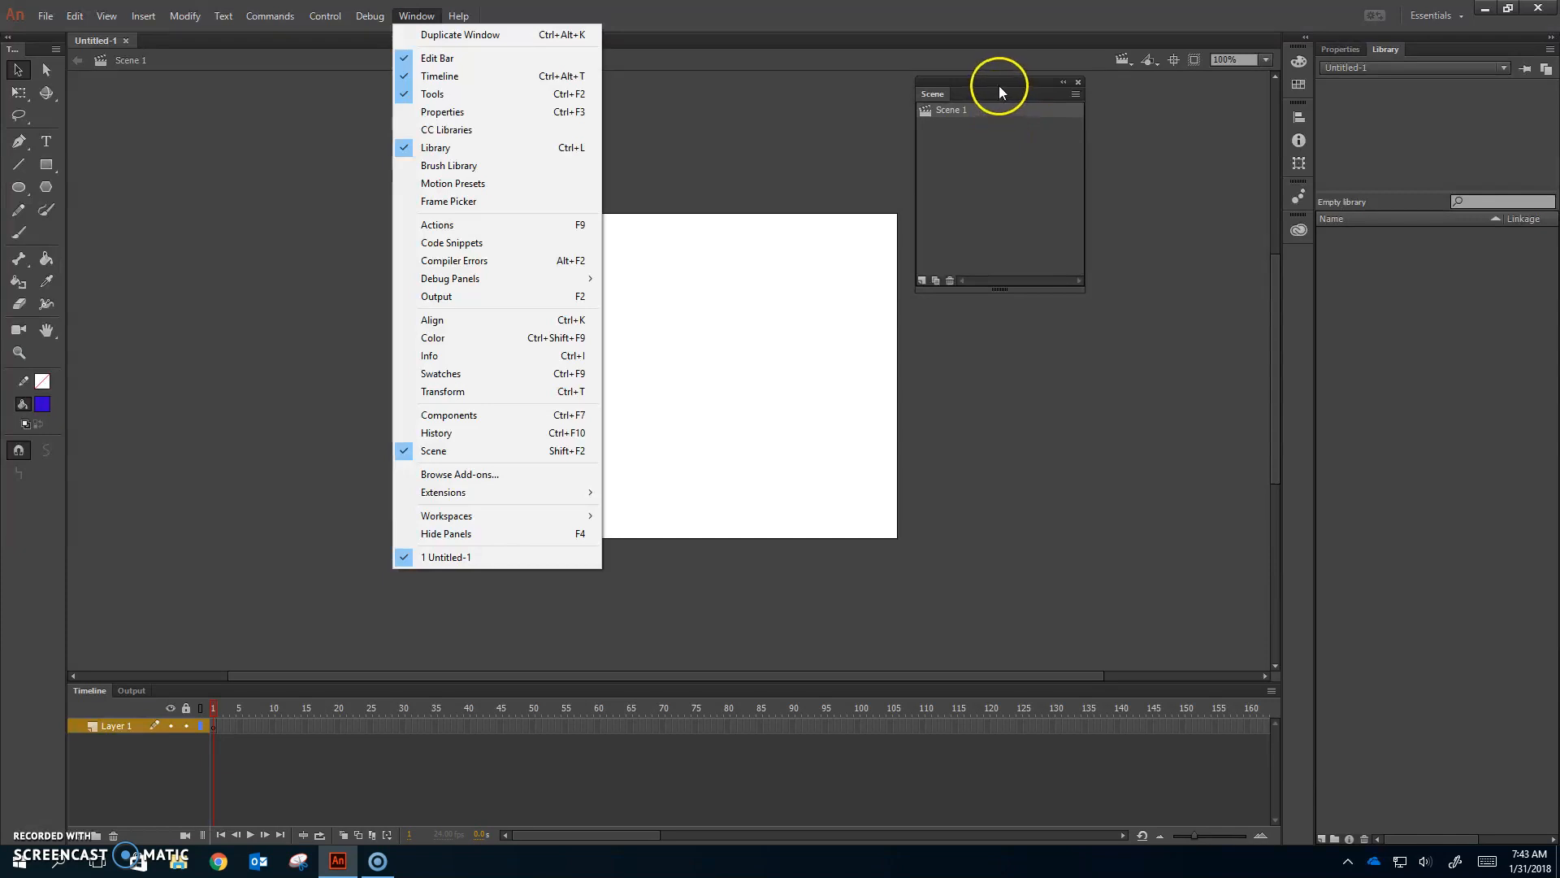
Step: Move the Scene panel beside the stage and keep the name Scene 1 for the only scene
{"action": "left_click_drag", "start_coordinate": [997, 85], "coordinate": [1114, 128]}
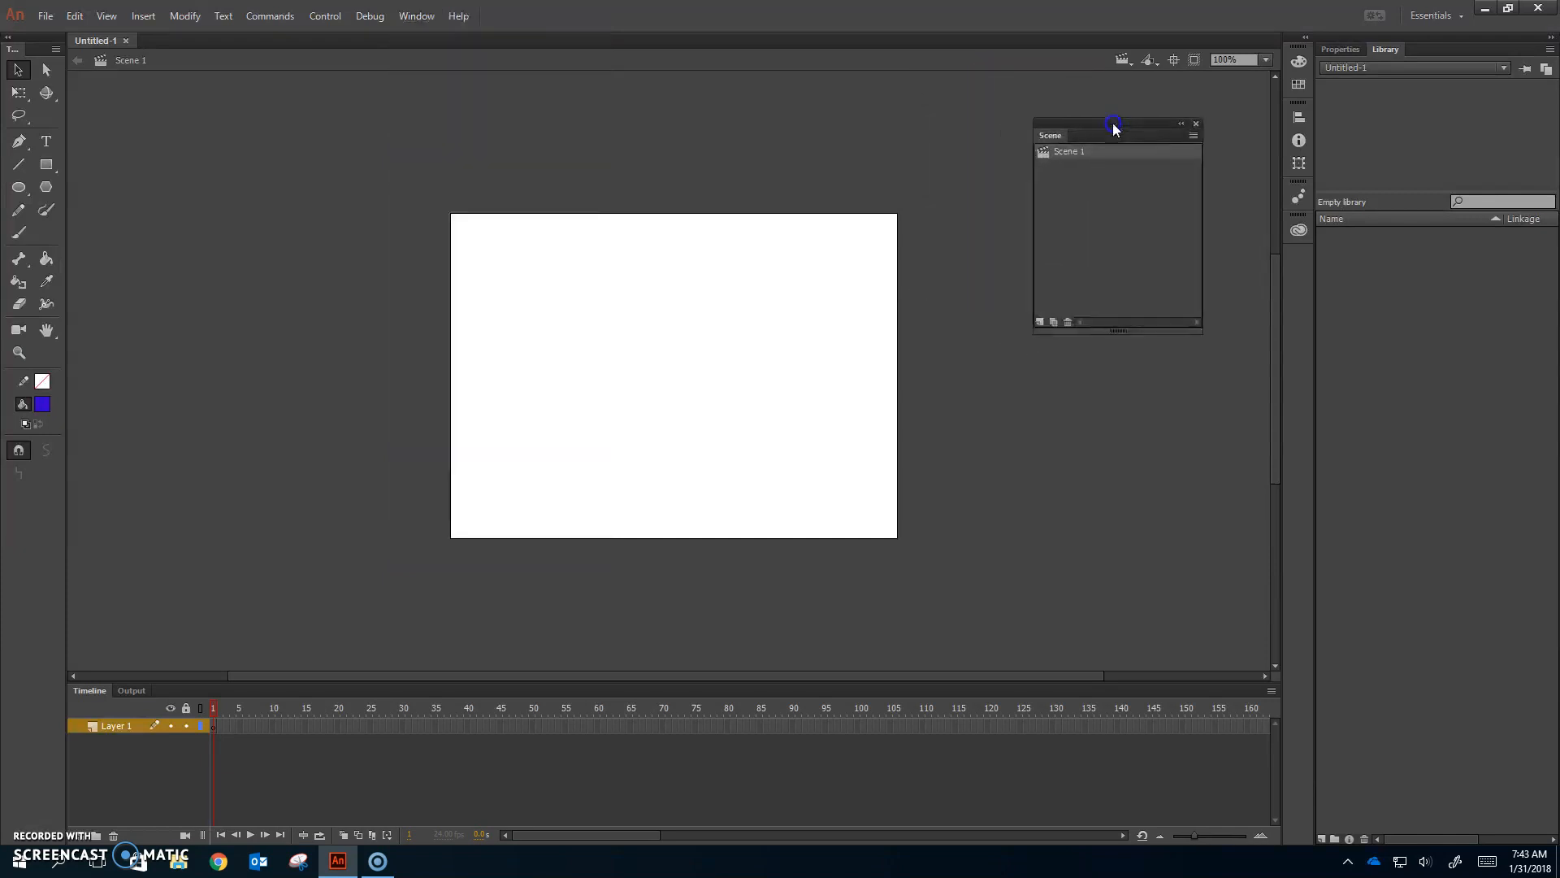
{"action": "double_click", "coordinate": [1075, 151]}
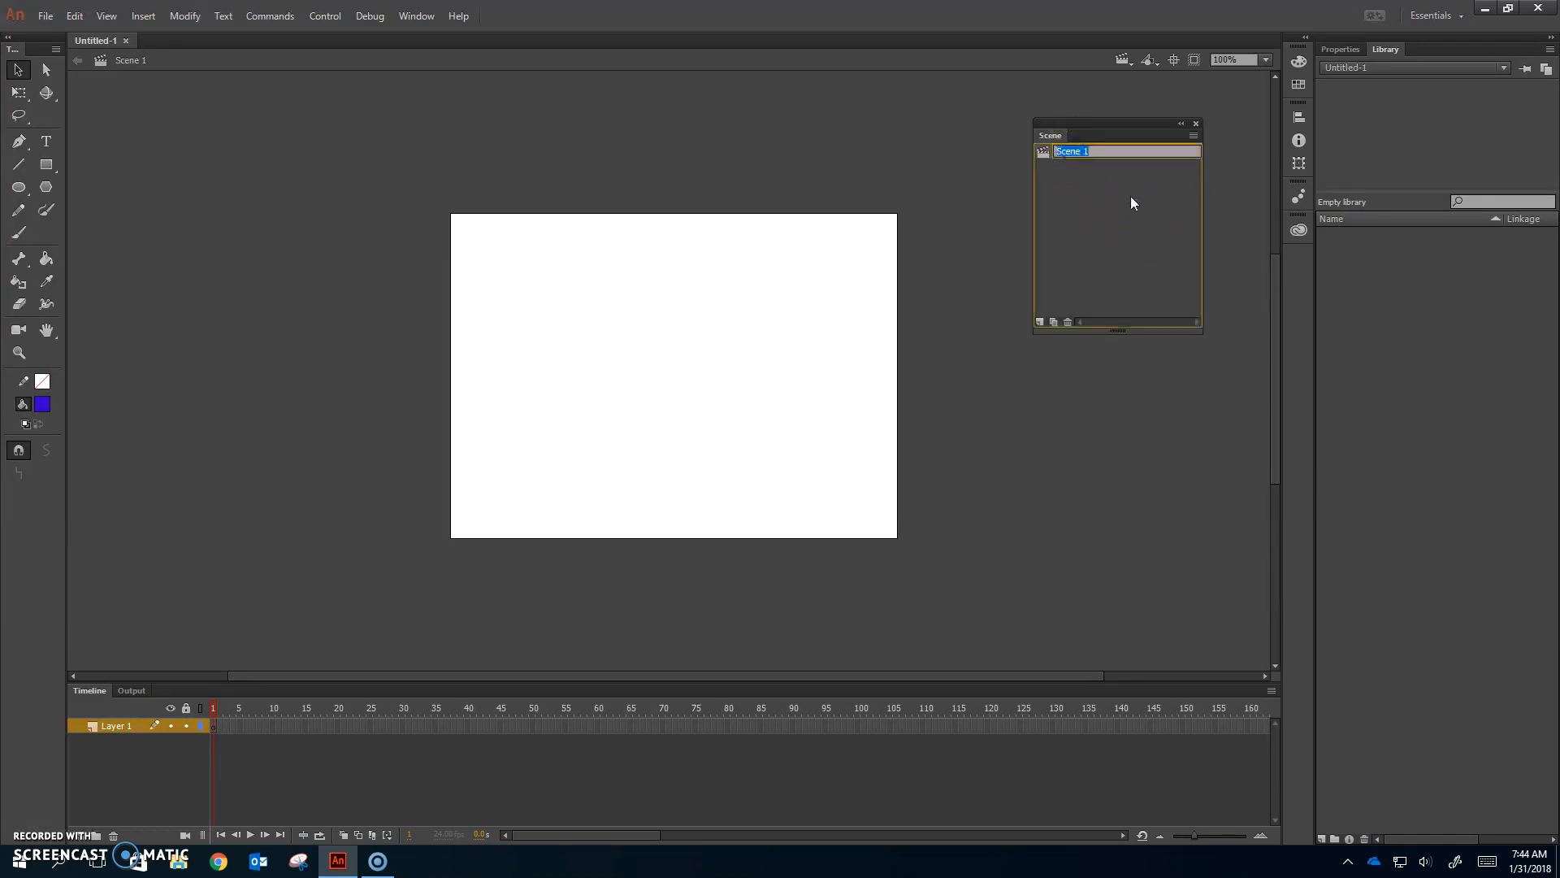
{"action": "left_click", "coordinate": [1128, 222]}
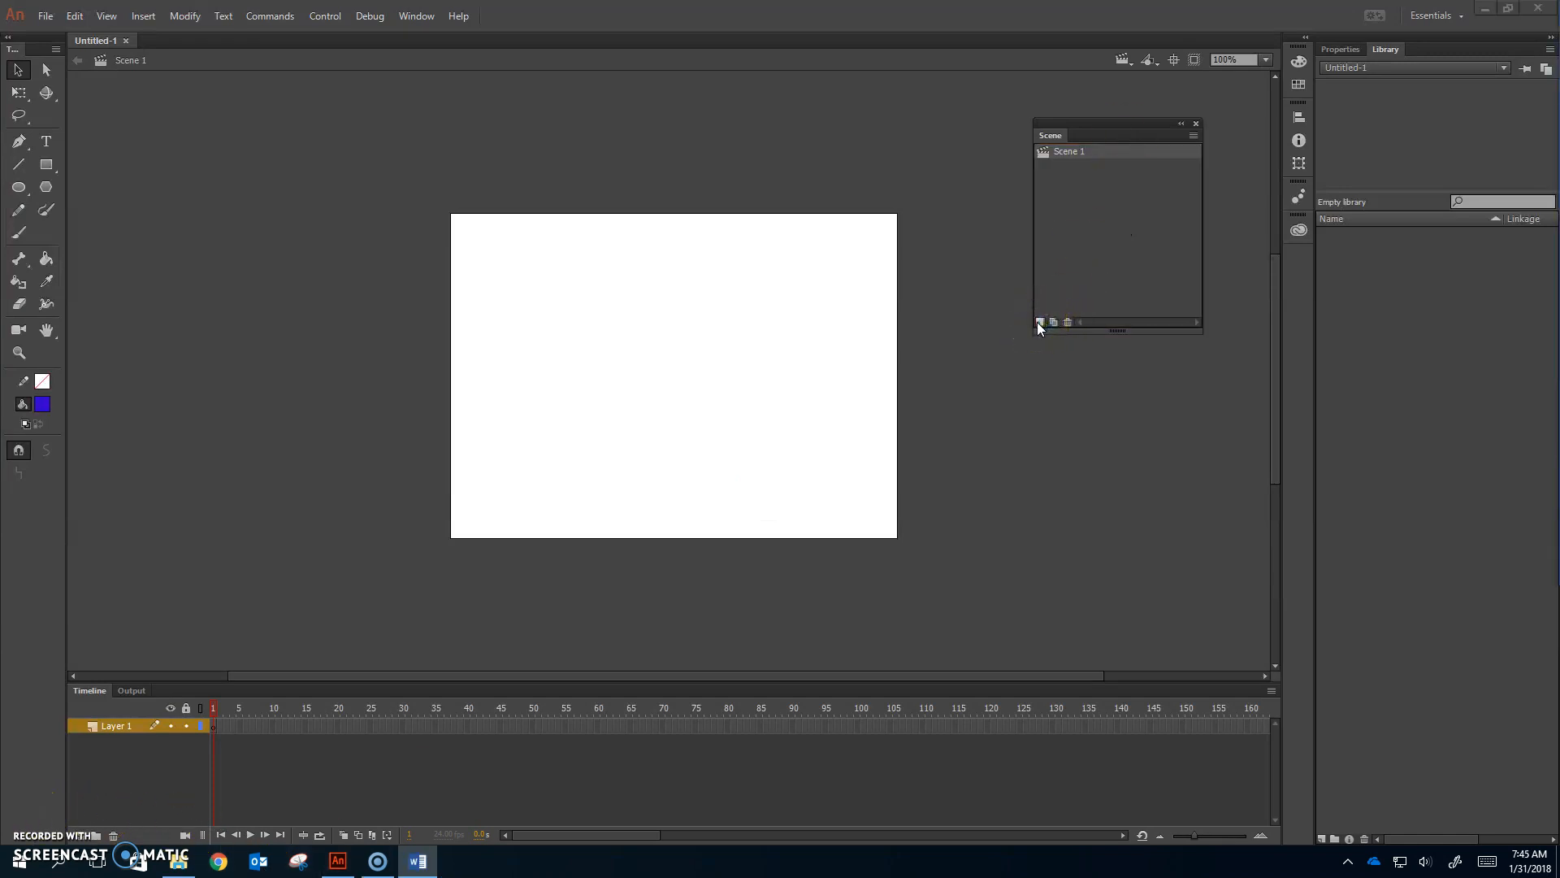
Step: Add Scene 2 and Scene 3 from the Scene panel's Add Scene button
{"action": "left_click", "coordinate": [1040, 322]}
{"action": "left_click", "coordinate": [1040, 322]}
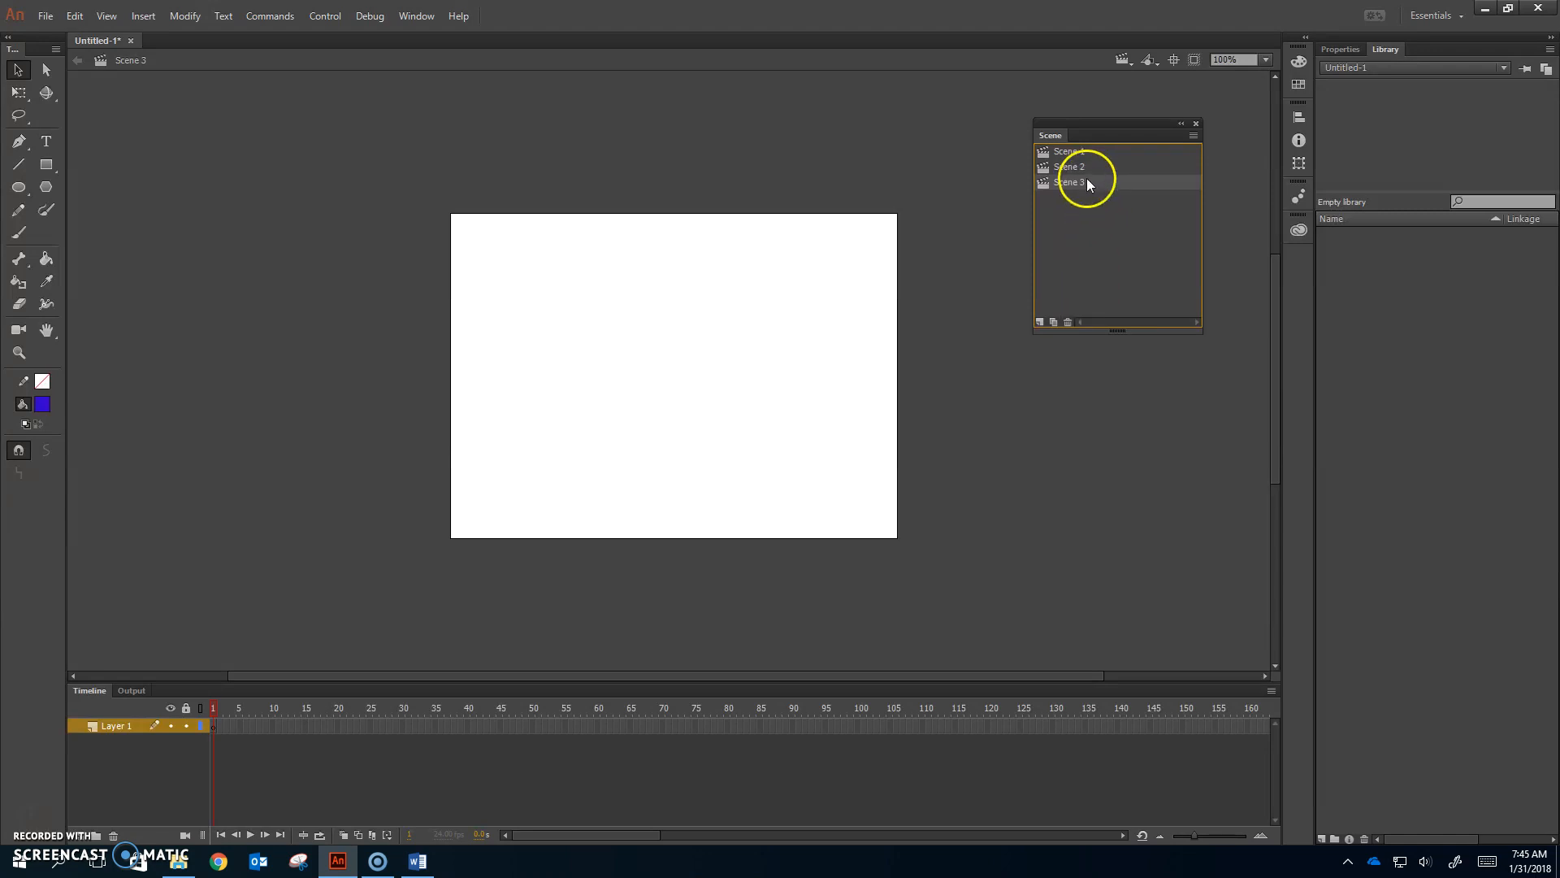
Step: Make three duplicates of Scene 3, then return to Scene 1
{"action": "left_click", "coordinate": [1053, 323]}
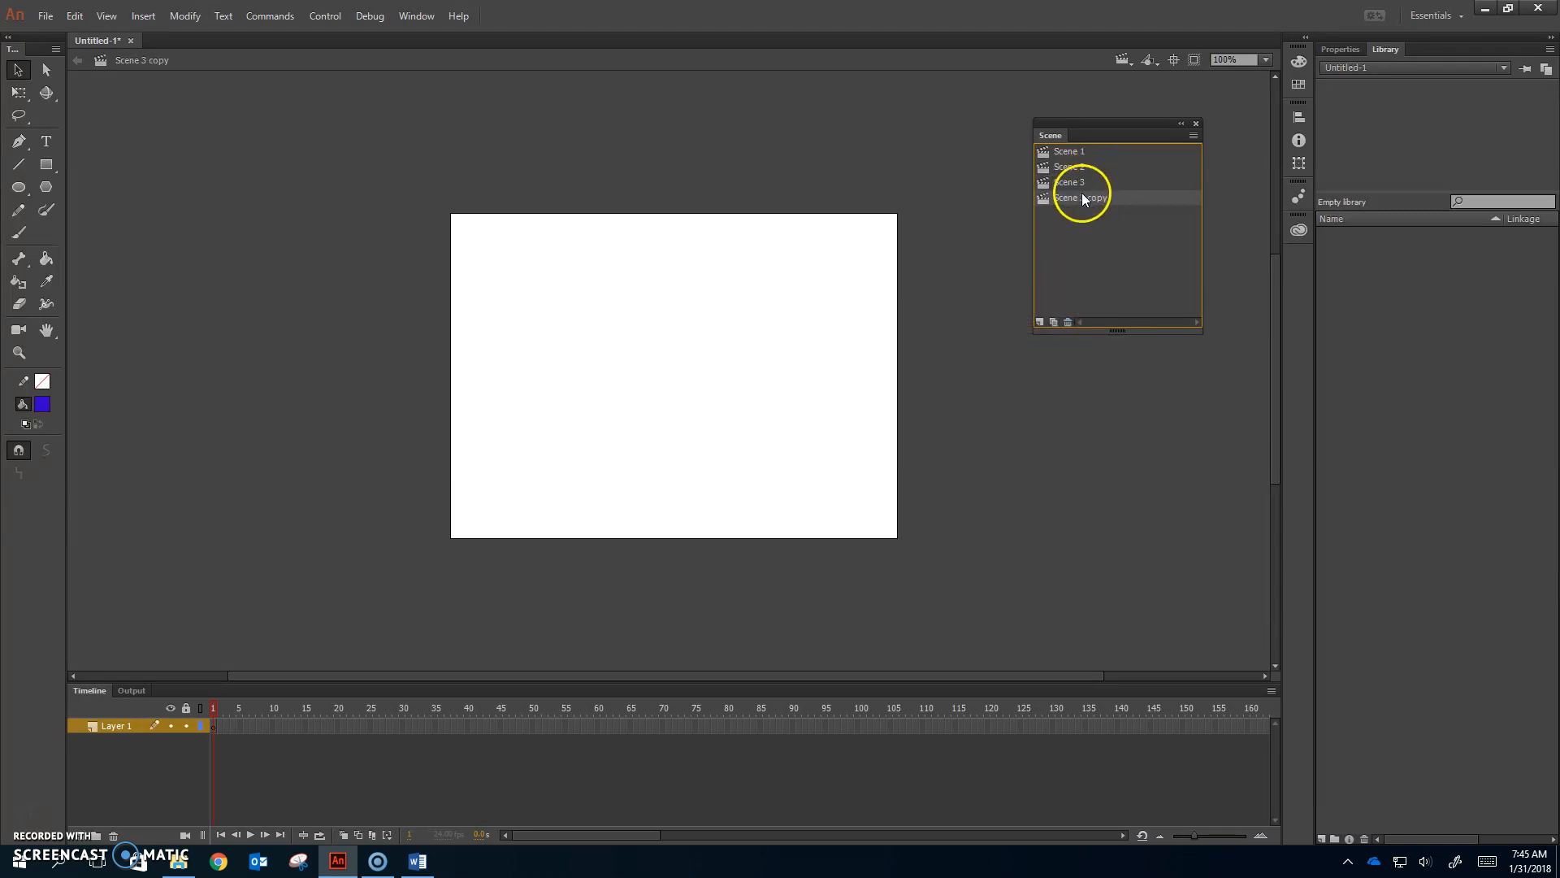
{"action": "left_click", "coordinate": [1052, 322]}
{"action": "left_click", "coordinate": [1052, 322]}
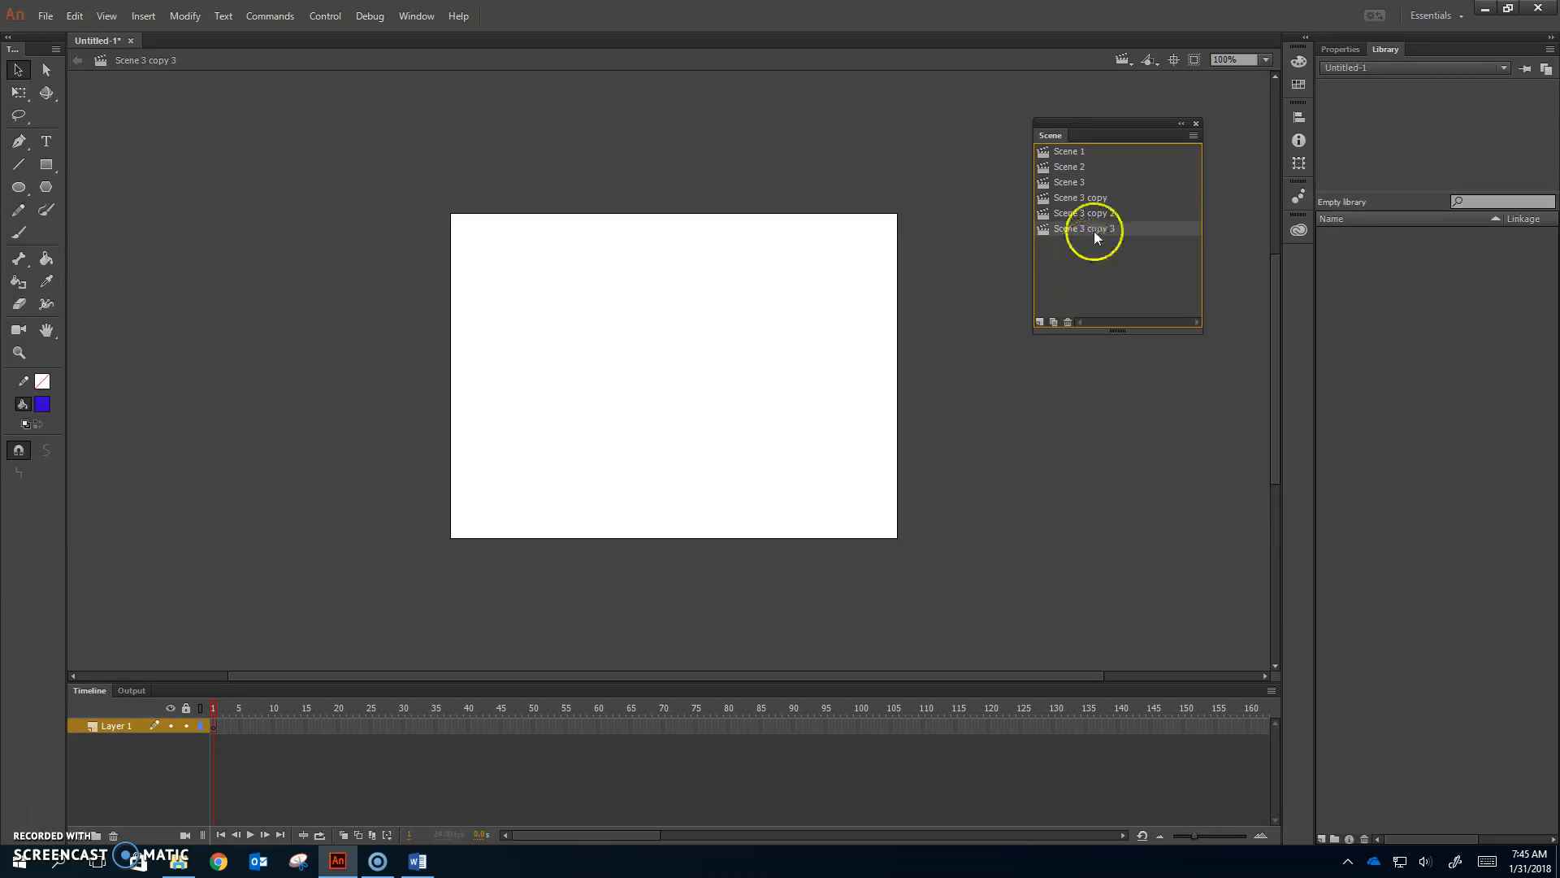
{"action": "left_click", "coordinate": [1076, 153]}
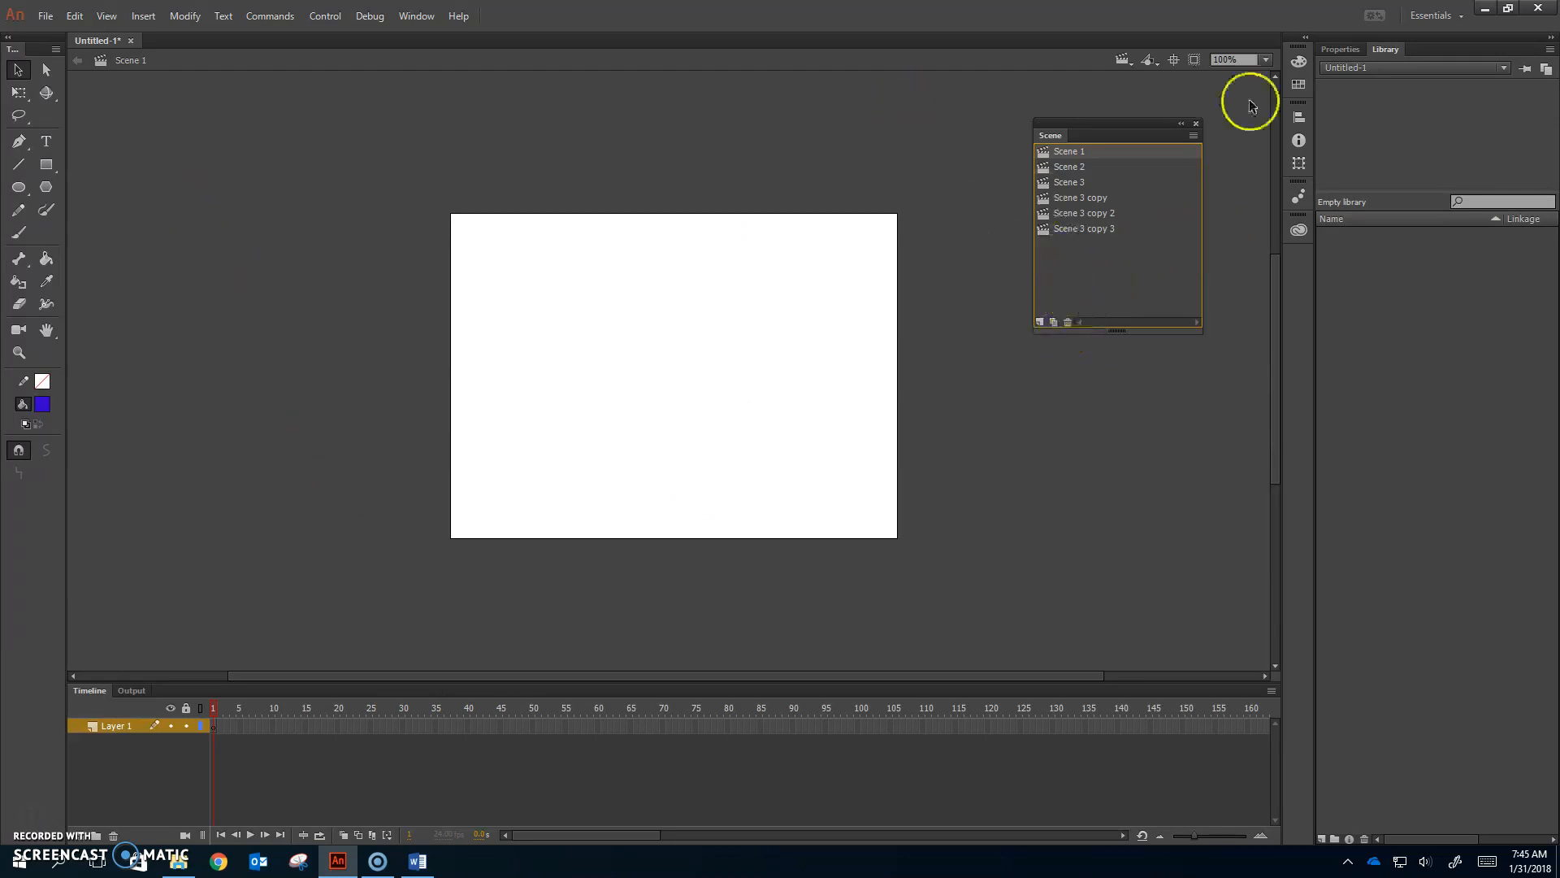
Step: Close Untitled-1 without saving and create a new blank document
{"action": "left_click", "coordinate": [130, 40]}
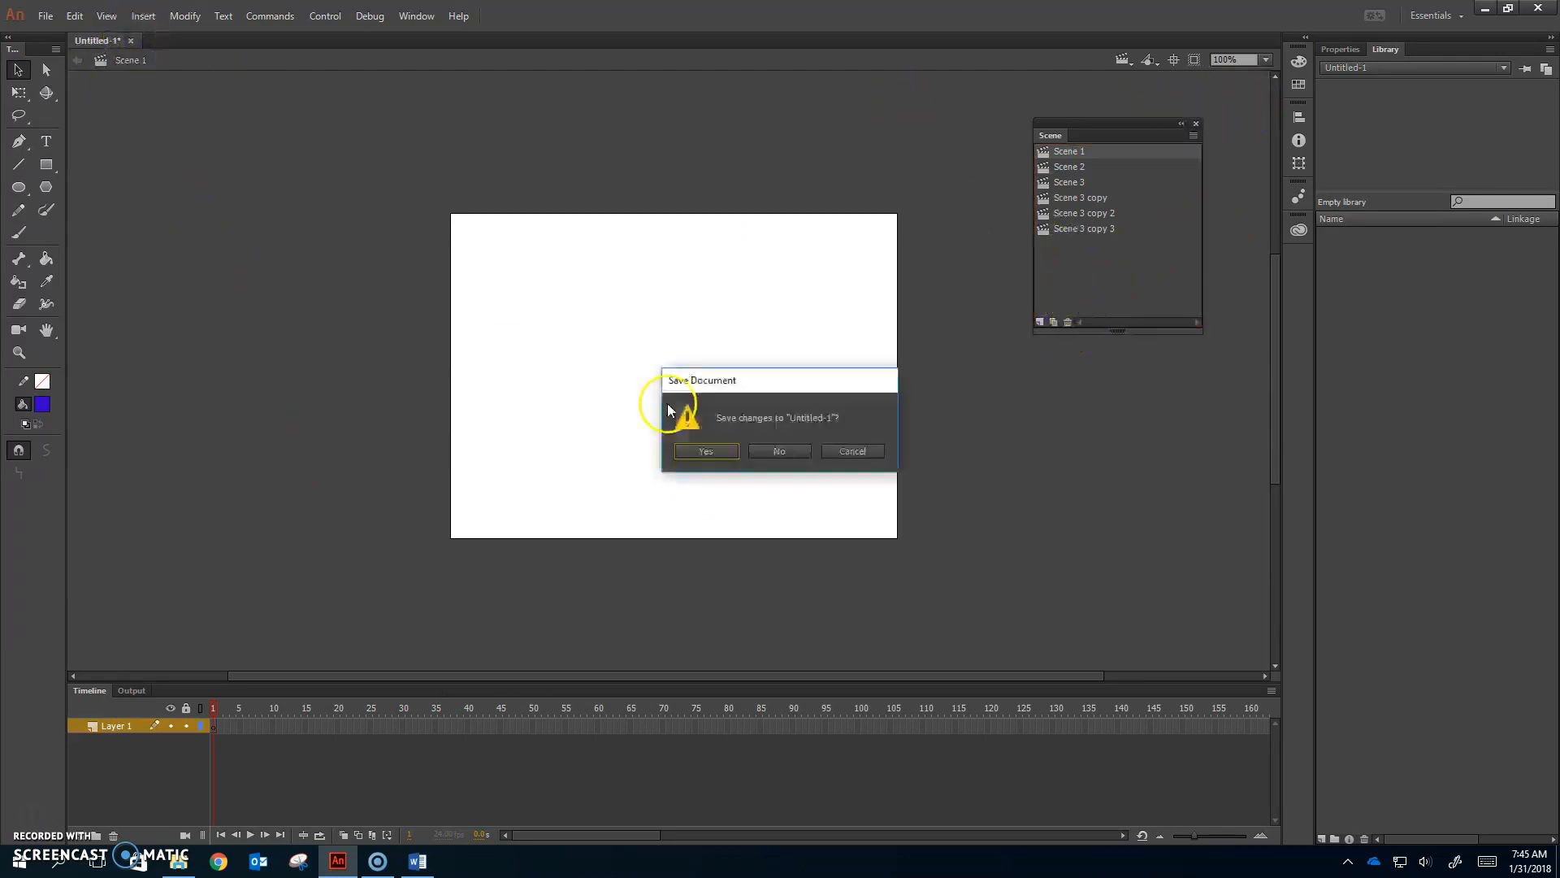
{"action": "left_click", "coordinate": [795, 449]}
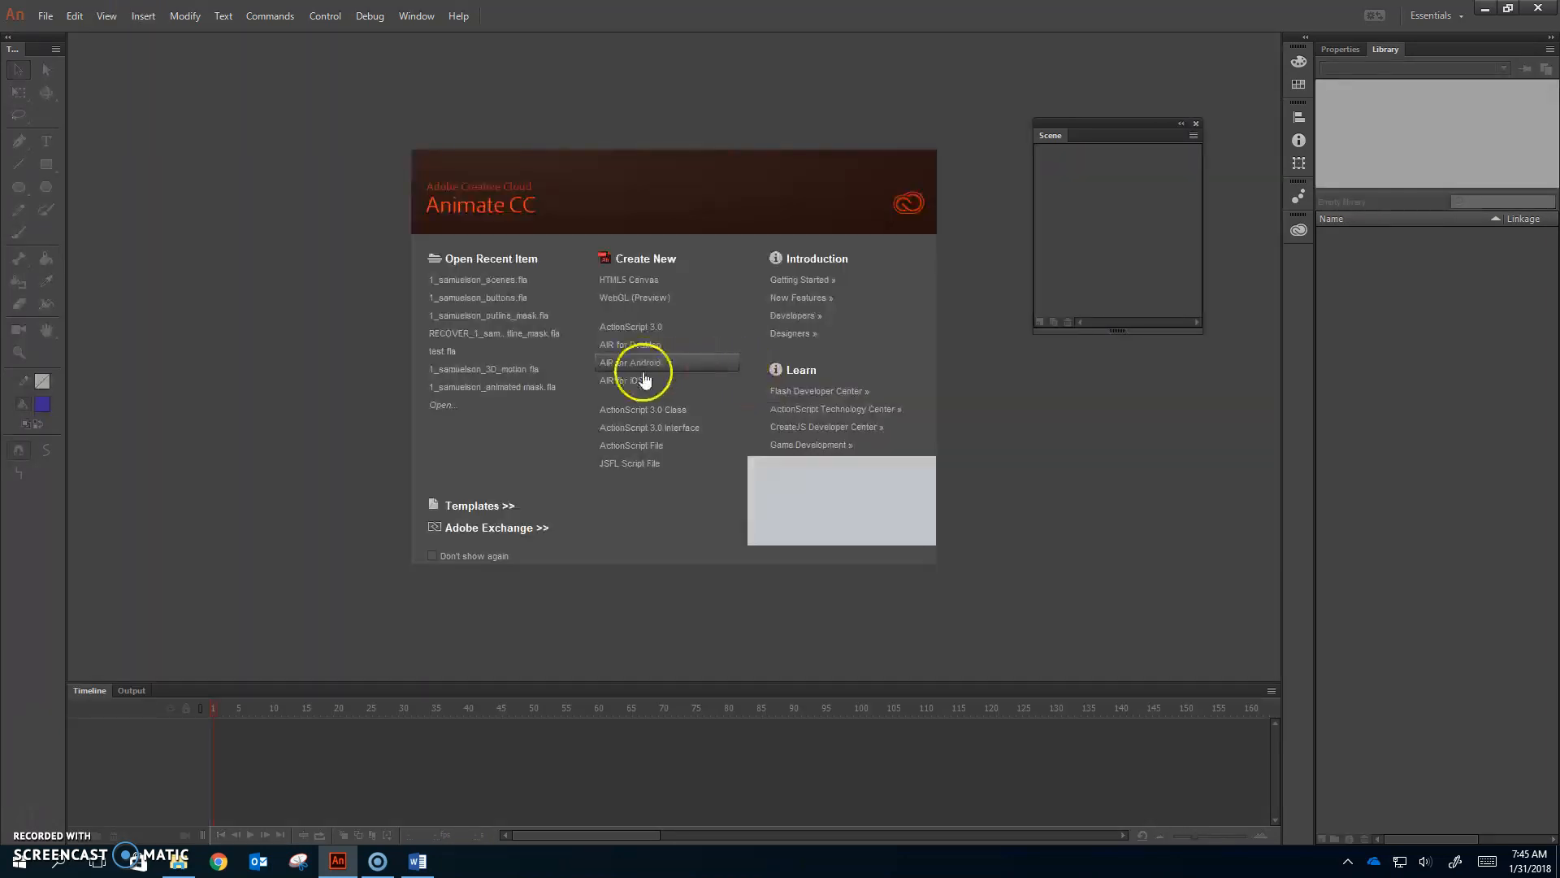
{"action": "left_click", "coordinate": [637, 326]}
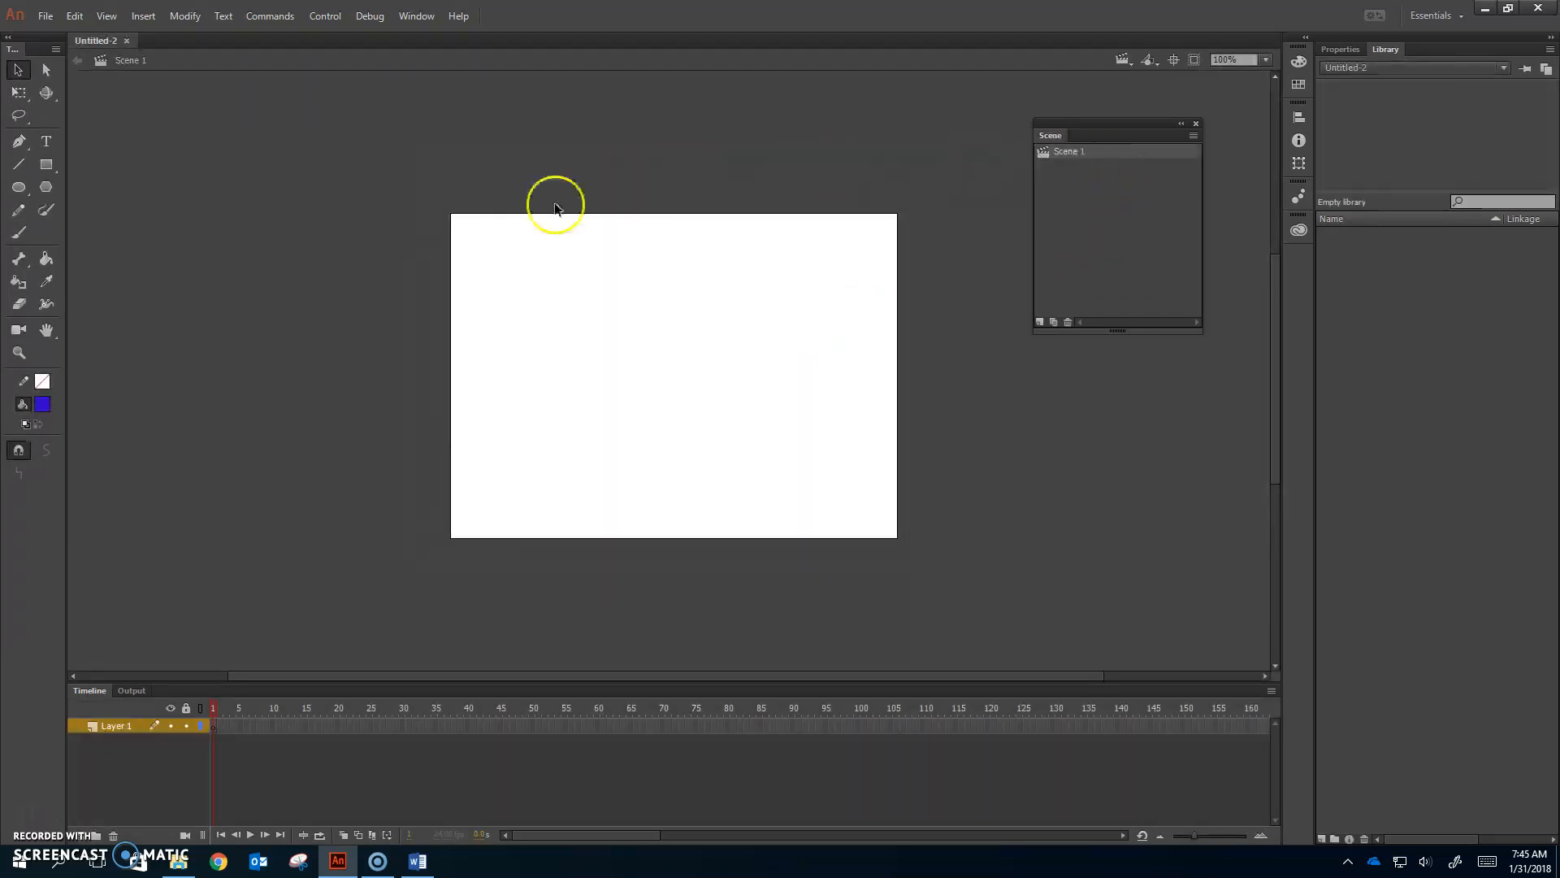
Step: Draw a blue square in Scene 1, duplicate the scene twice, and return to Scene 1
{"action": "left_click", "coordinate": [45, 164]}
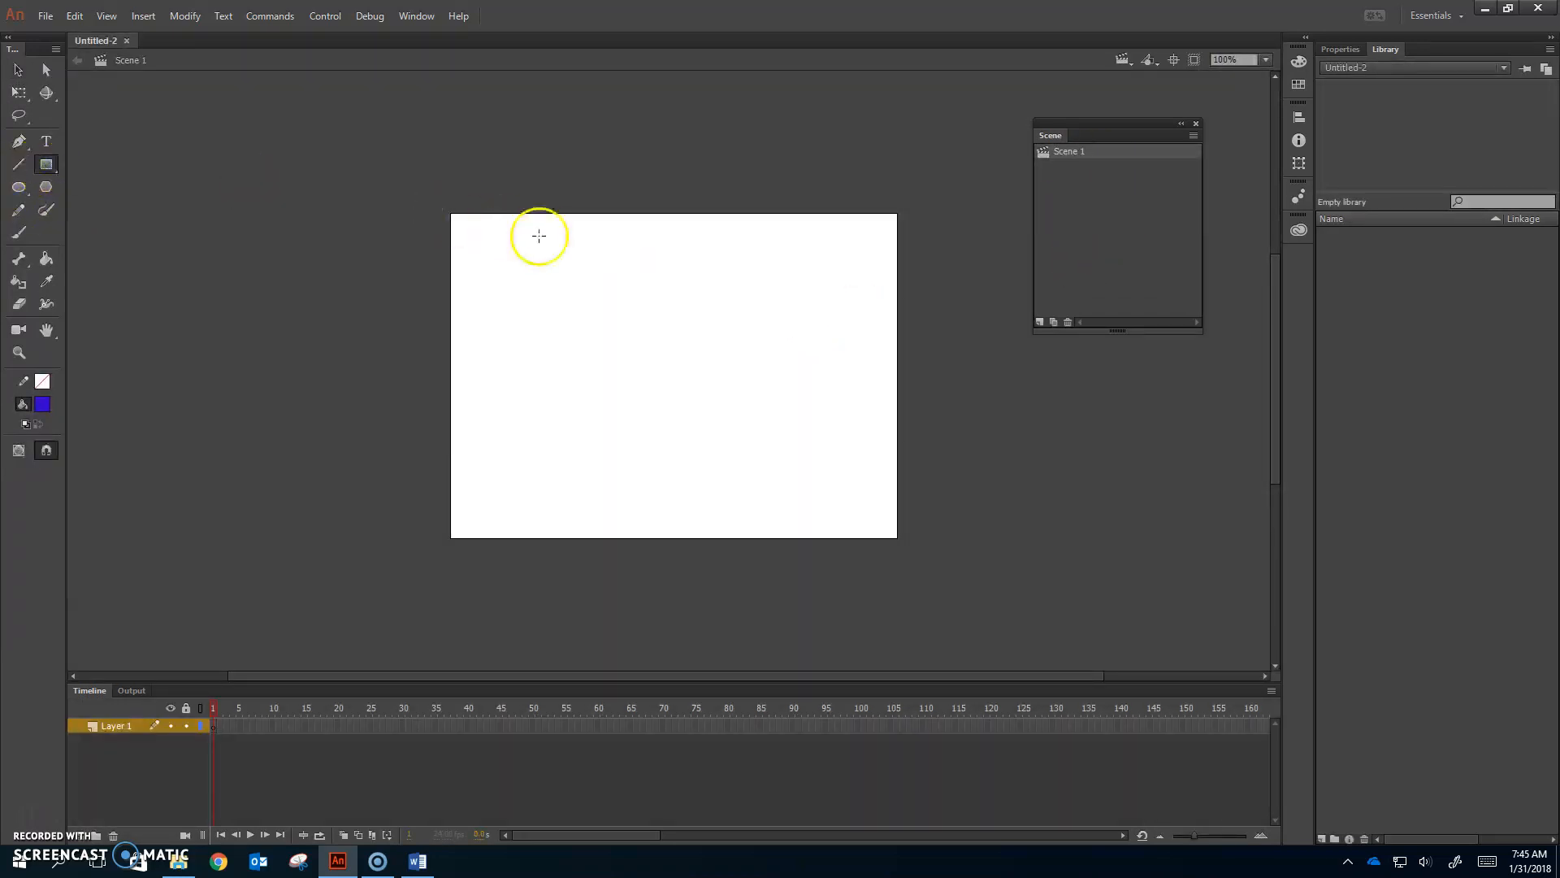
{"action": "left_click_drag", "start_coordinate": [485, 256], "coordinate": [574, 345]}
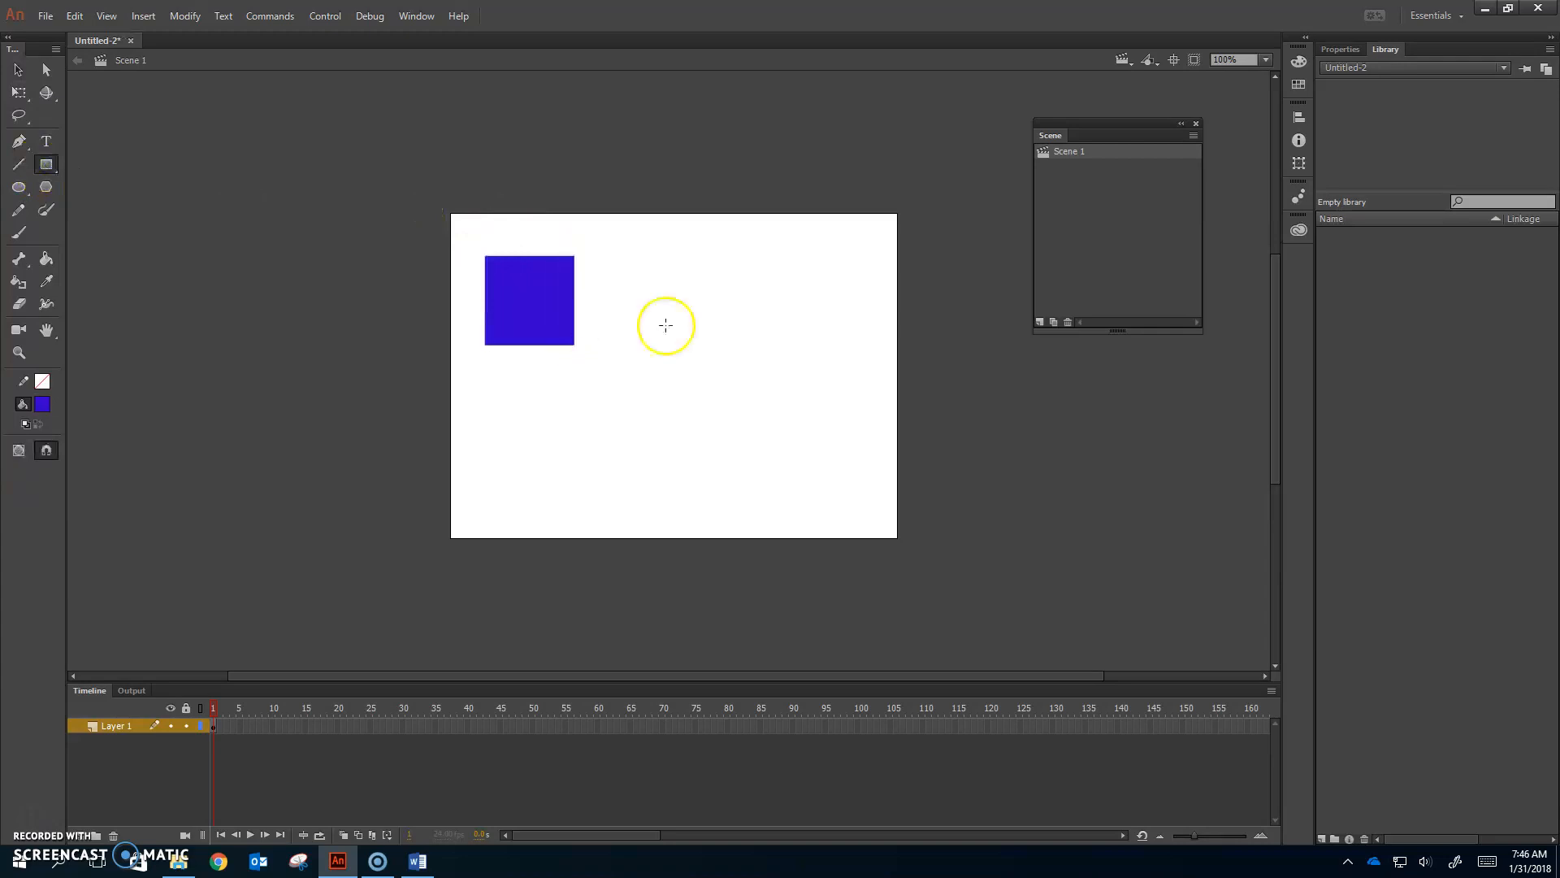
{"action": "left_click", "coordinate": [1054, 322]}
{"action": "left_click", "coordinate": [1054, 322]}
{"action": "left_click", "coordinate": [1086, 152]}
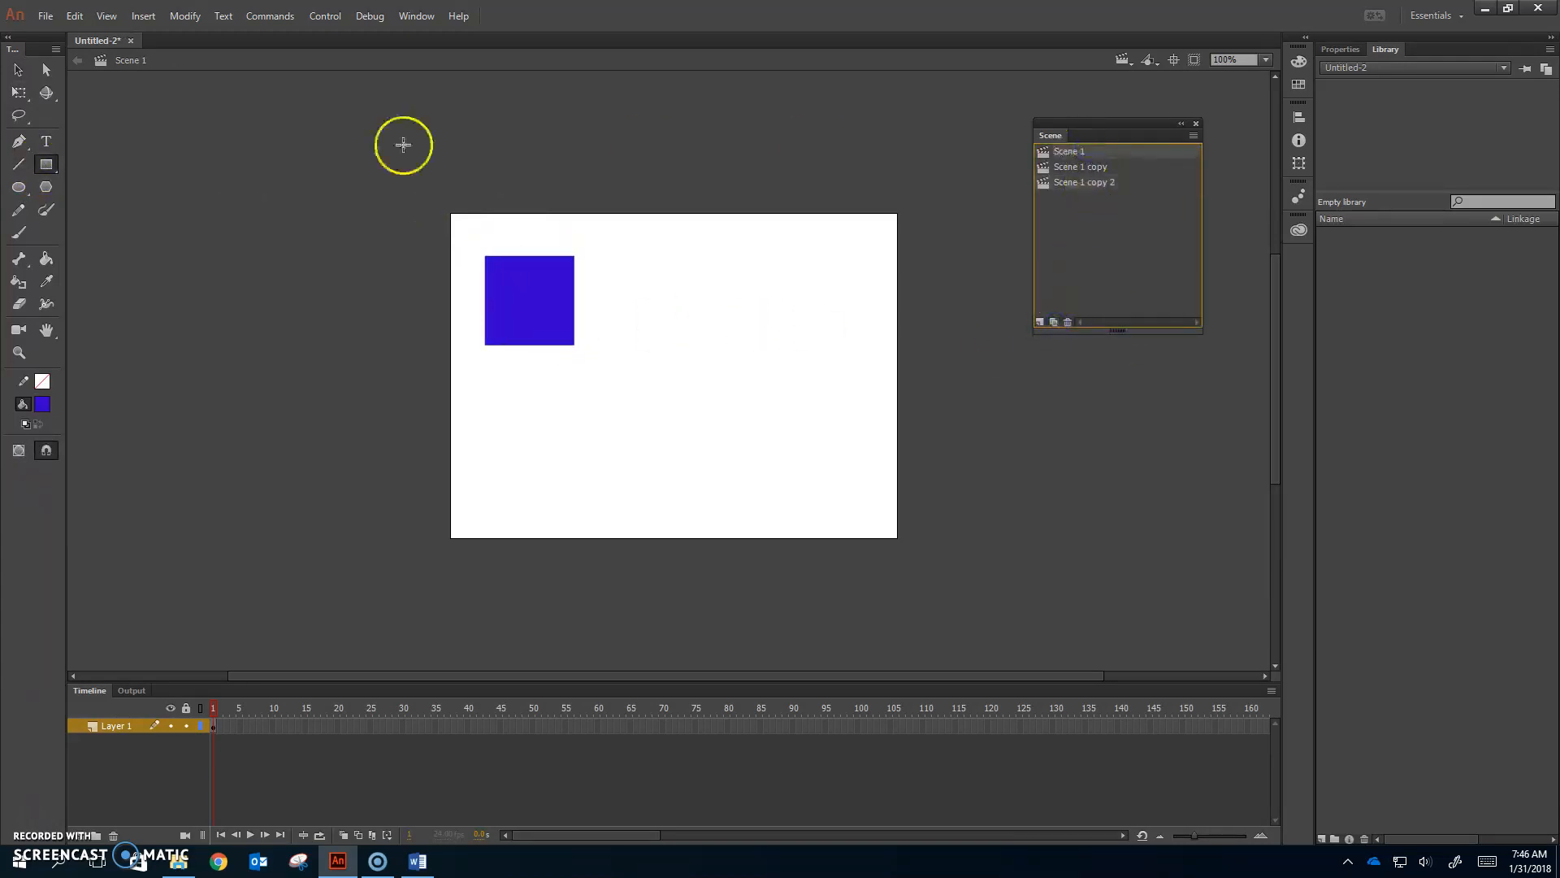
Step: Insert Scene 4 and draw a blue oval in the stage centre
{"action": "left_click", "coordinate": [1040, 322]}
{"action": "left_click", "coordinate": [19, 187]}
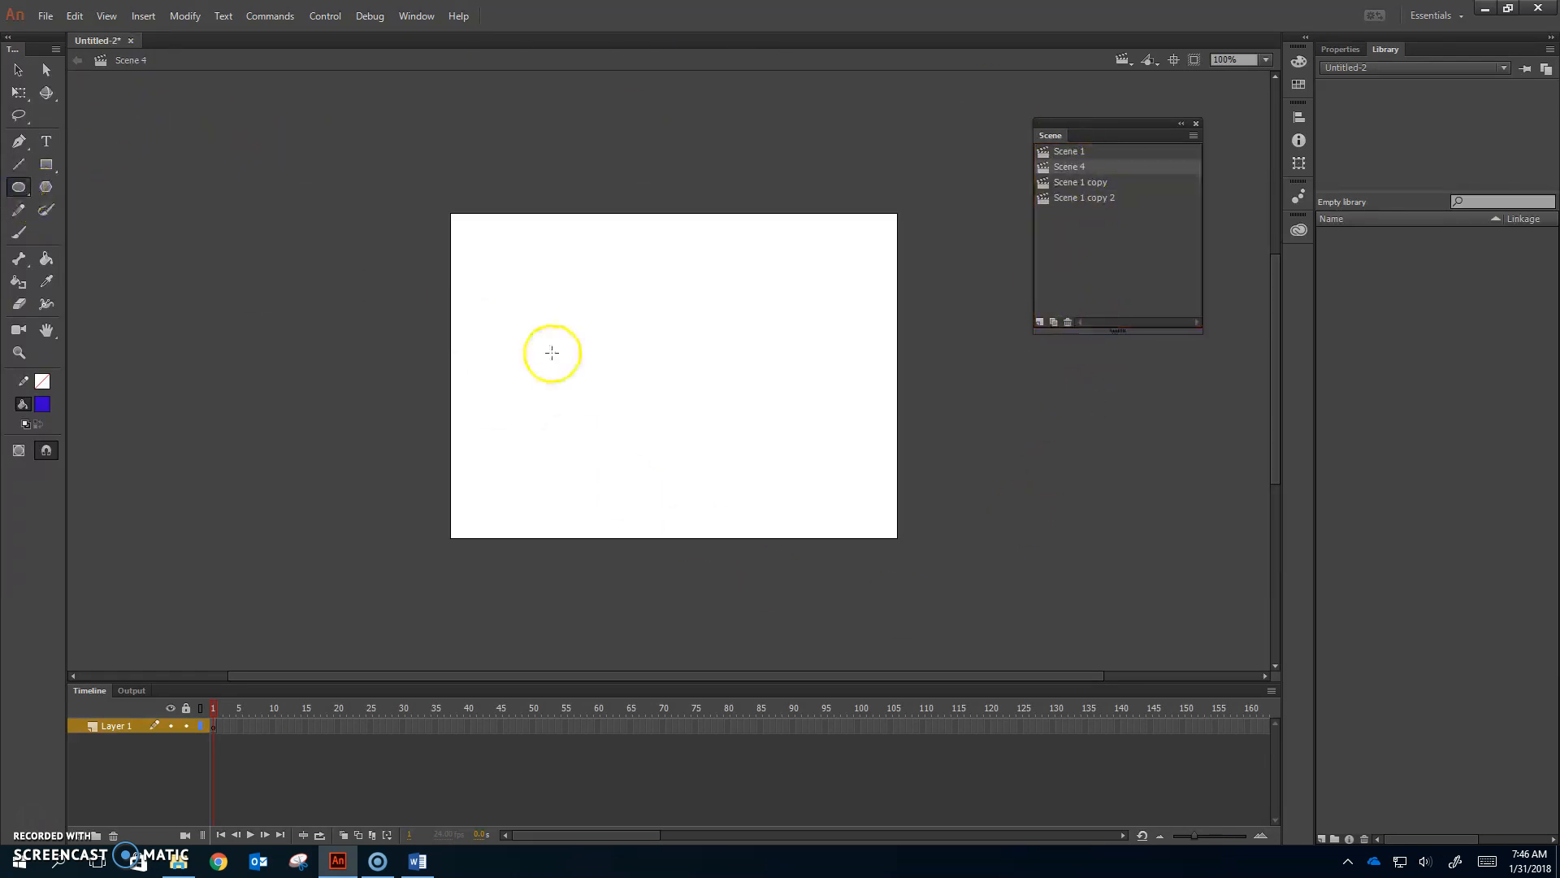
{"action": "left_click_drag", "start_coordinate": [650, 353], "coordinate": [746, 416]}
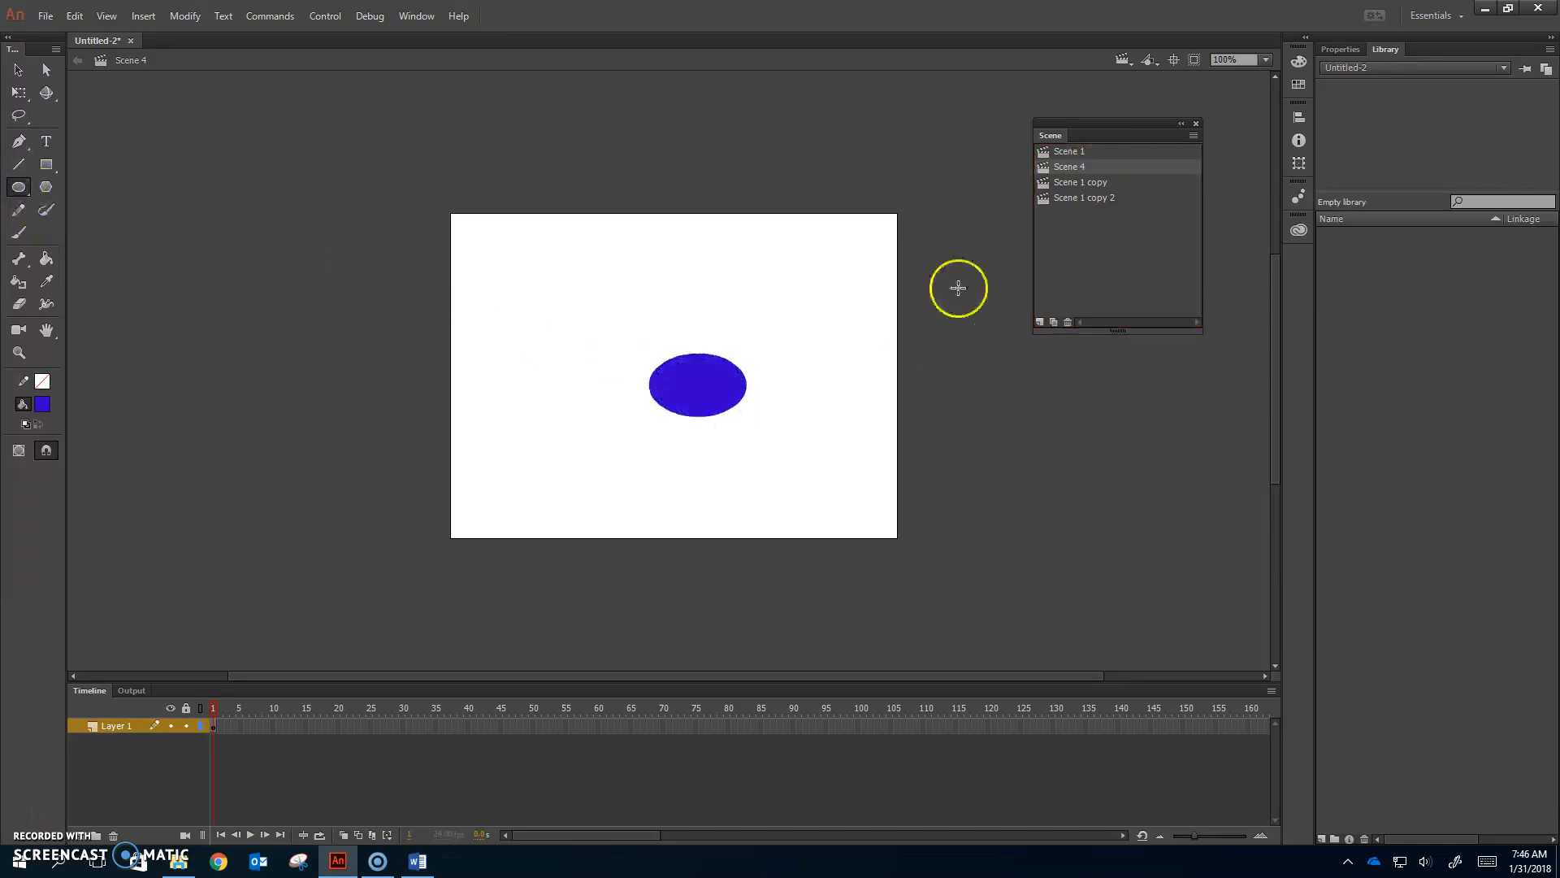
Step: Insert Scene 5 after Scene 1 copy and draw a blue pentagon with PolyStar
{"action": "left_click", "coordinate": [1094, 182]}
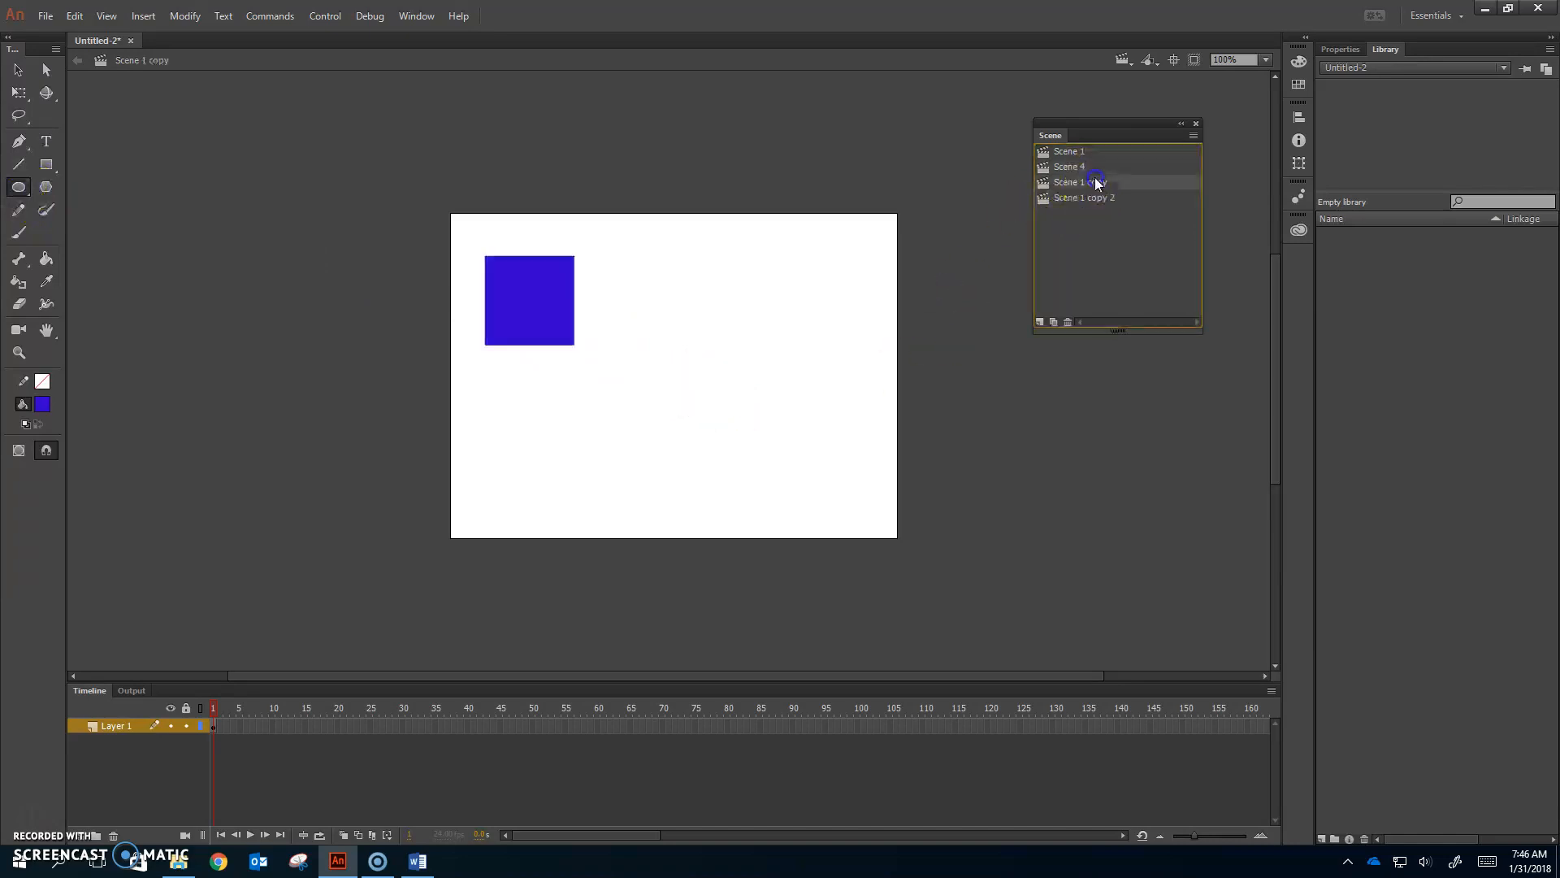
{"action": "left_click", "coordinate": [1040, 322]}
{"action": "left_click", "coordinate": [46, 186]}
{"action": "left_click_drag", "start_coordinate": [662, 361], "coordinate": [736, 443]}
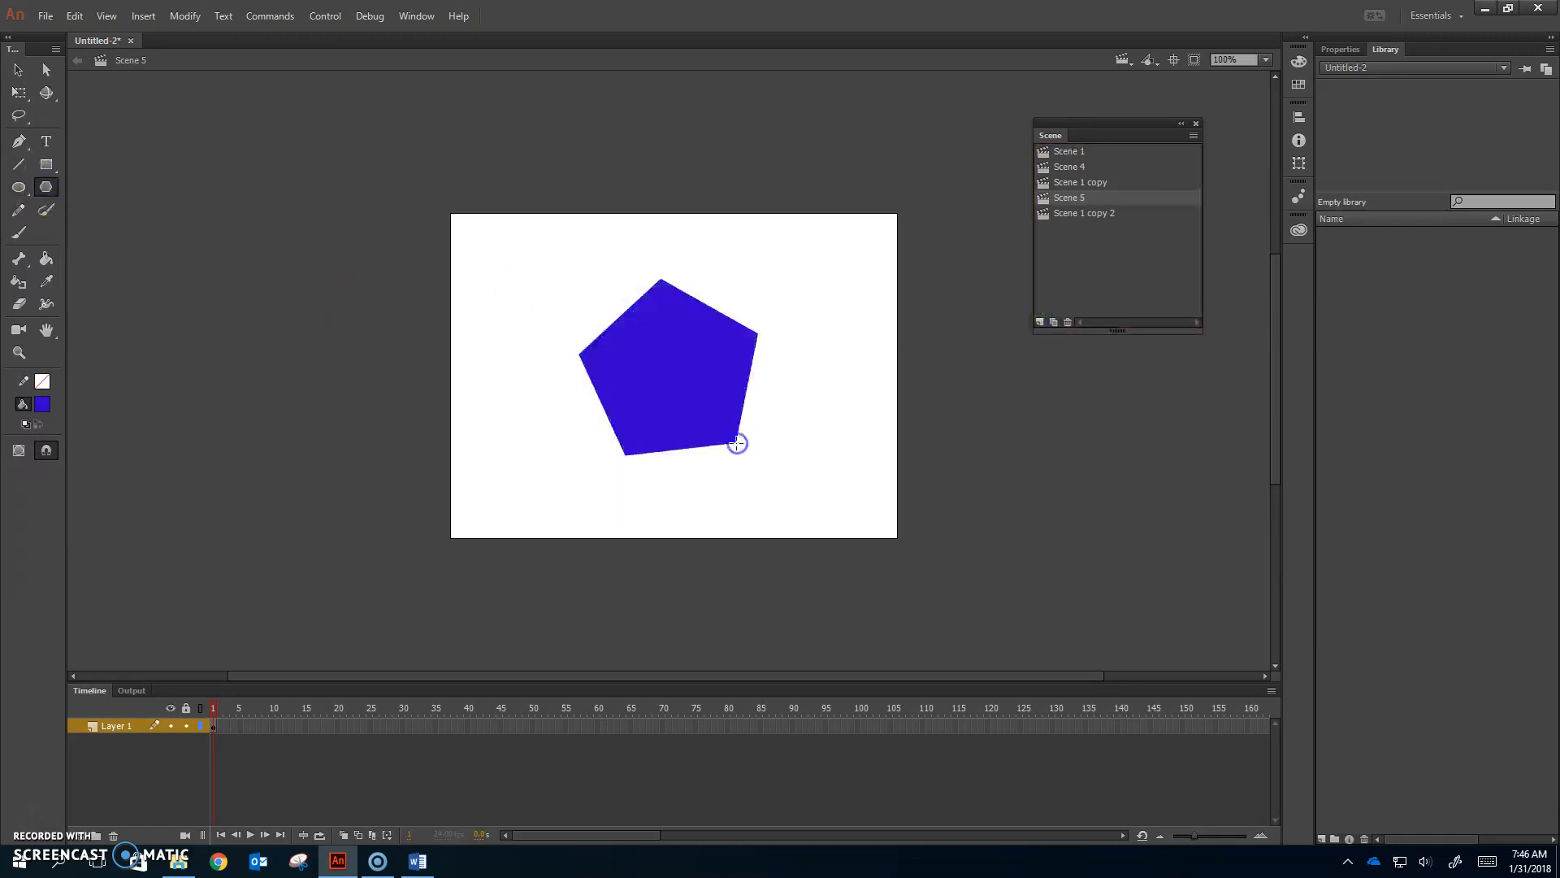
Step: Insert Scene 6 after Scene 1 copy 2 and draw a blue star with PolyStar
{"action": "left_click", "coordinate": [1087, 213]}
{"action": "left_click", "coordinate": [1039, 322]}
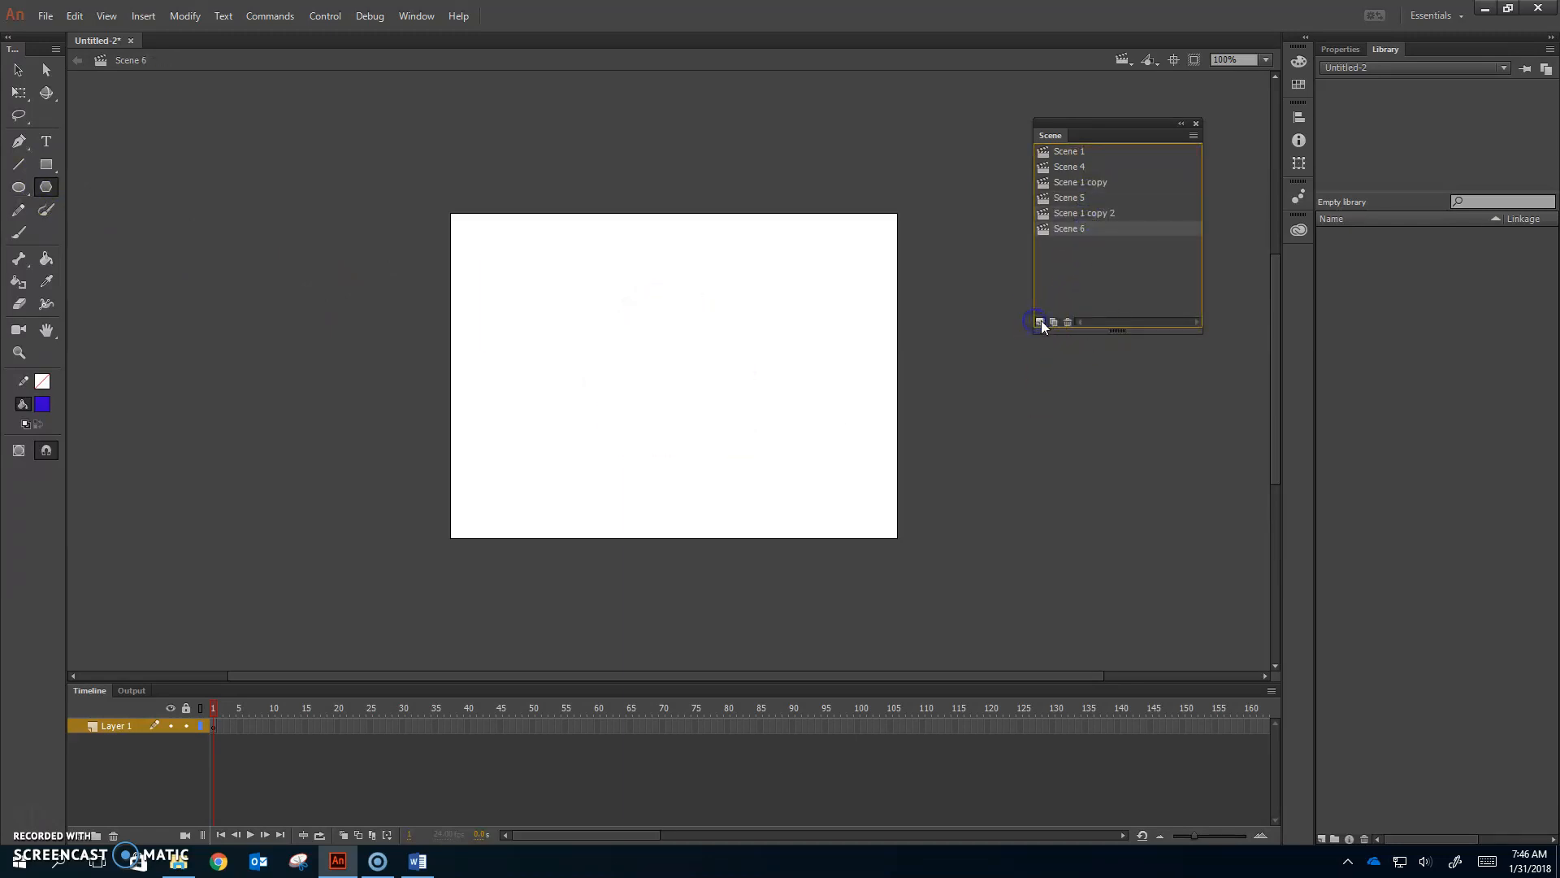
{"action": "left_click", "coordinate": [1337, 48]}
{"action": "left_click", "coordinate": [1430, 364]}
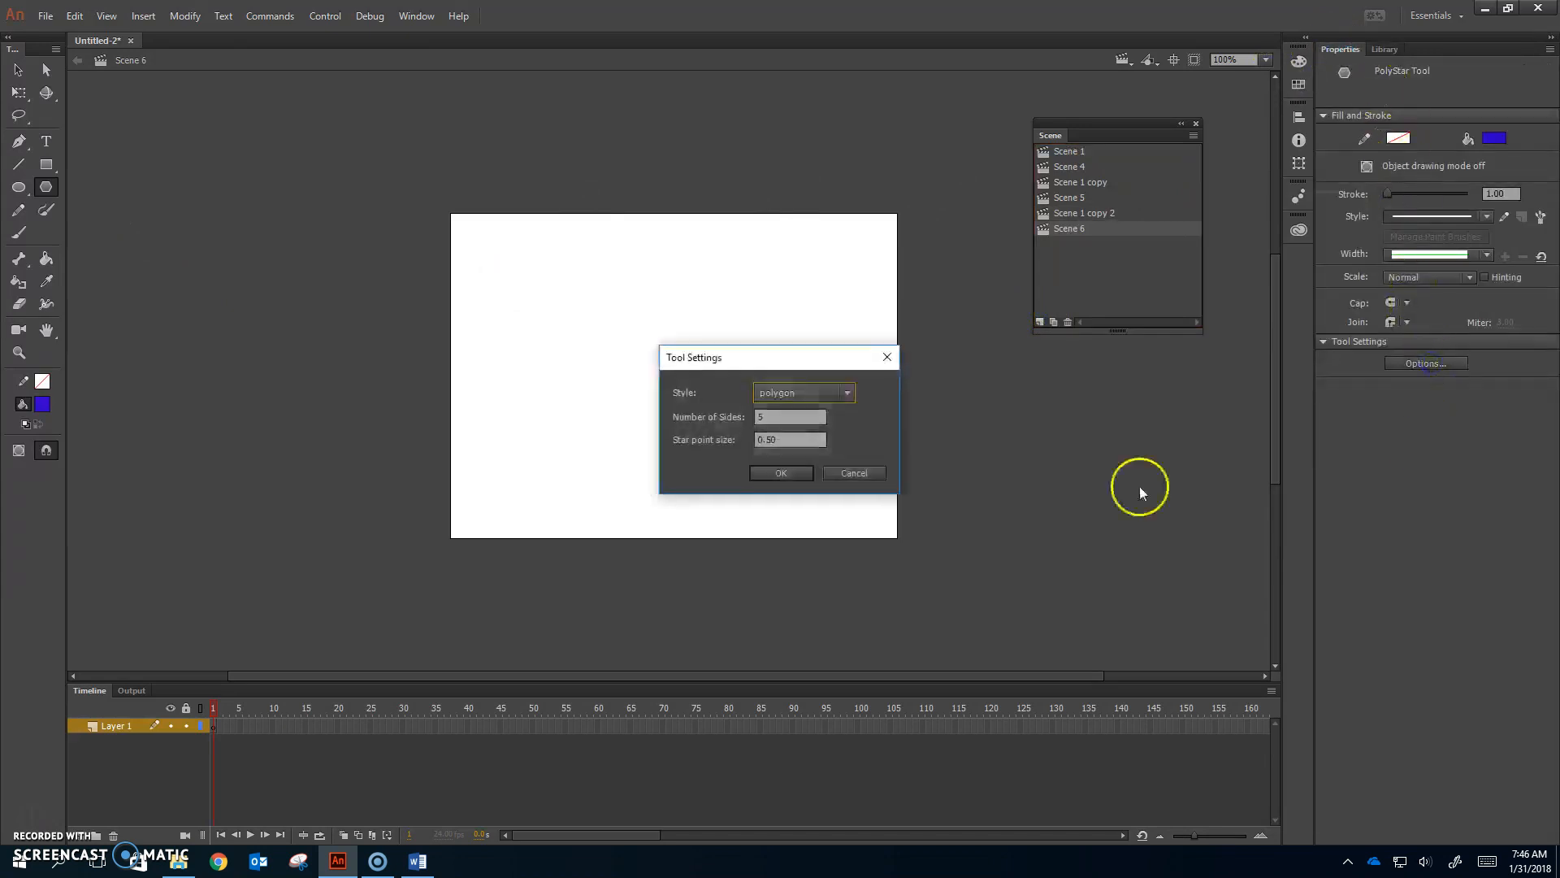
{"action": "left_click", "coordinate": [842, 394]}
{"action": "left_click", "coordinate": [796, 434]}
{"action": "left_click", "coordinate": [781, 473]}
{"action": "left_click_drag", "start_coordinate": [761, 429], "coordinate": [804, 479]}
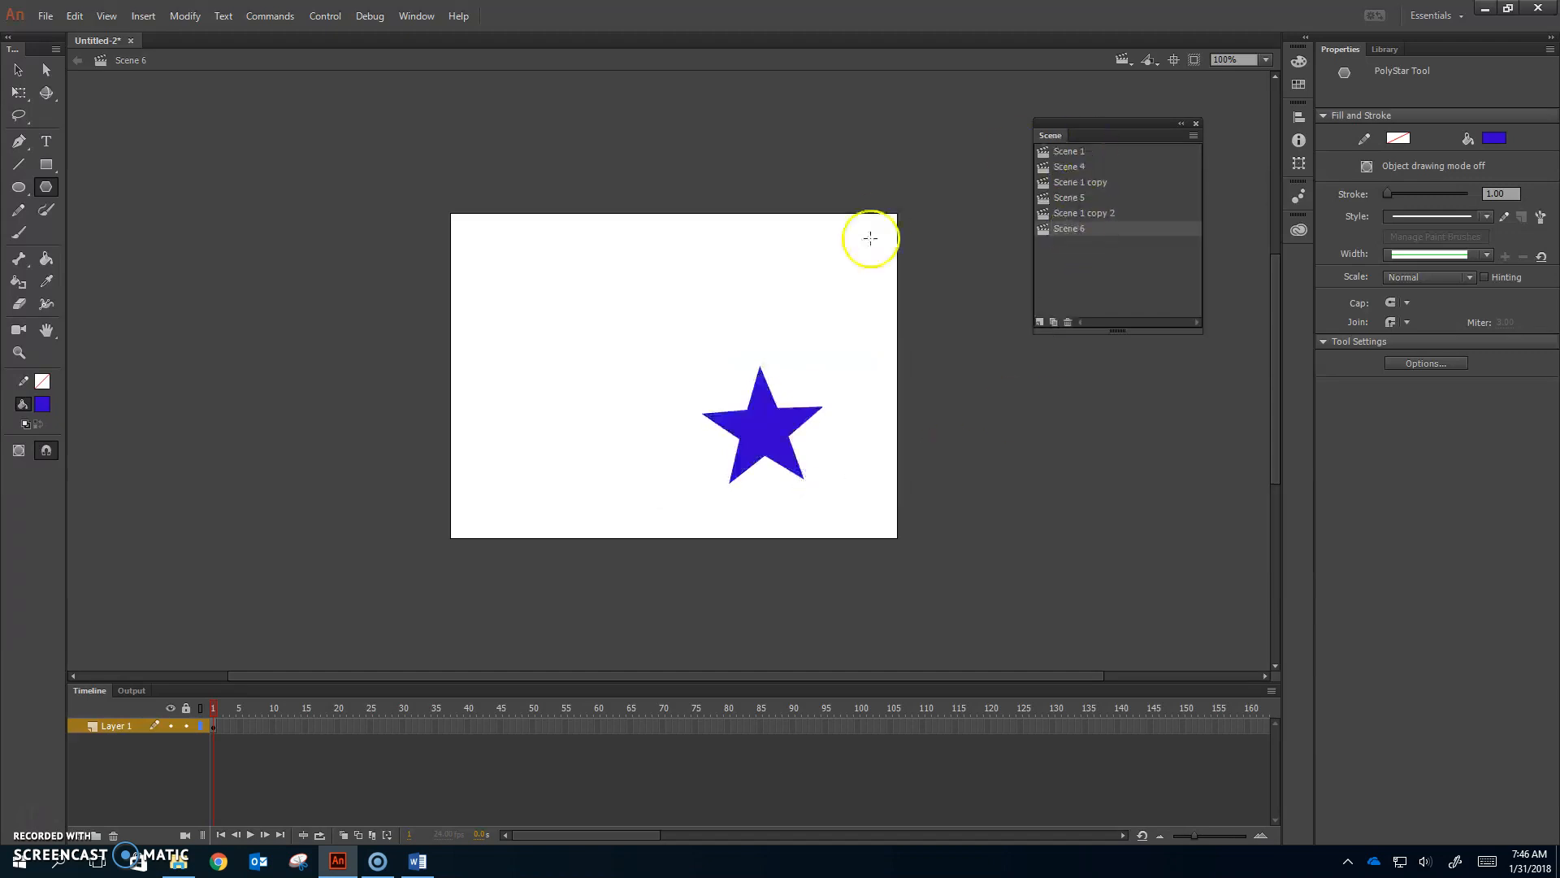
{"action": "left_click", "coordinate": [330, 27]}
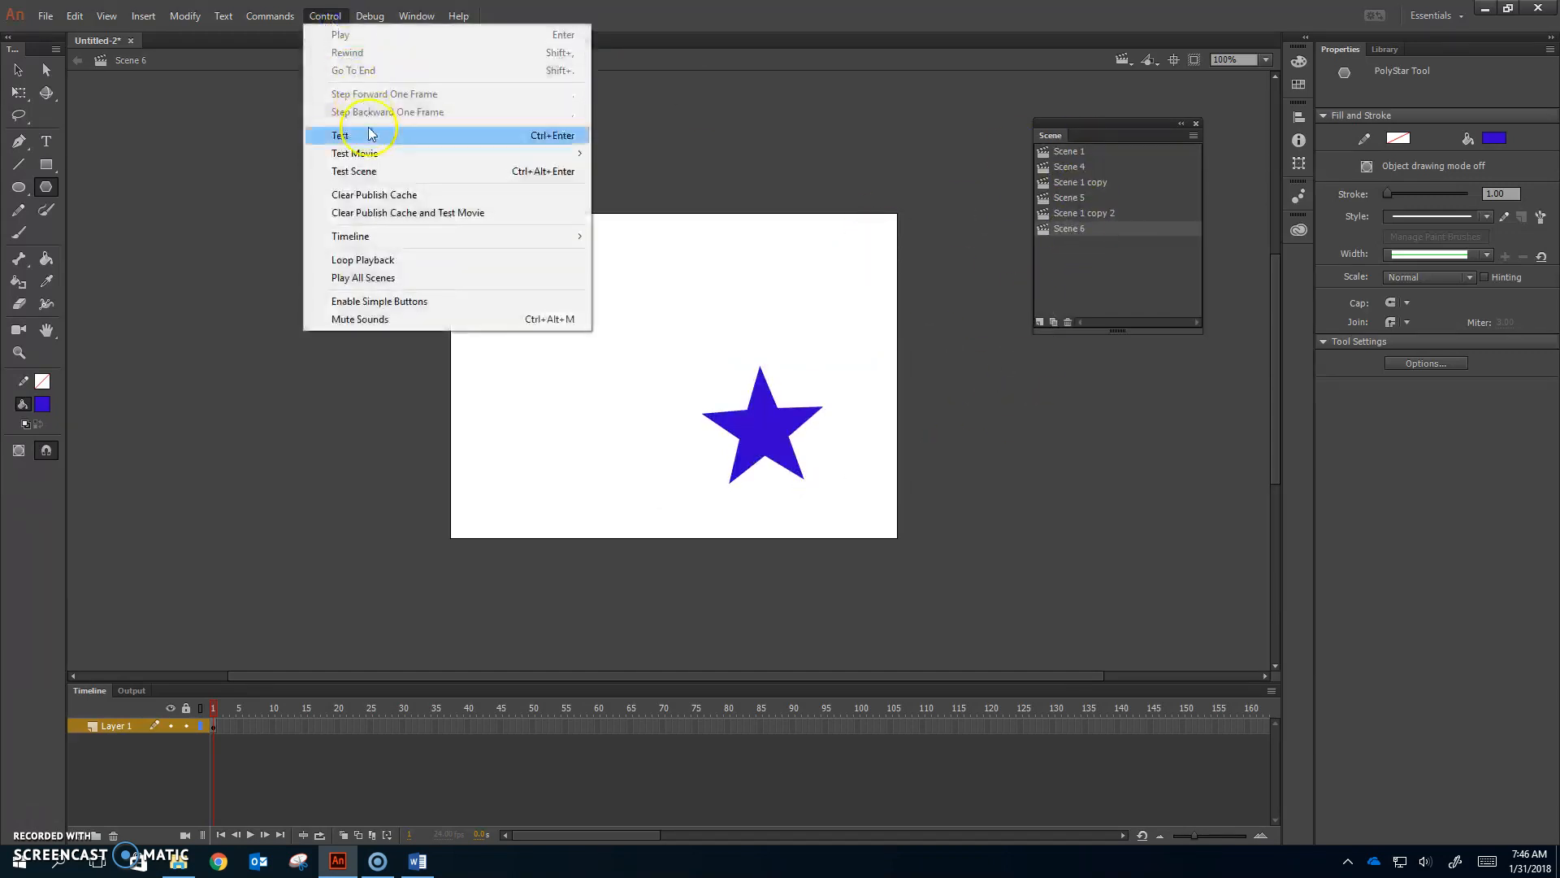
Step: Test the movie in Animate as Untitled-2.swf, then close the test window
{"action": "mouse_move", "coordinate": [347, 152]}
{"action": "left_click", "coordinate": [256, 153]}
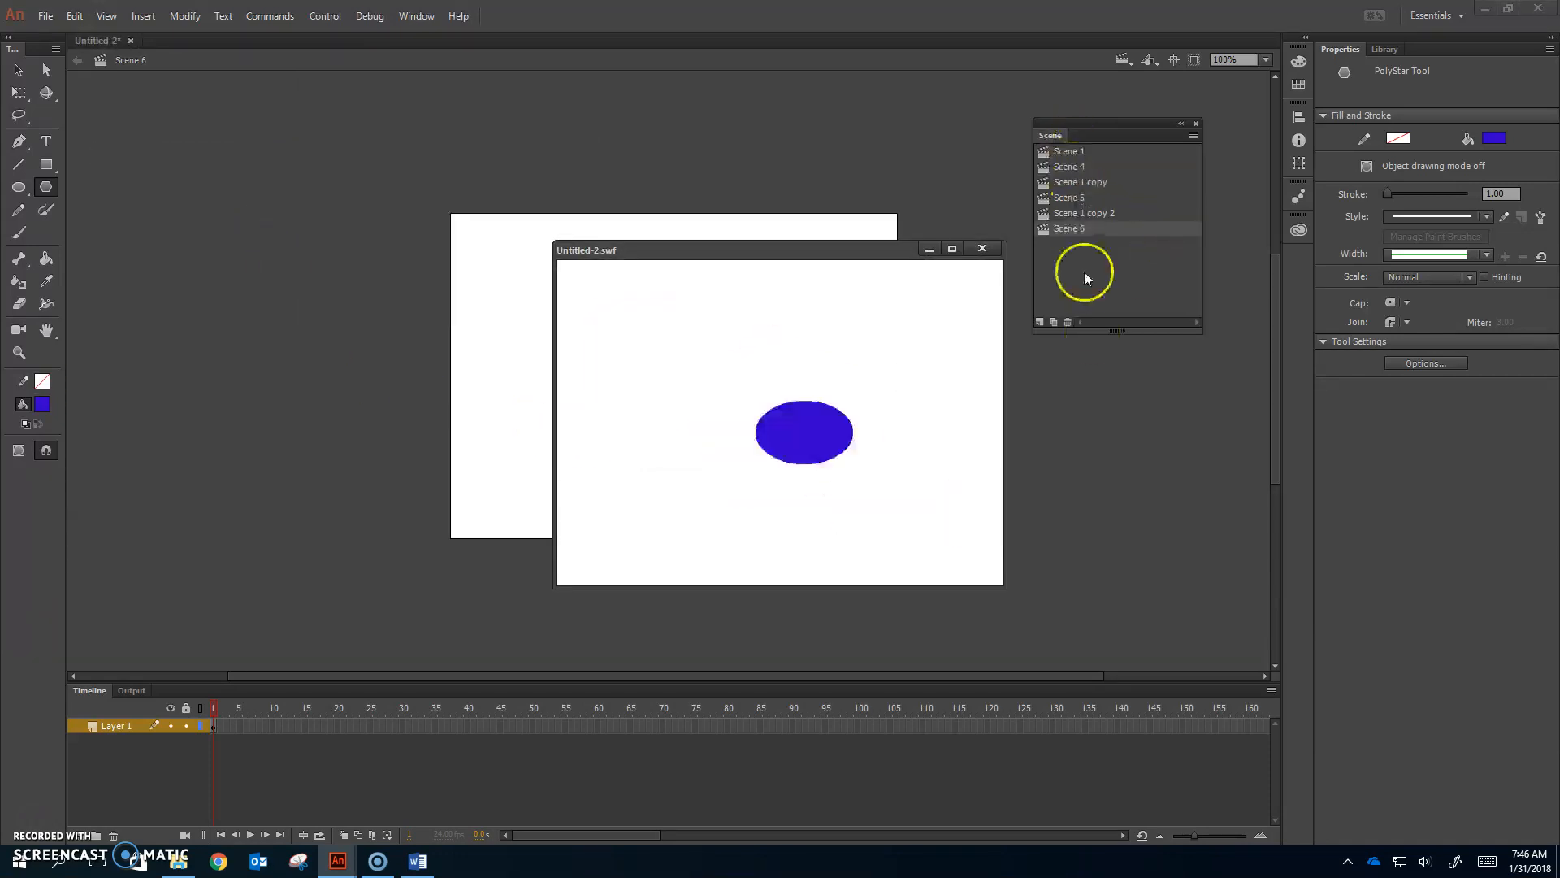
{"action": "left_click", "coordinate": [982, 248]}
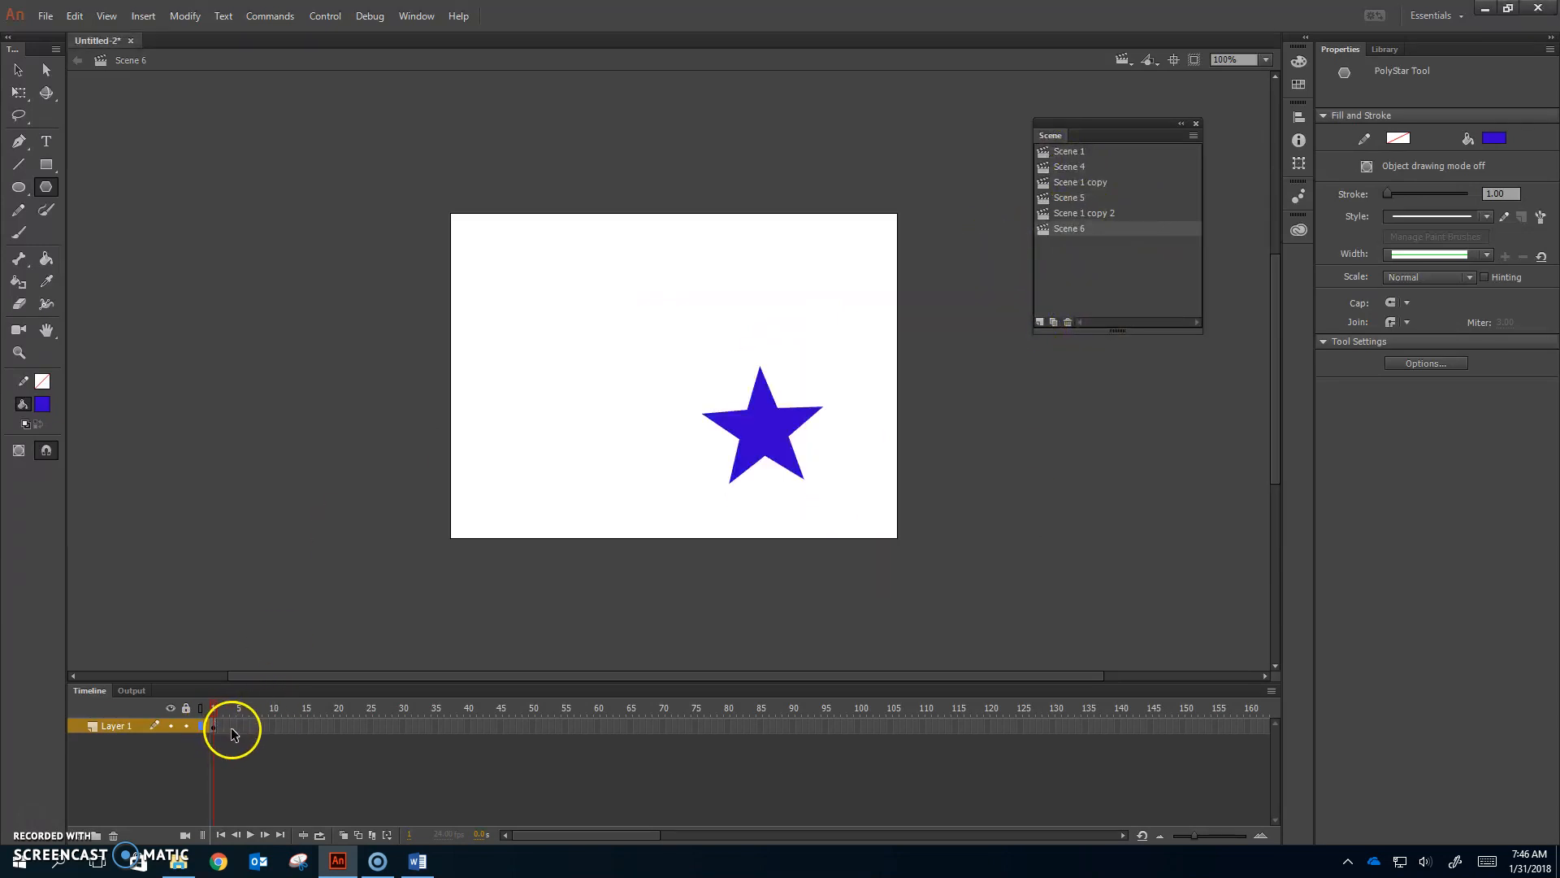
Step: Move the oval's Scene 4 to the top of the list and rename it circle
{"action": "left_click", "coordinate": [1071, 155]}
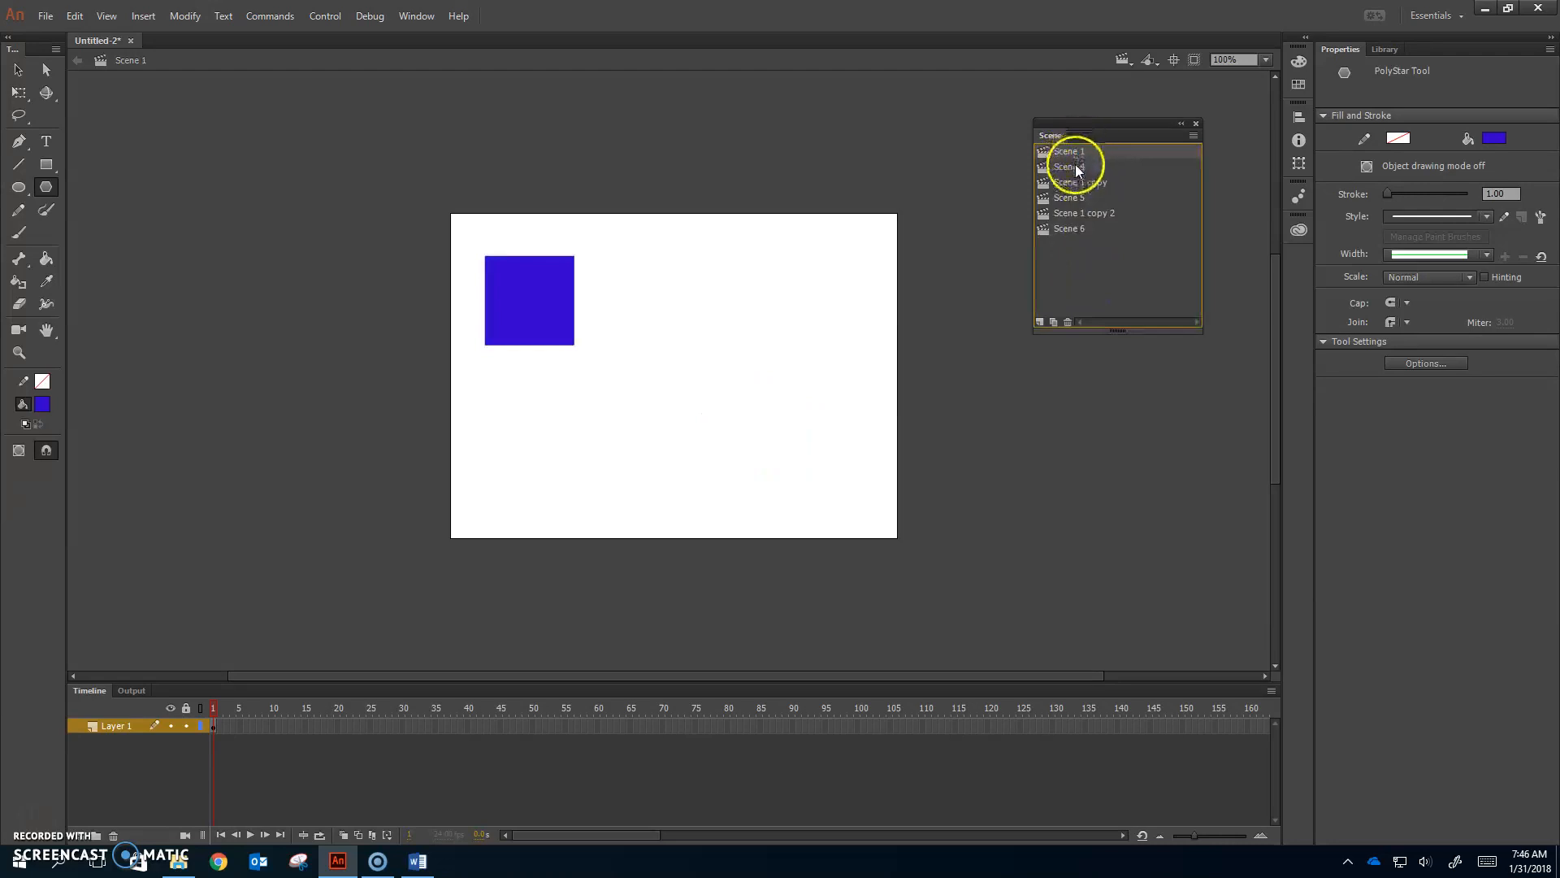
{"action": "left_click", "coordinate": [1080, 167]}
{"action": "left_click_drag", "start_coordinate": [1079, 168], "coordinate": [1079, 144]}
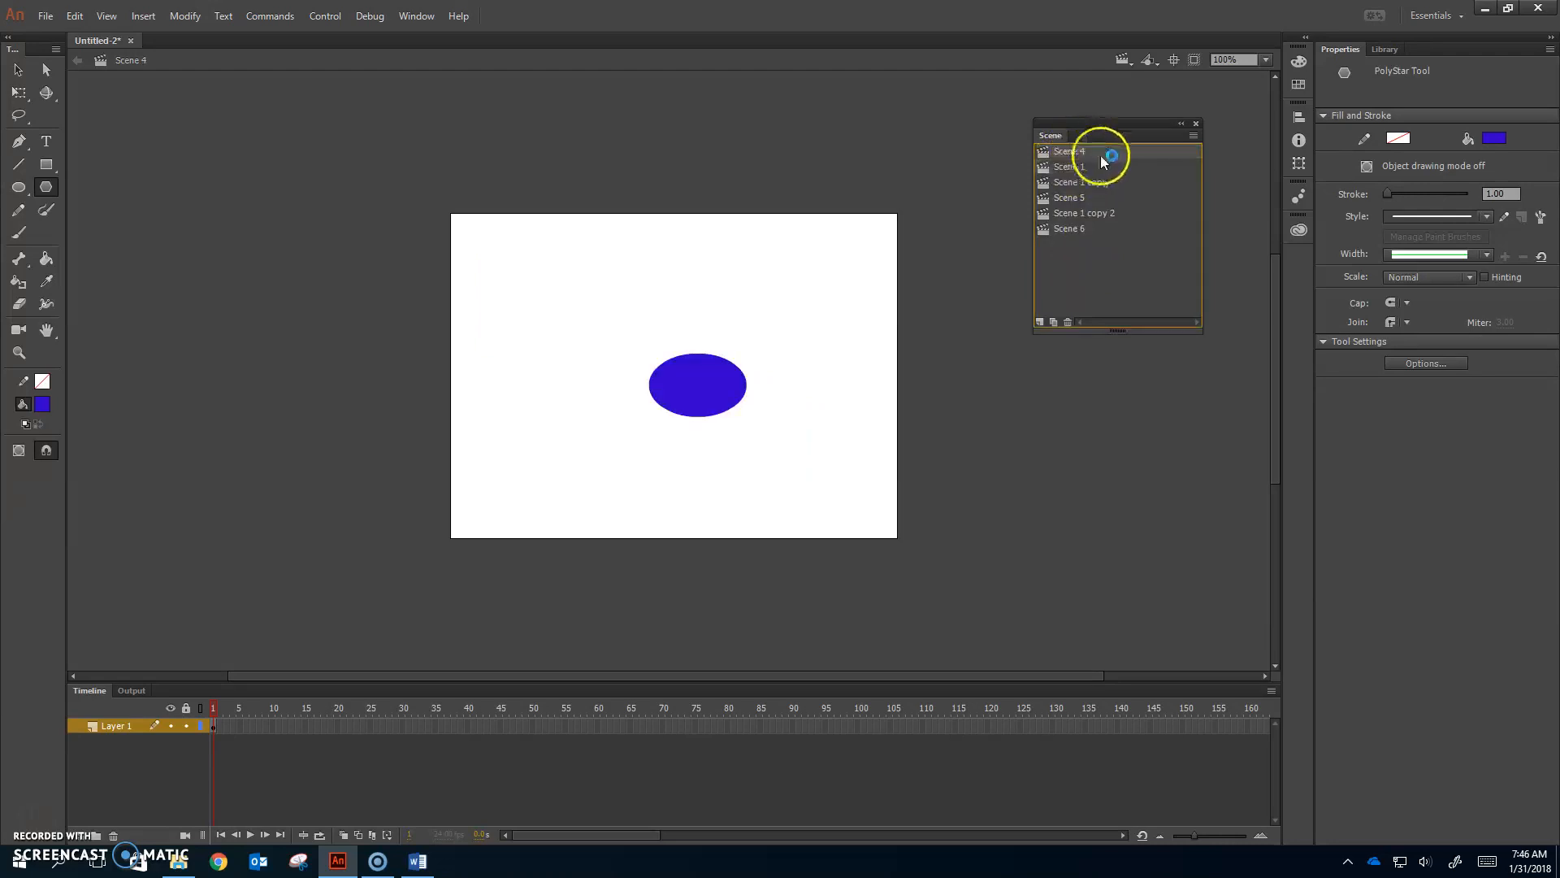
{"action": "double_click", "coordinate": [1074, 151]}
{"action": "type", "text": "c"}
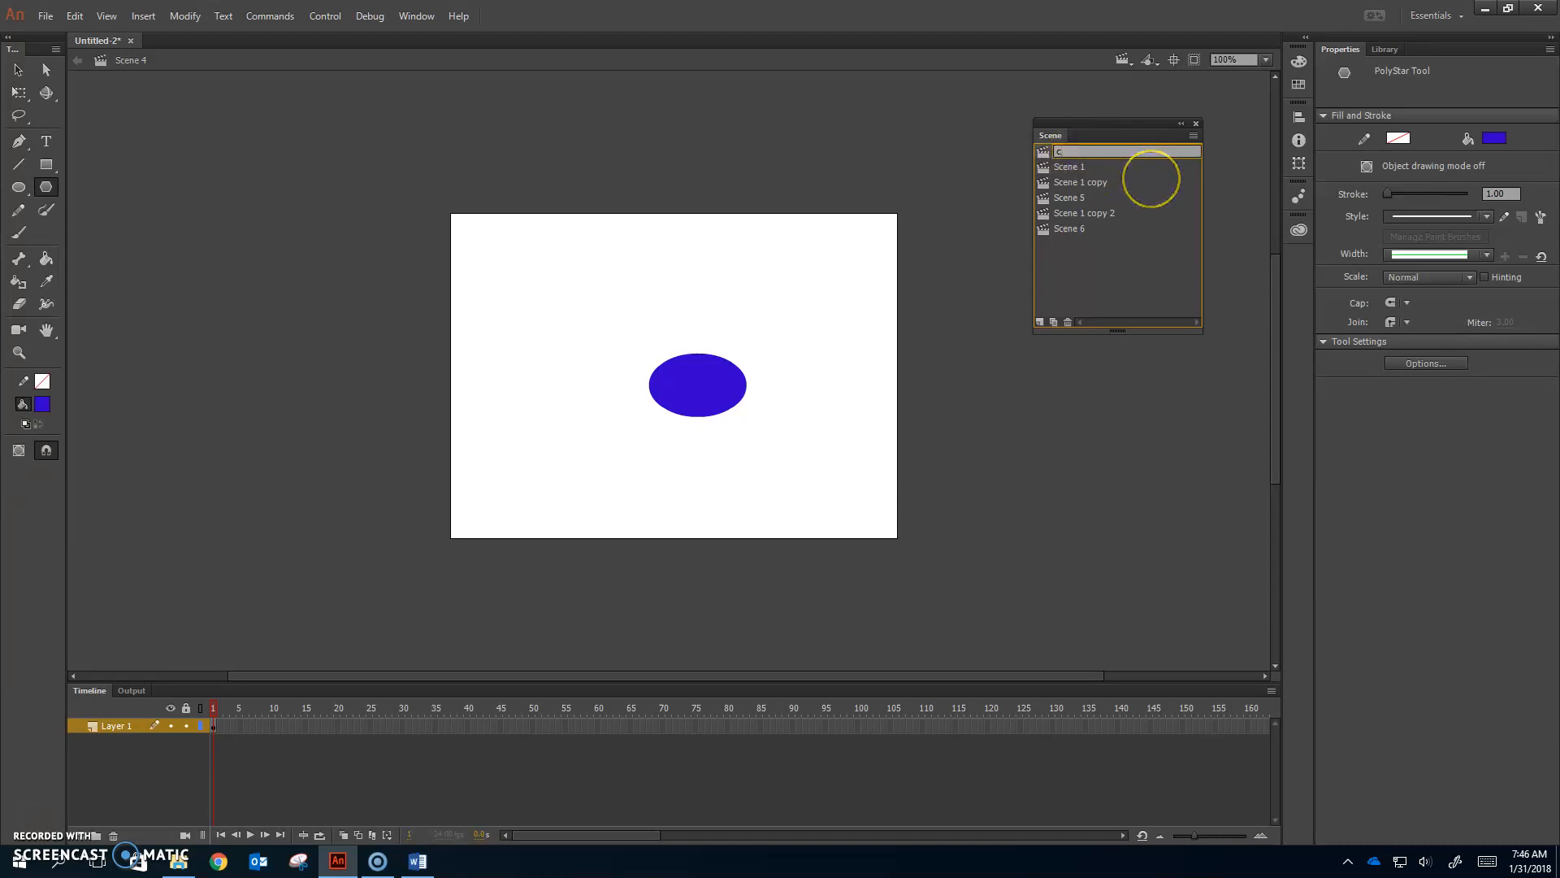
{"action": "type", "text": "ircle"}
{"action": "key", "text": "Return"}
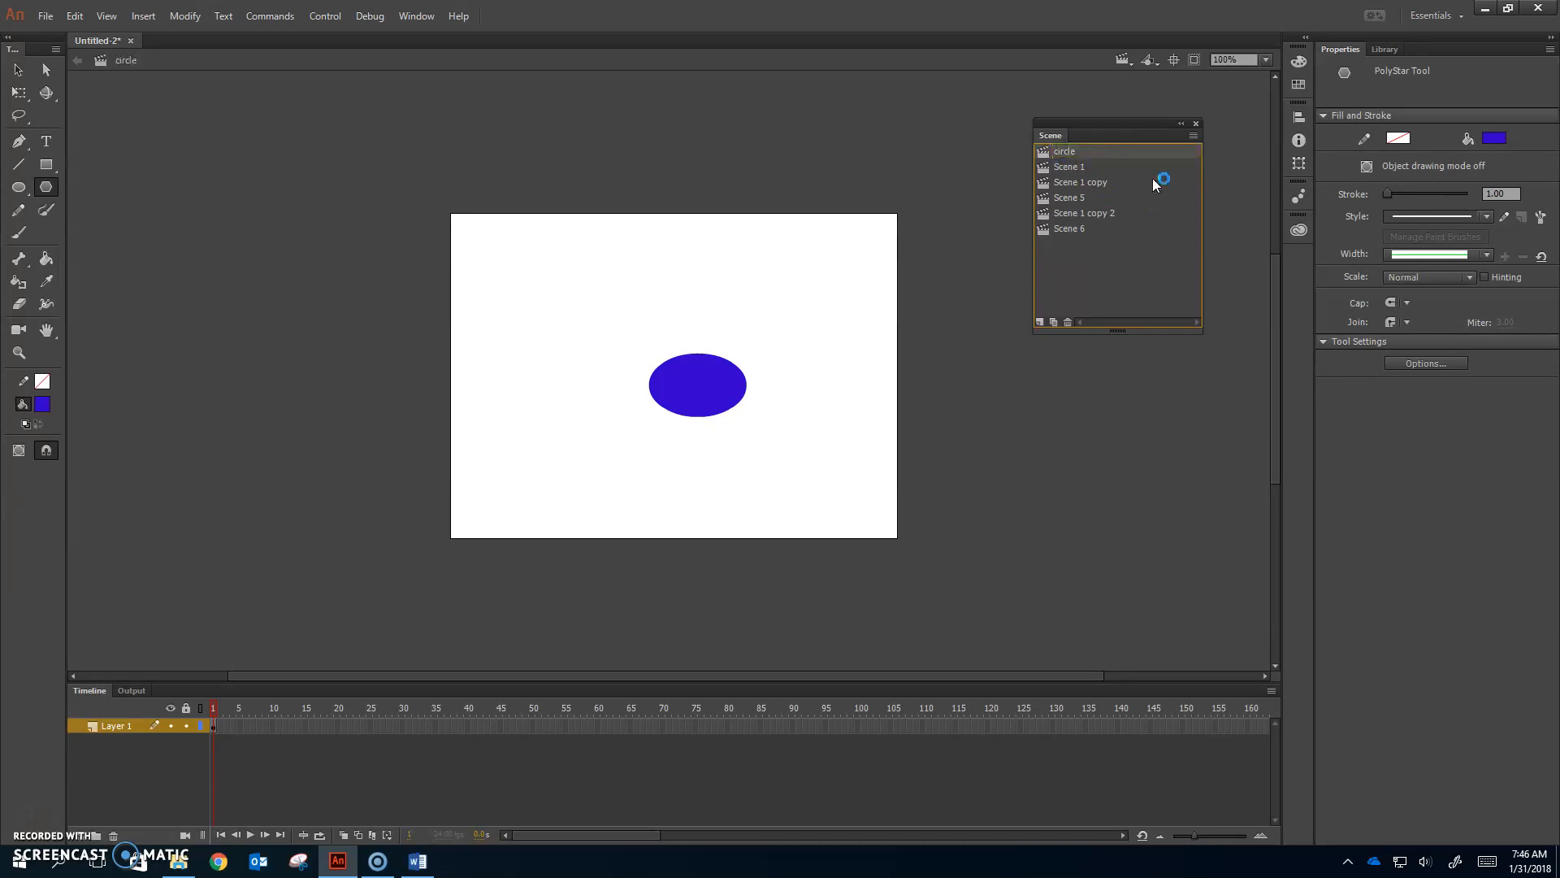
Step: Rename the square's Scene 1 to square
{"action": "left_click", "coordinate": [1081, 167]}
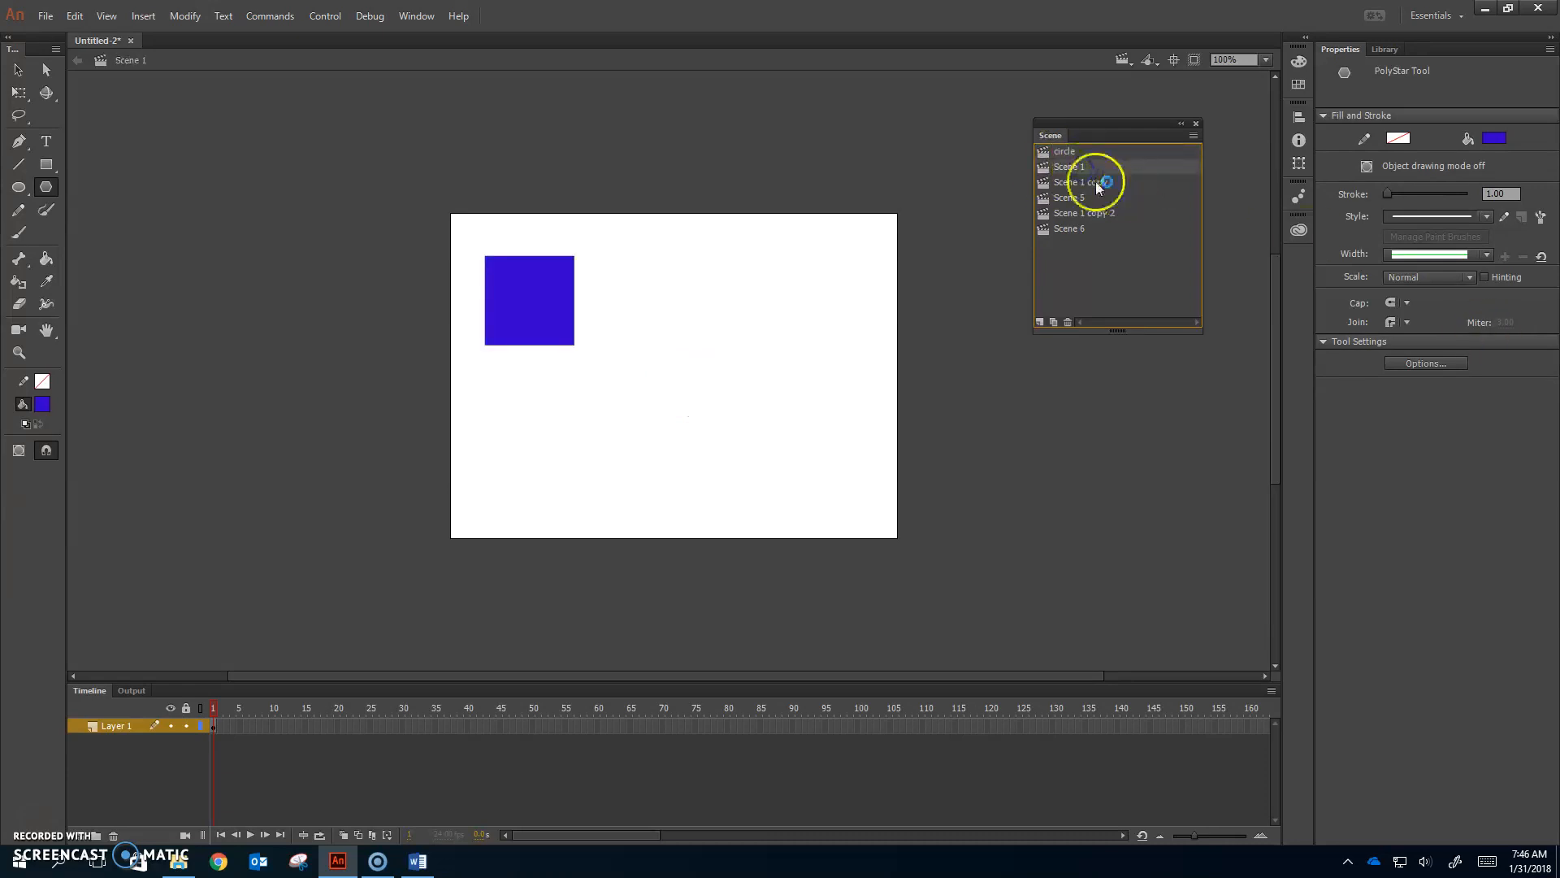
{"action": "double_click", "coordinate": [1121, 167]}
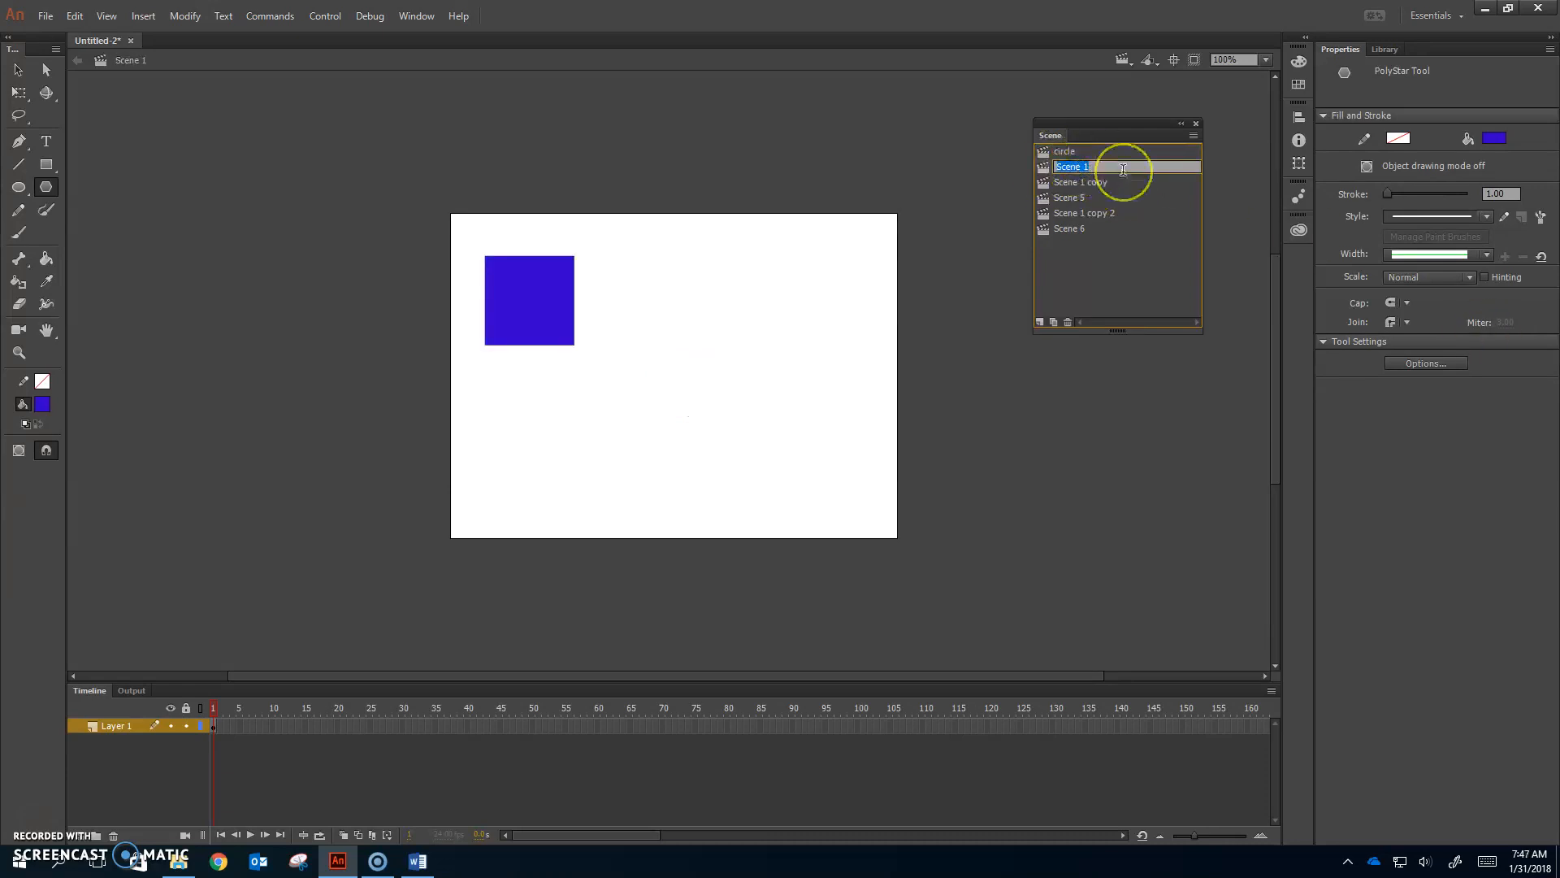
{"action": "type", "text": "square"}
{"action": "key", "text": "Return"}
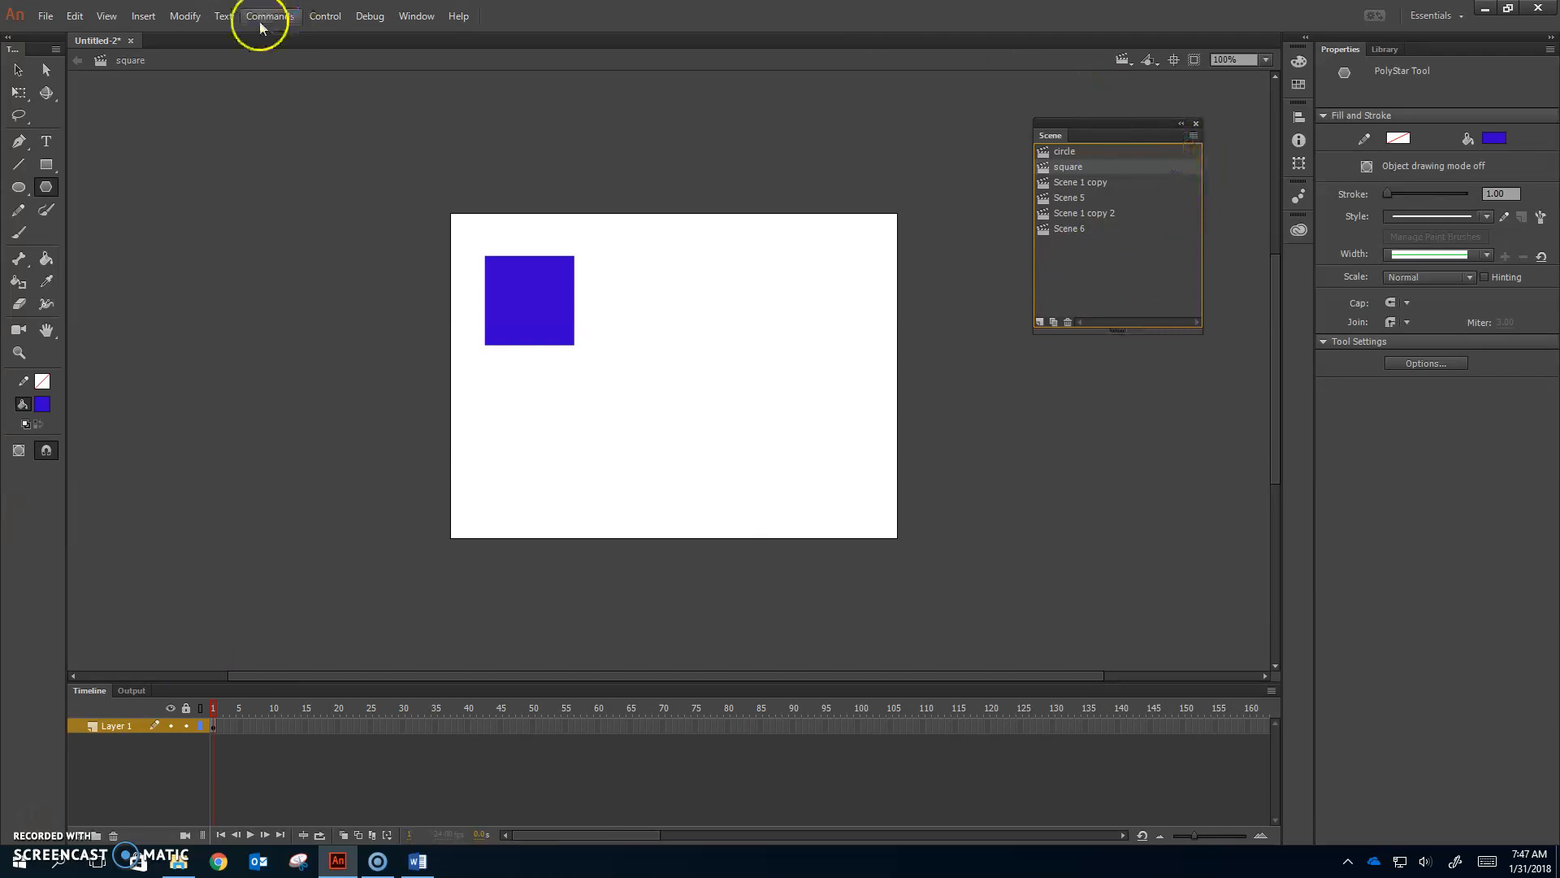
Step: Close Untitled-2 without saving and create a new blank document
{"action": "left_click", "coordinate": [130, 40]}
{"action": "left_click", "coordinate": [777, 448]}
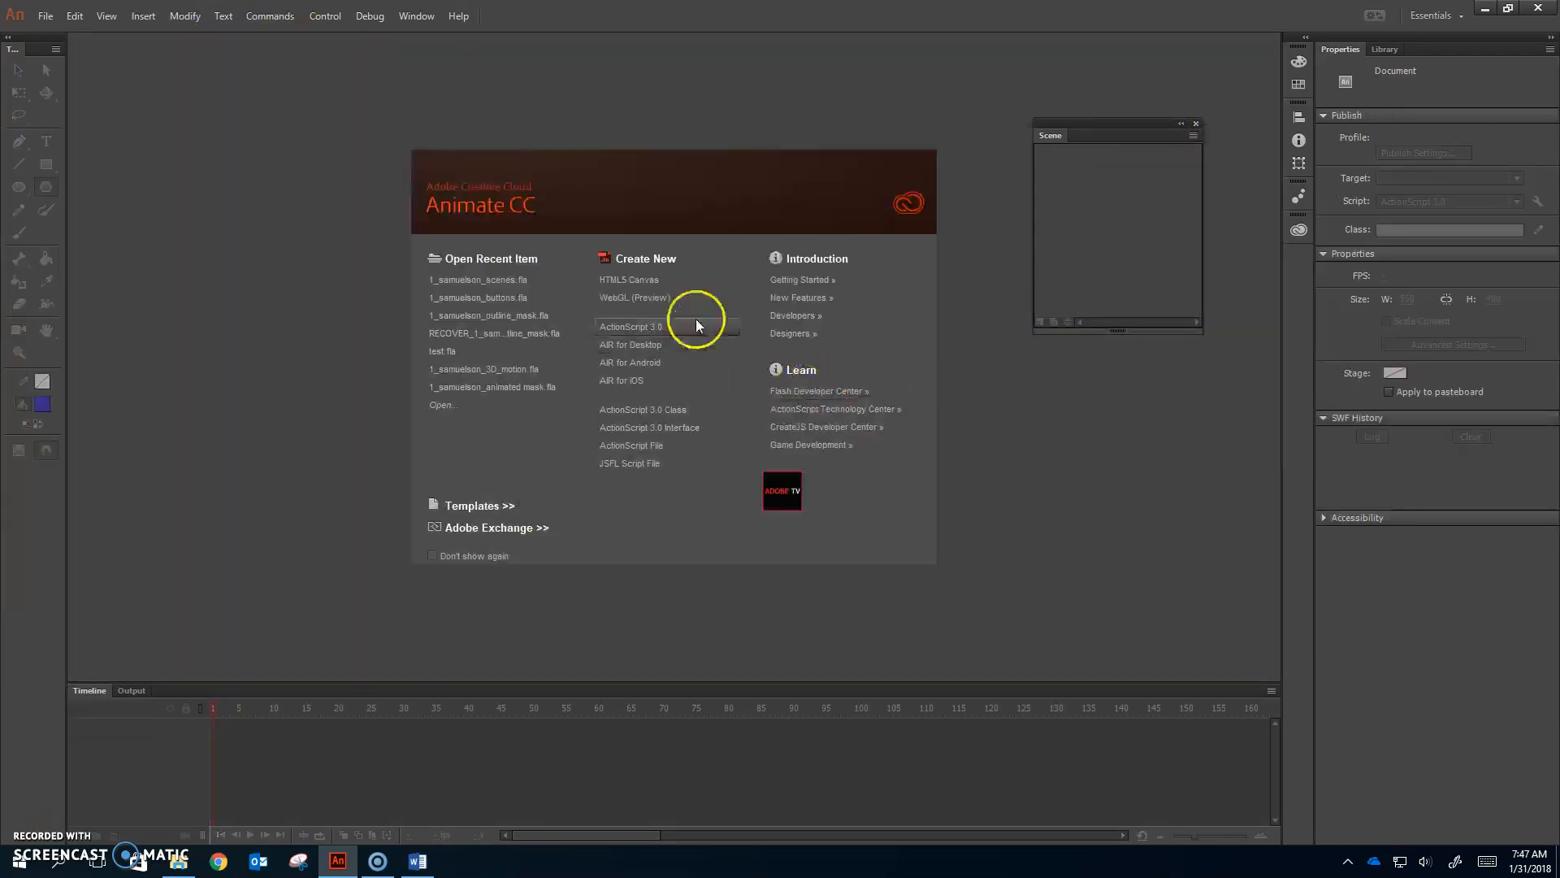
{"action": "left_click", "coordinate": [665, 328]}
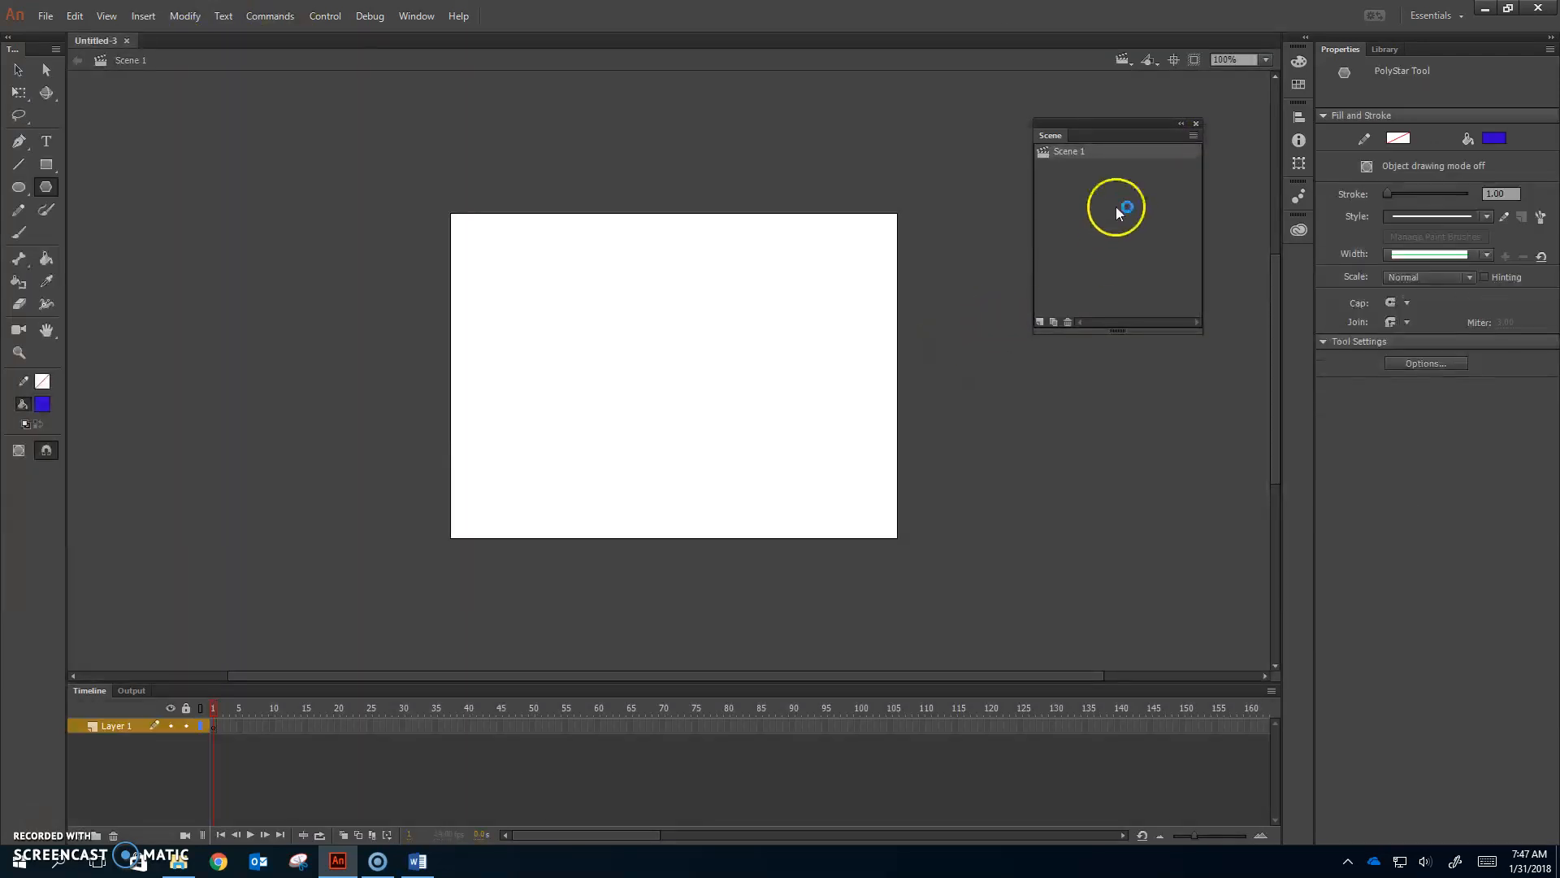
Step: Rename Scene 1 to outdoors and add a second scene named home
{"action": "double_click", "coordinate": [1078, 152]}
{"action": "type", "text": "outdoors"}
{"action": "key", "text": "Return"}
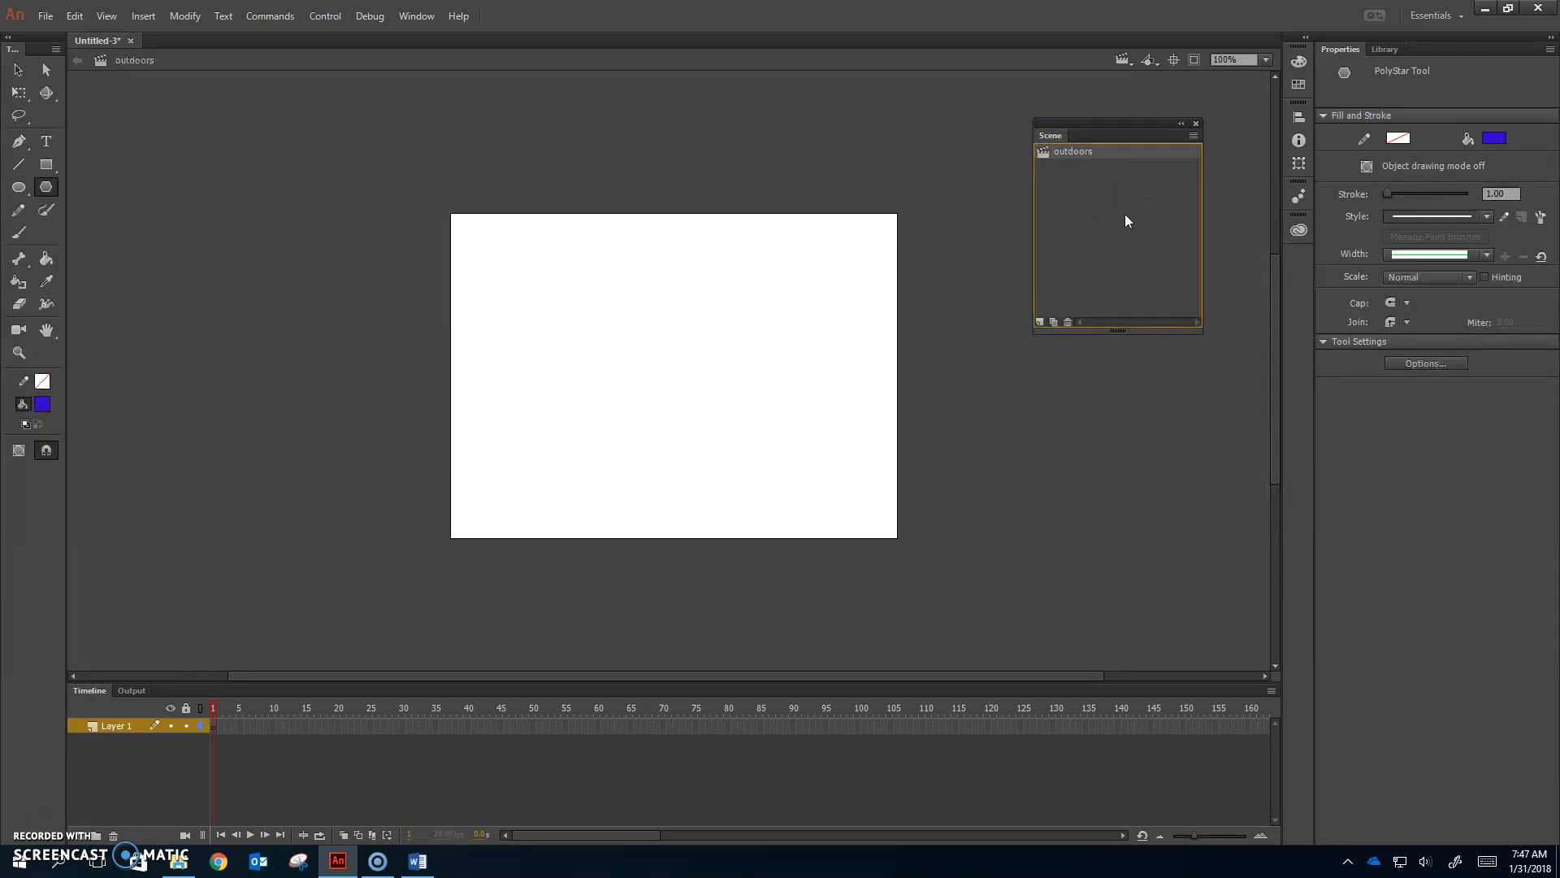
{"action": "left_click", "coordinate": [1039, 321]}
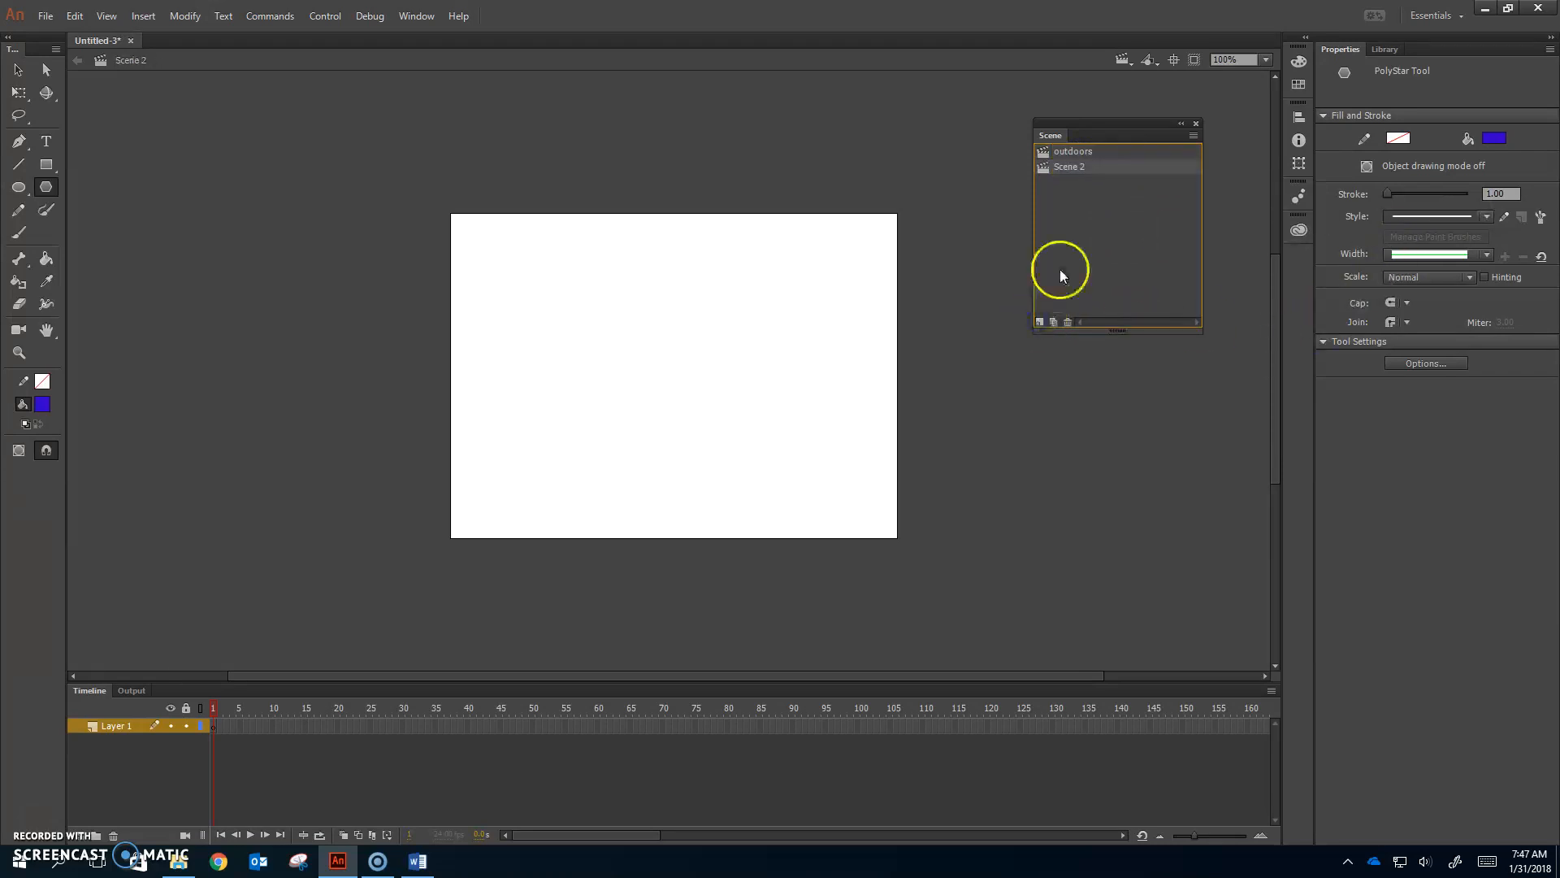
{"action": "double_click", "coordinate": [1064, 168]}
{"action": "type", "text": "home"}
{"action": "key", "text": "Return"}
Step: Add two more scenes named school and hobby
{"action": "left_click", "coordinate": [1040, 322]}
{"action": "double_click", "coordinate": [1080, 183]}
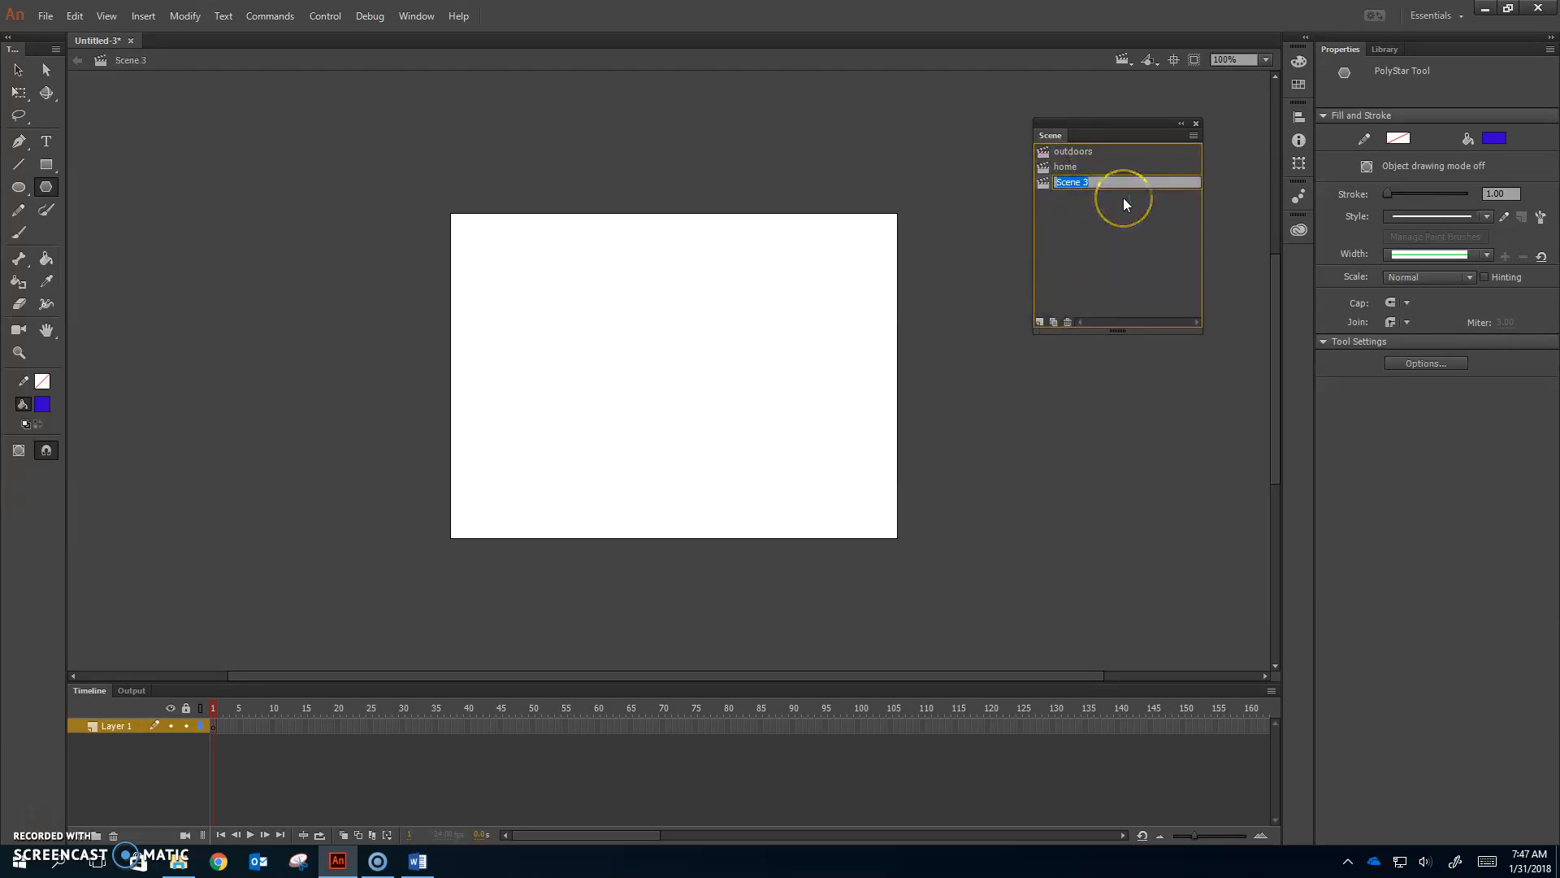
{"action": "type", "text": "school"}
{"action": "key", "text": "Return"}
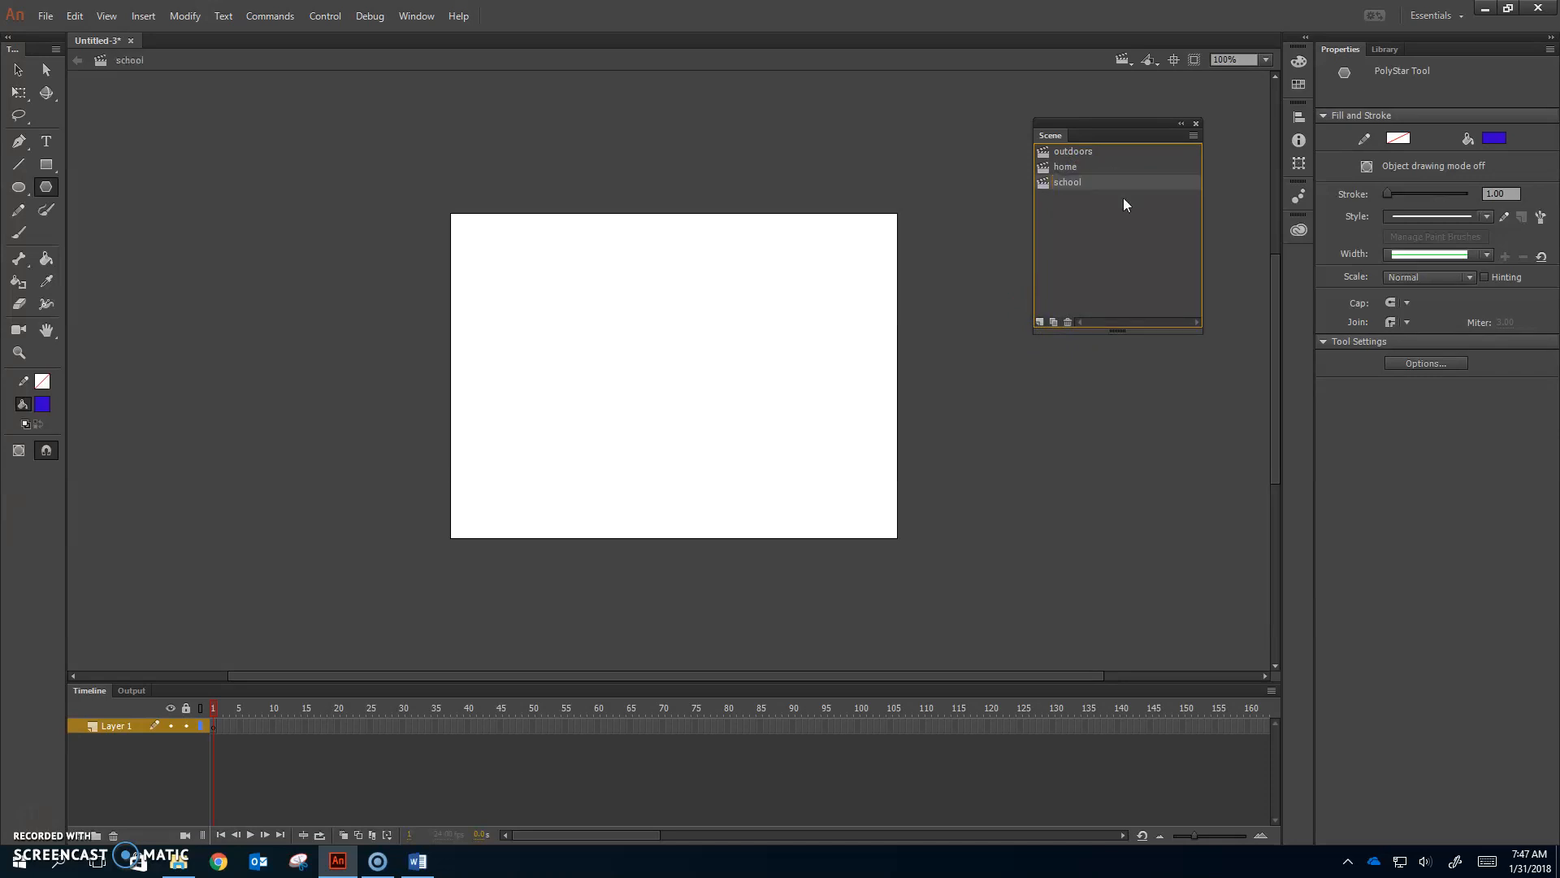
{"action": "left_click", "coordinate": [1039, 322]}
{"action": "key", "text": "b"}
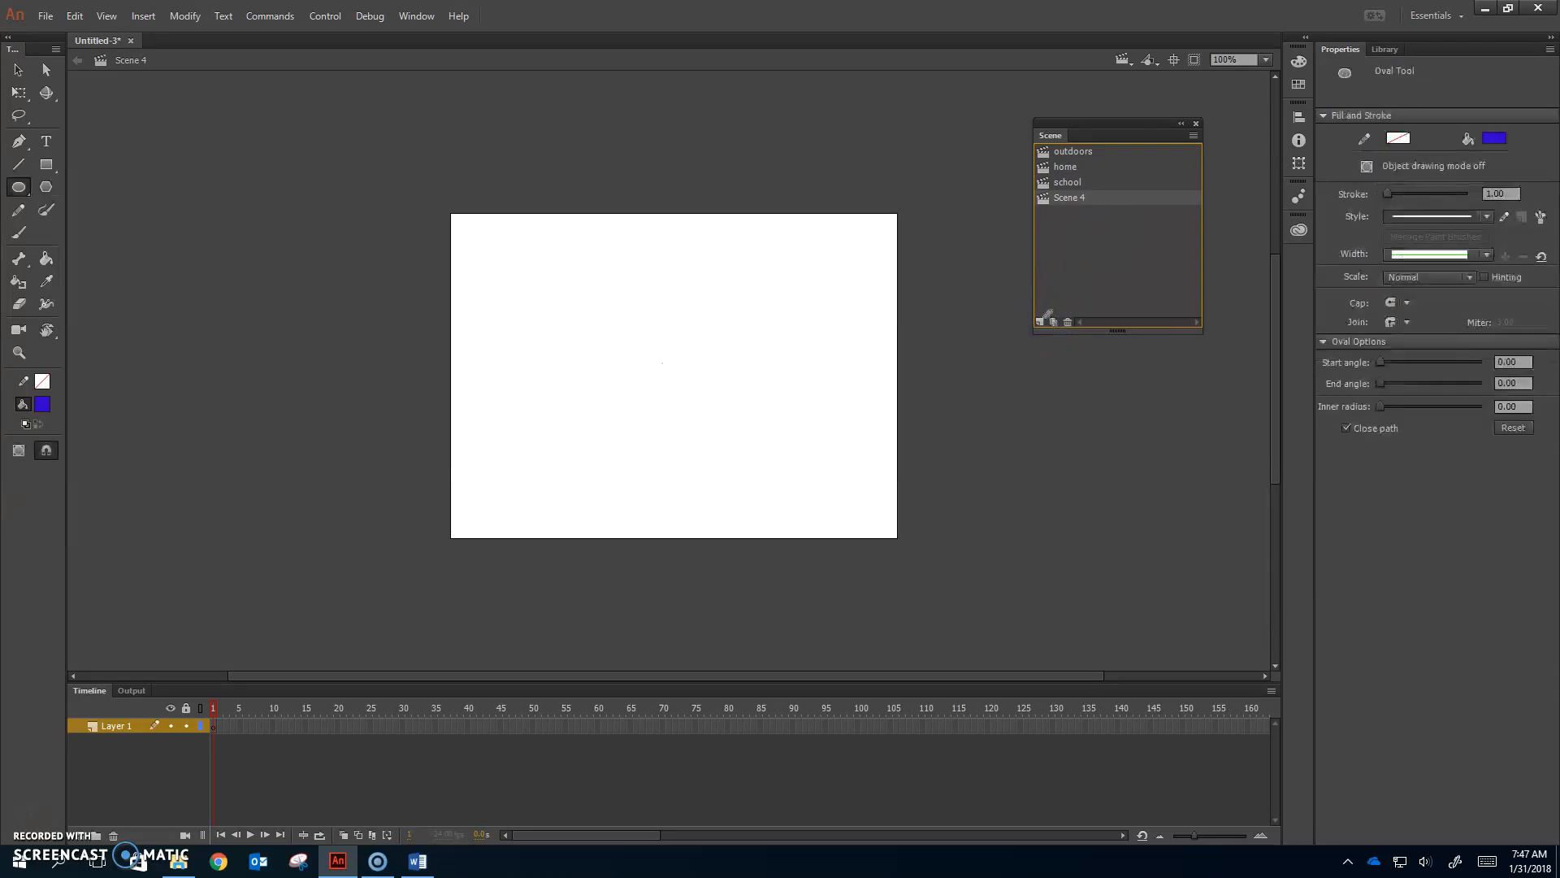
{"action": "double_click", "coordinate": [1071, 199]}
{"action": "type", "text": "hobby"}
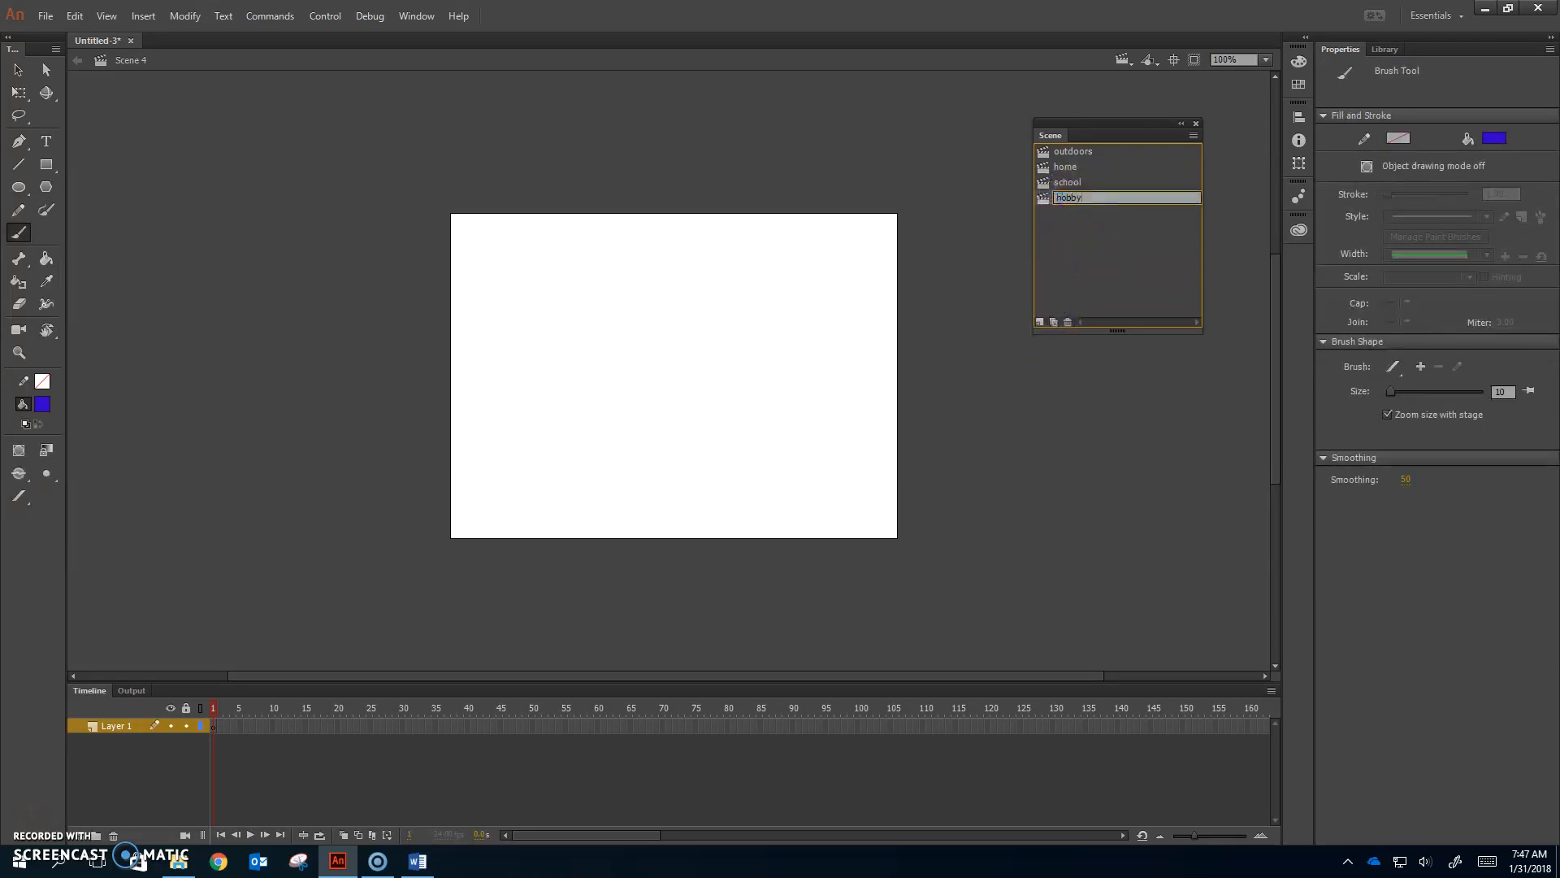
{"action": "key", "text": "Return"}
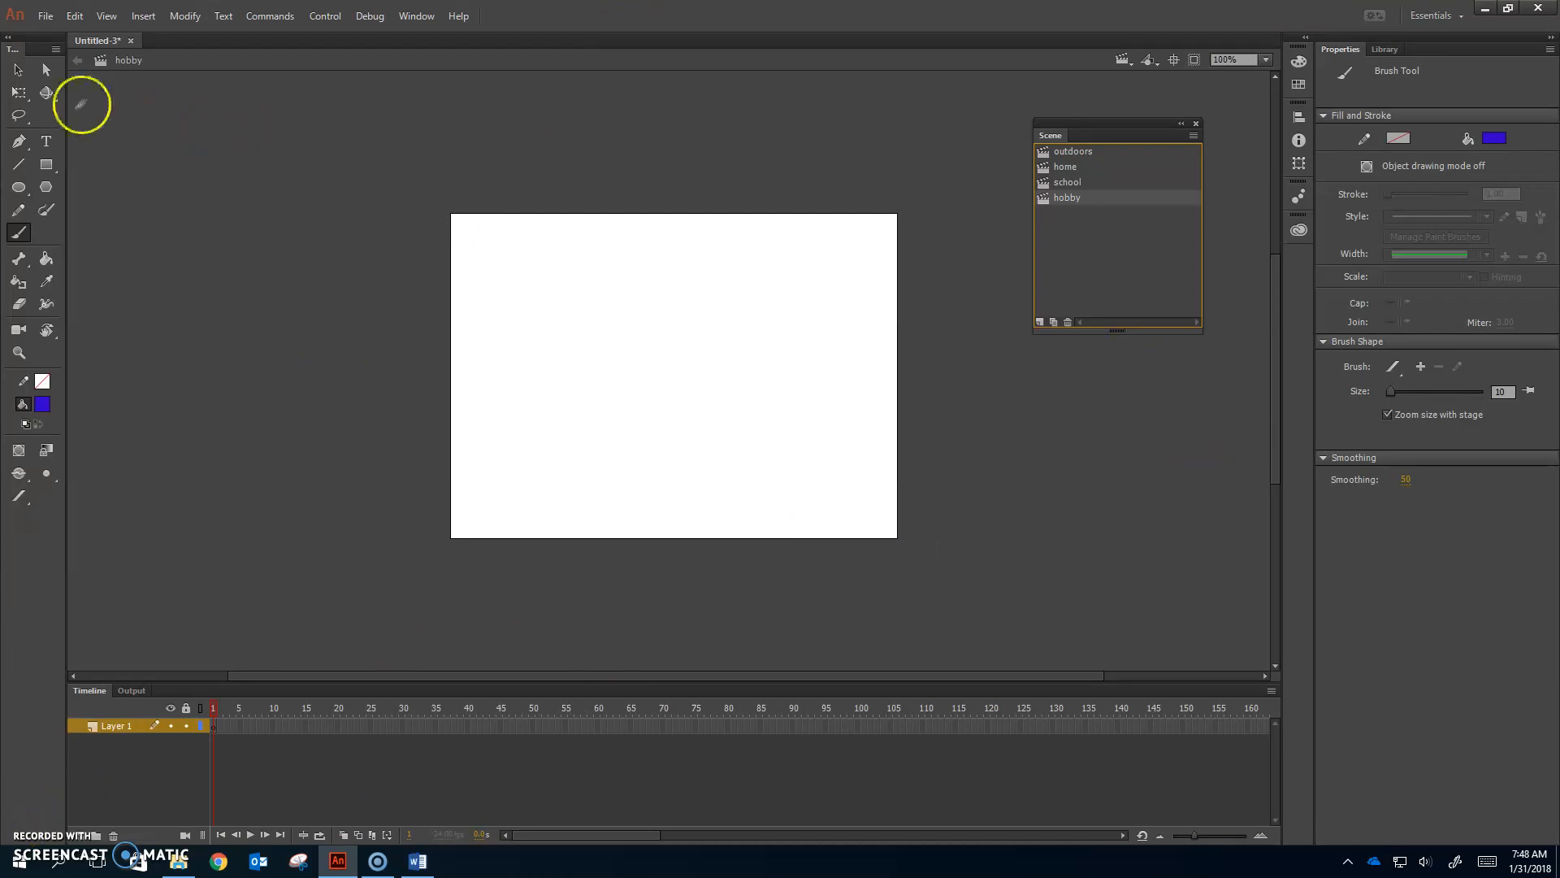
Step: Set the document frame rate to 25 fps in the Properties panel
{"action": "left_click", "coordinate": [18, 70]}
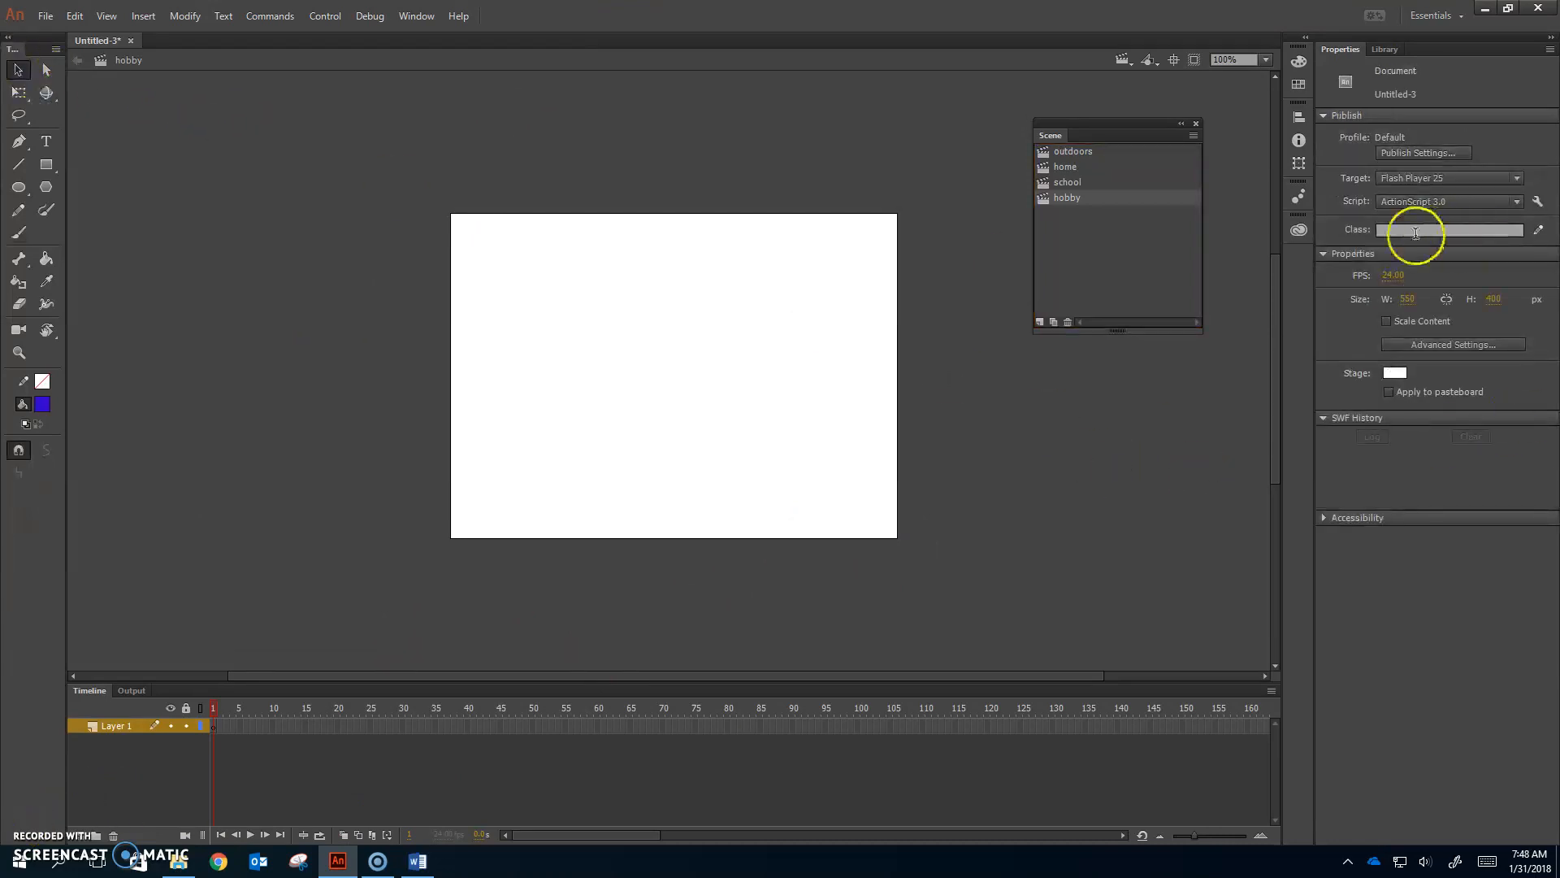
{"action": "left_click", "coordinate": [1391, 275]}
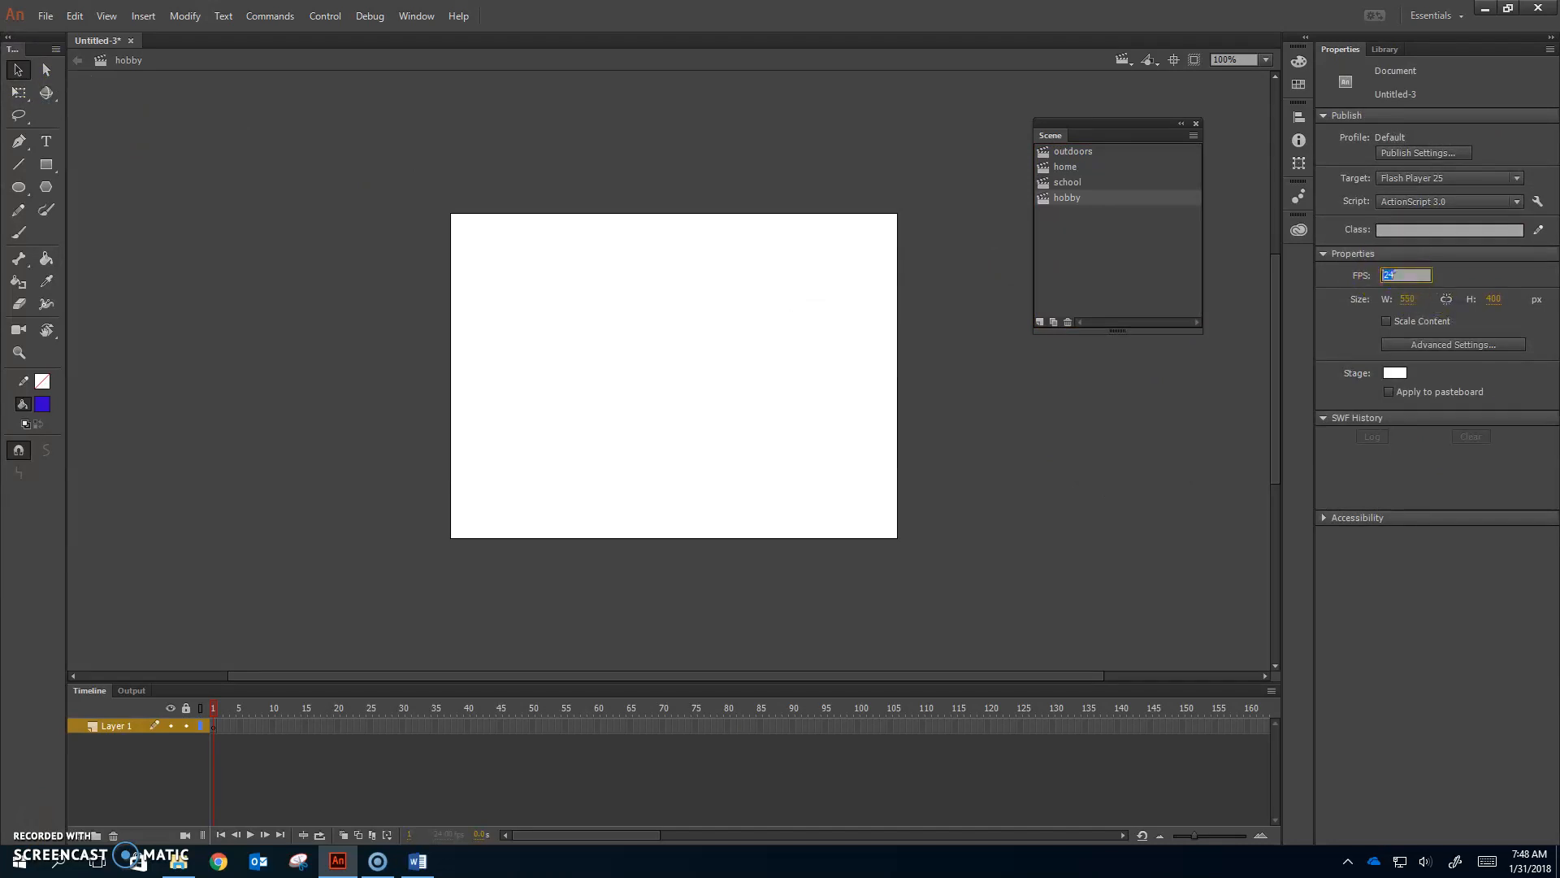
{"action": "type", "text": "25"}
{"action": "key", "text": "Return"}
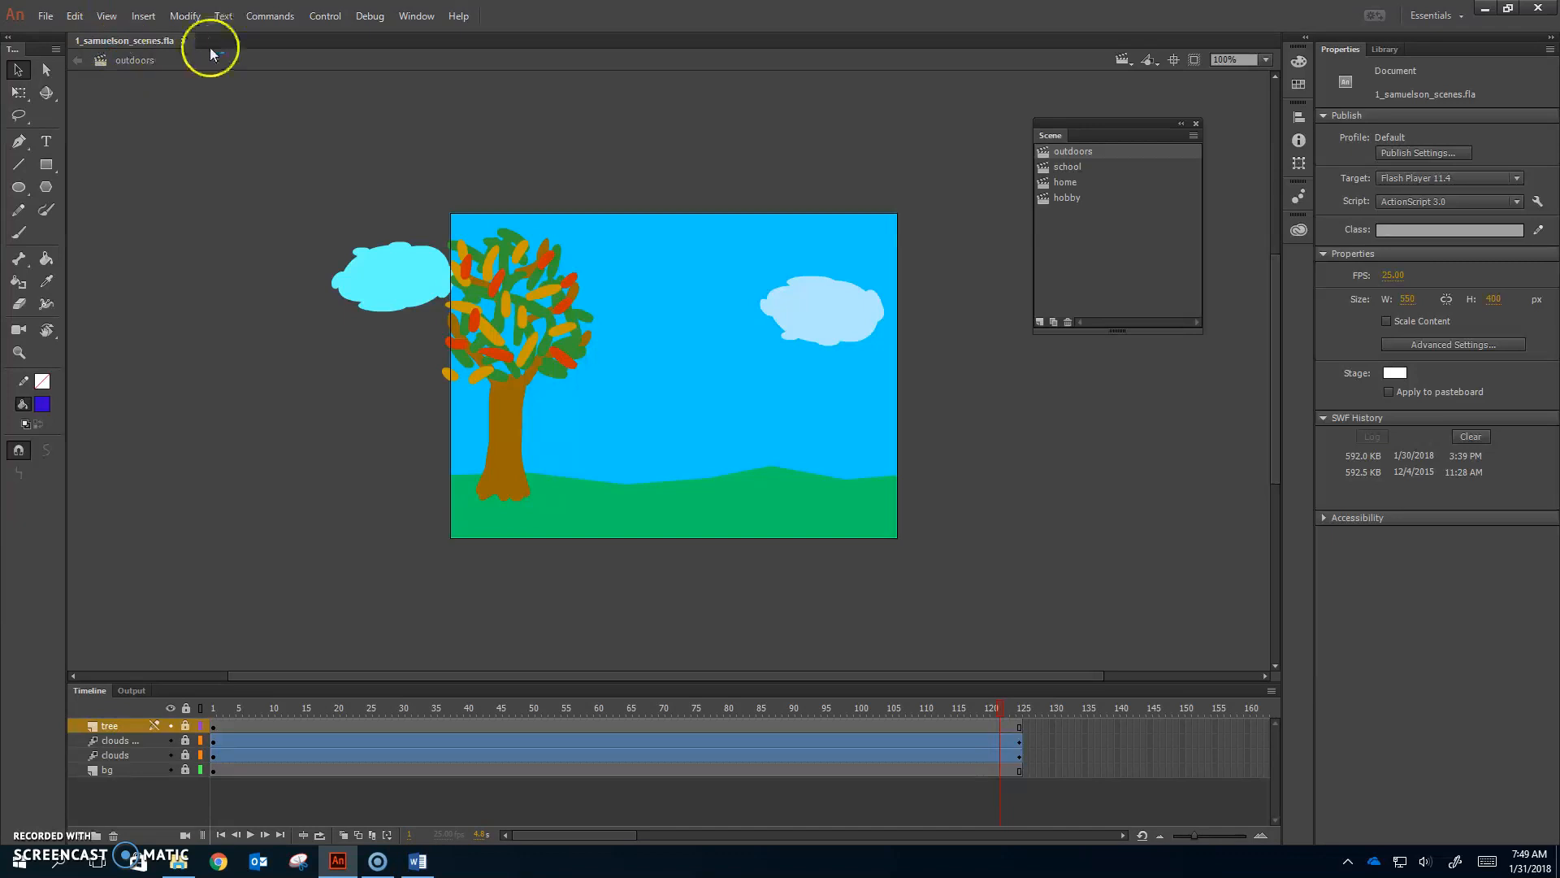
Step: Use Save As to save a _buttons.fla copy, replacing the existing file
{"action": "left_click", "coordinate": [45, 16]}
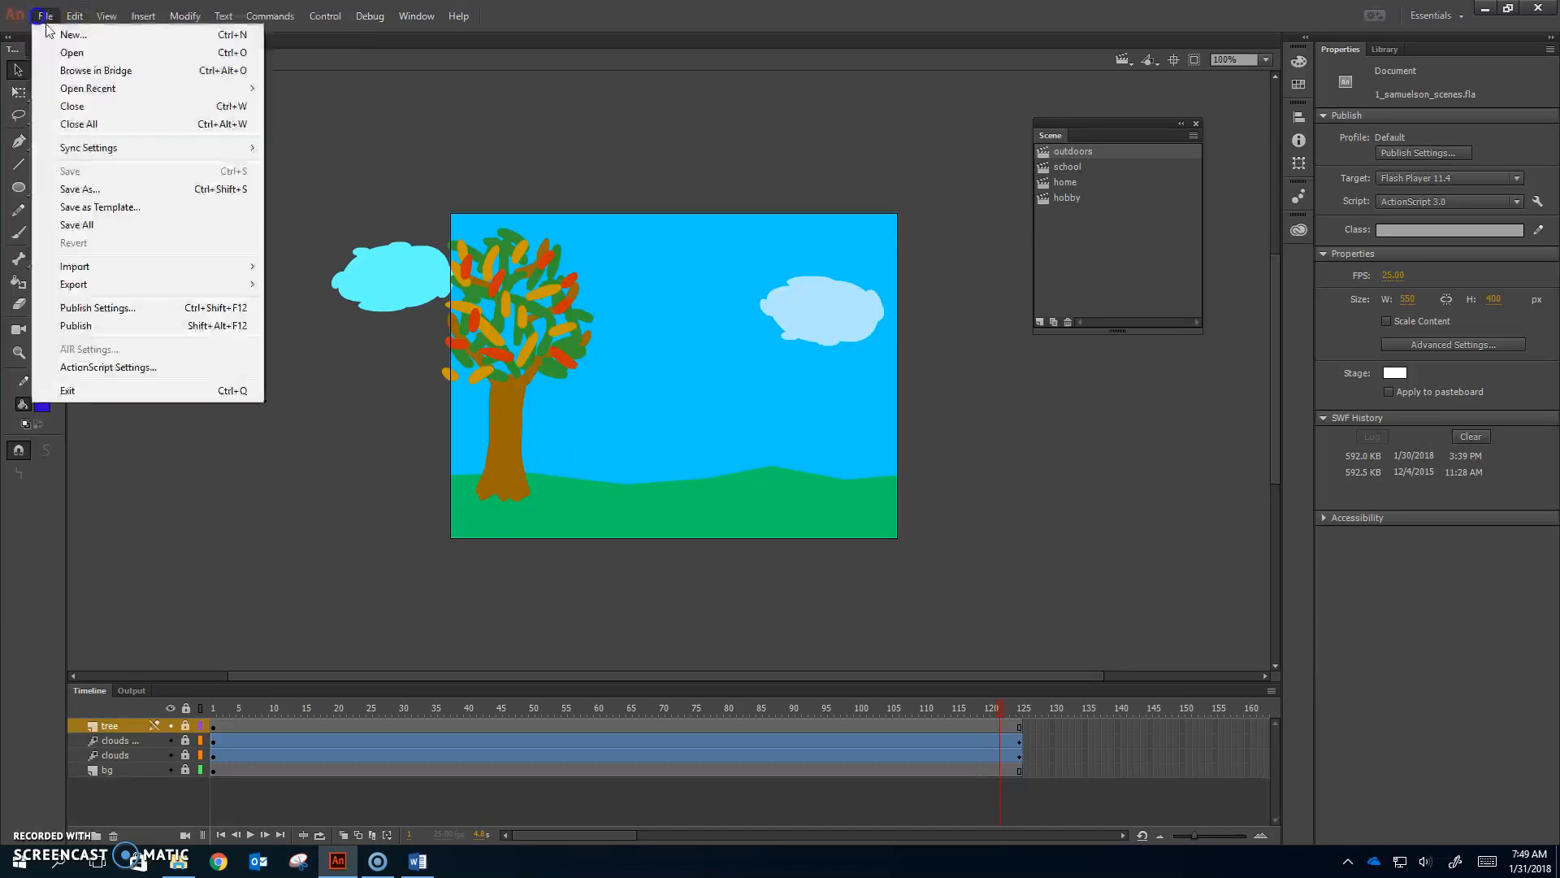
{"action": "left_click", "coordinate": [116, 192]}
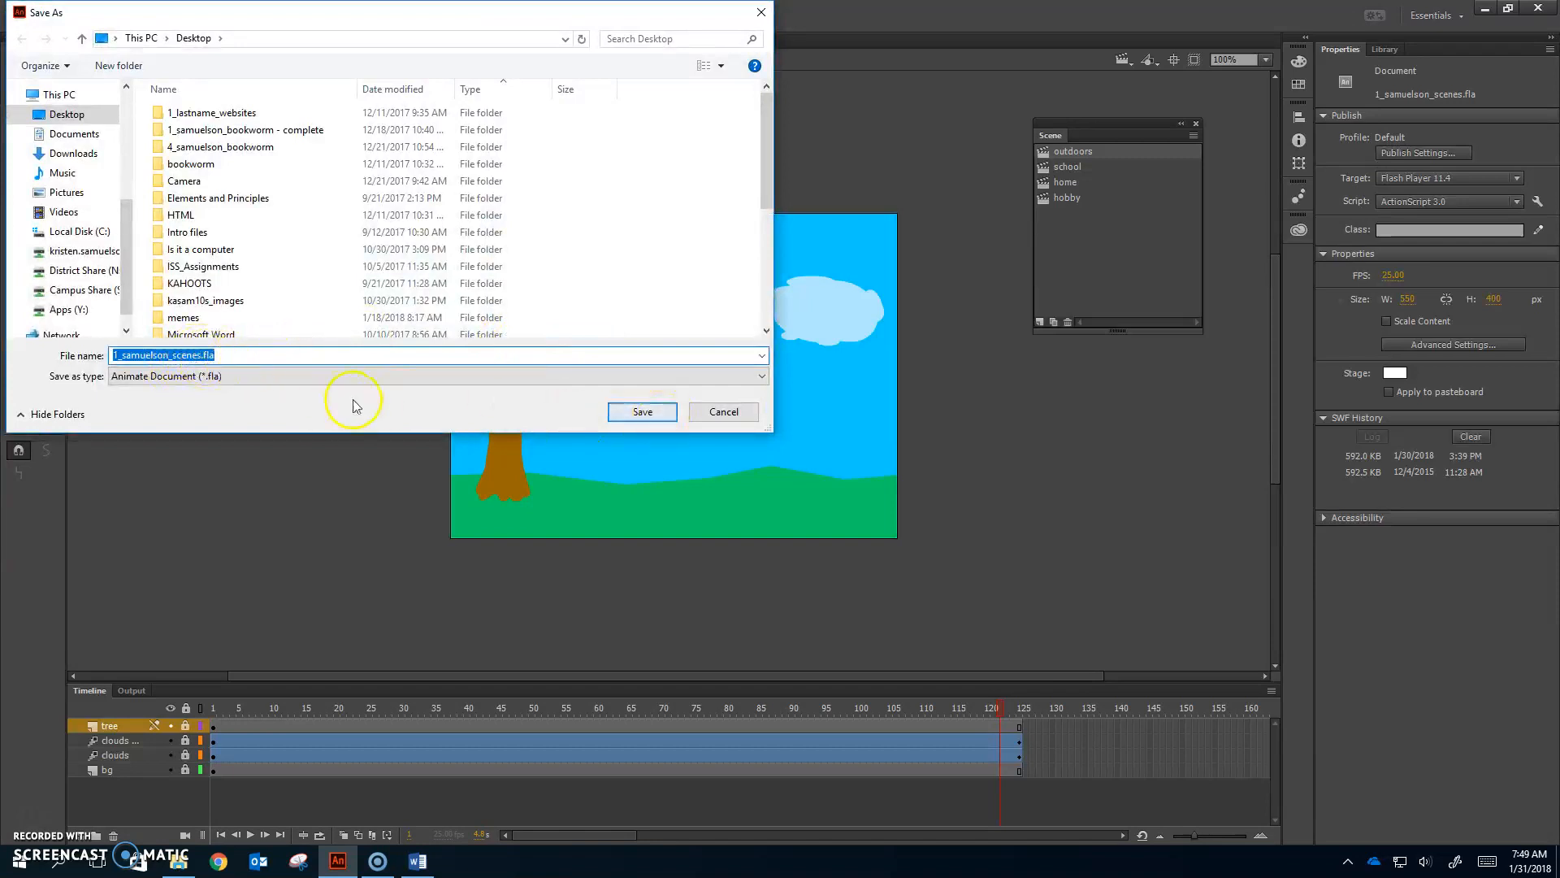
{"action": "left_click", "coordinate": [198, 356]}
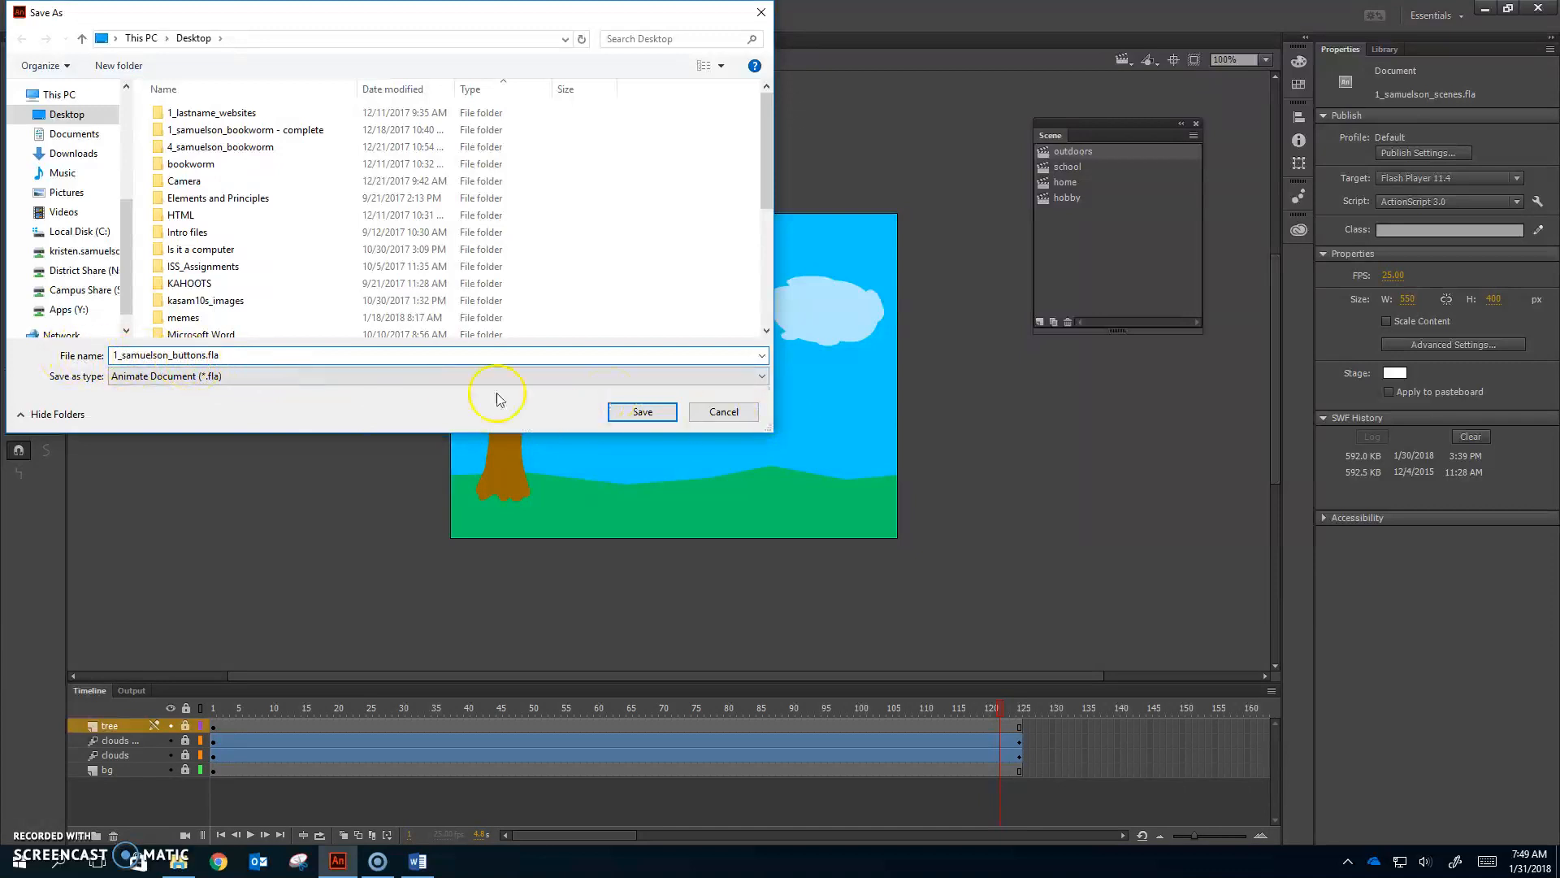
{"action": "left_click", "coordinate": [642, 412]}
{"action": "left_click", "coordinate": [463, 243]}
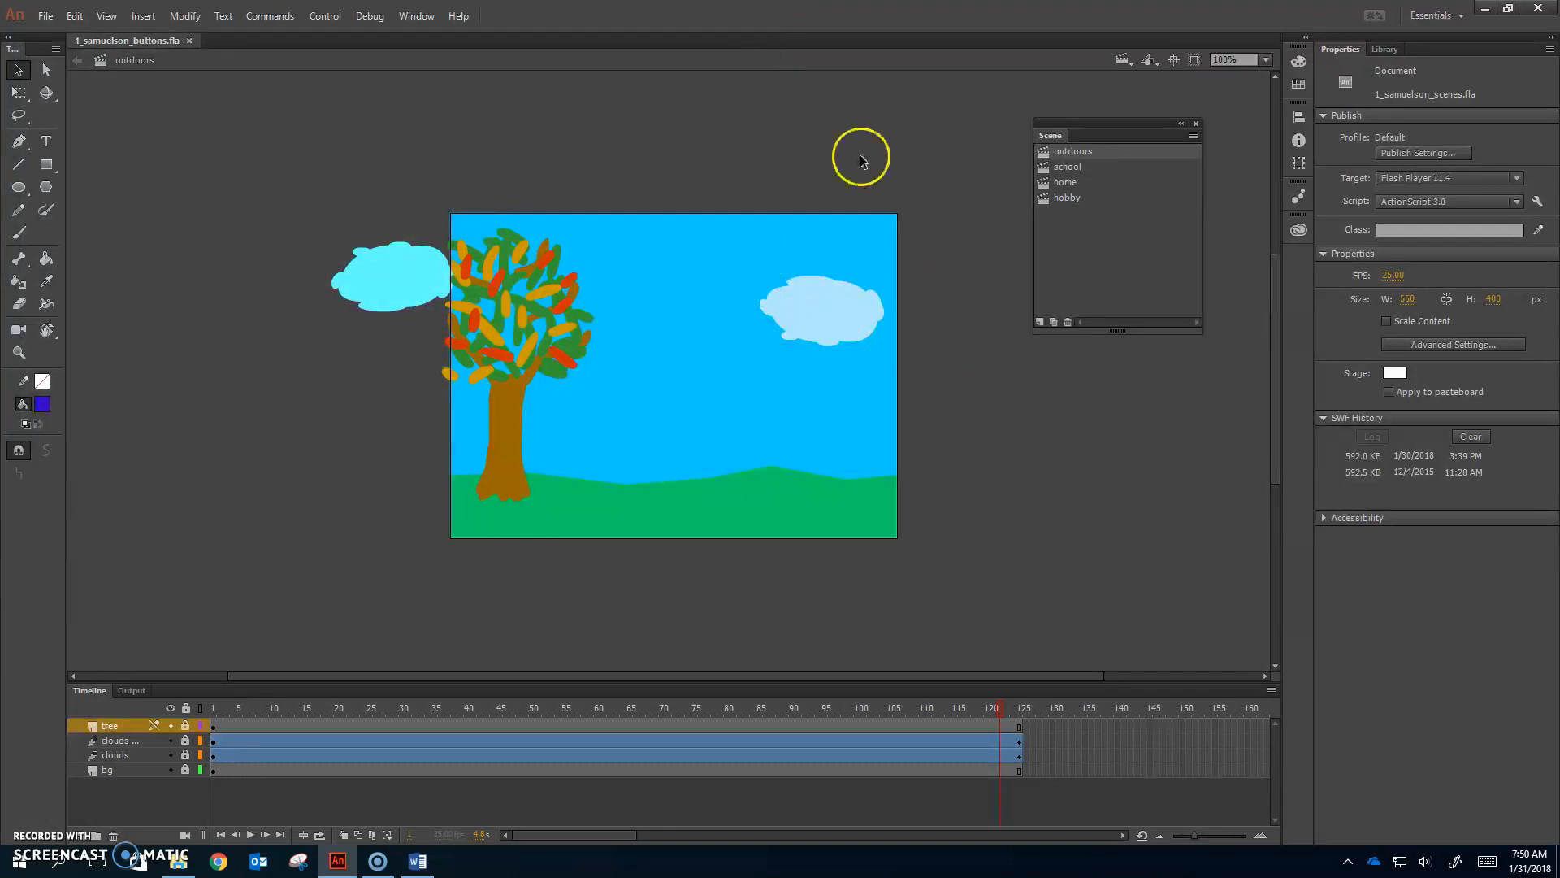
Step: Reopen the original scenes file from the recent files list and close the buttons copy
{"action": "left_click", "coordinate": [41, 18]}
{"action": "mouse_move", "coordinate": [130, 89]}
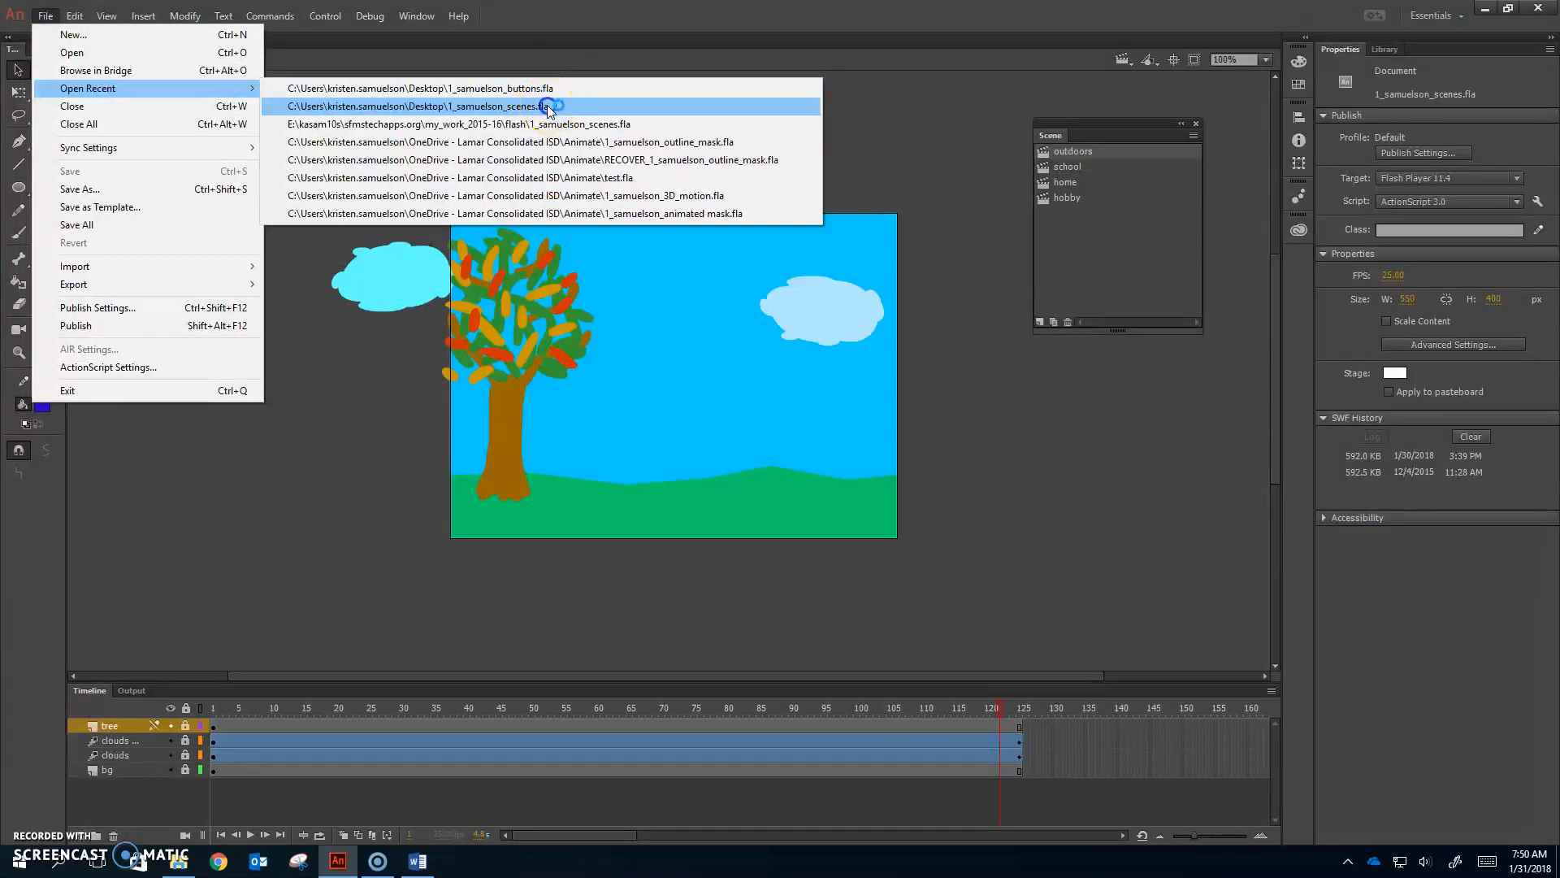
{"action": "left_click", "coordinate": [551, 106]}
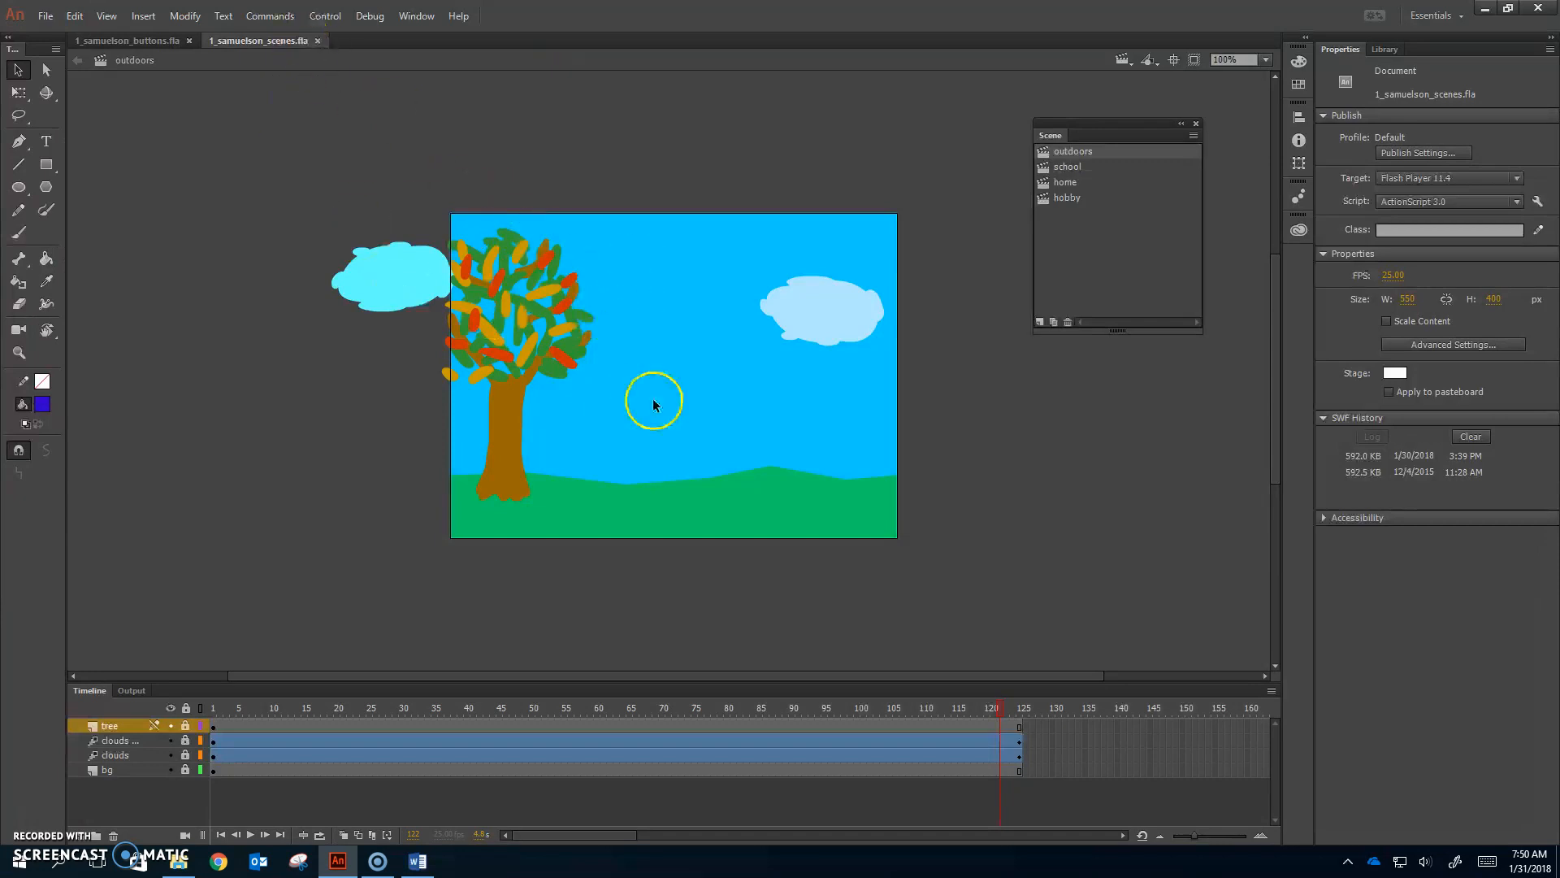
{"action": "left_click", "coordinate": [189, 41]}
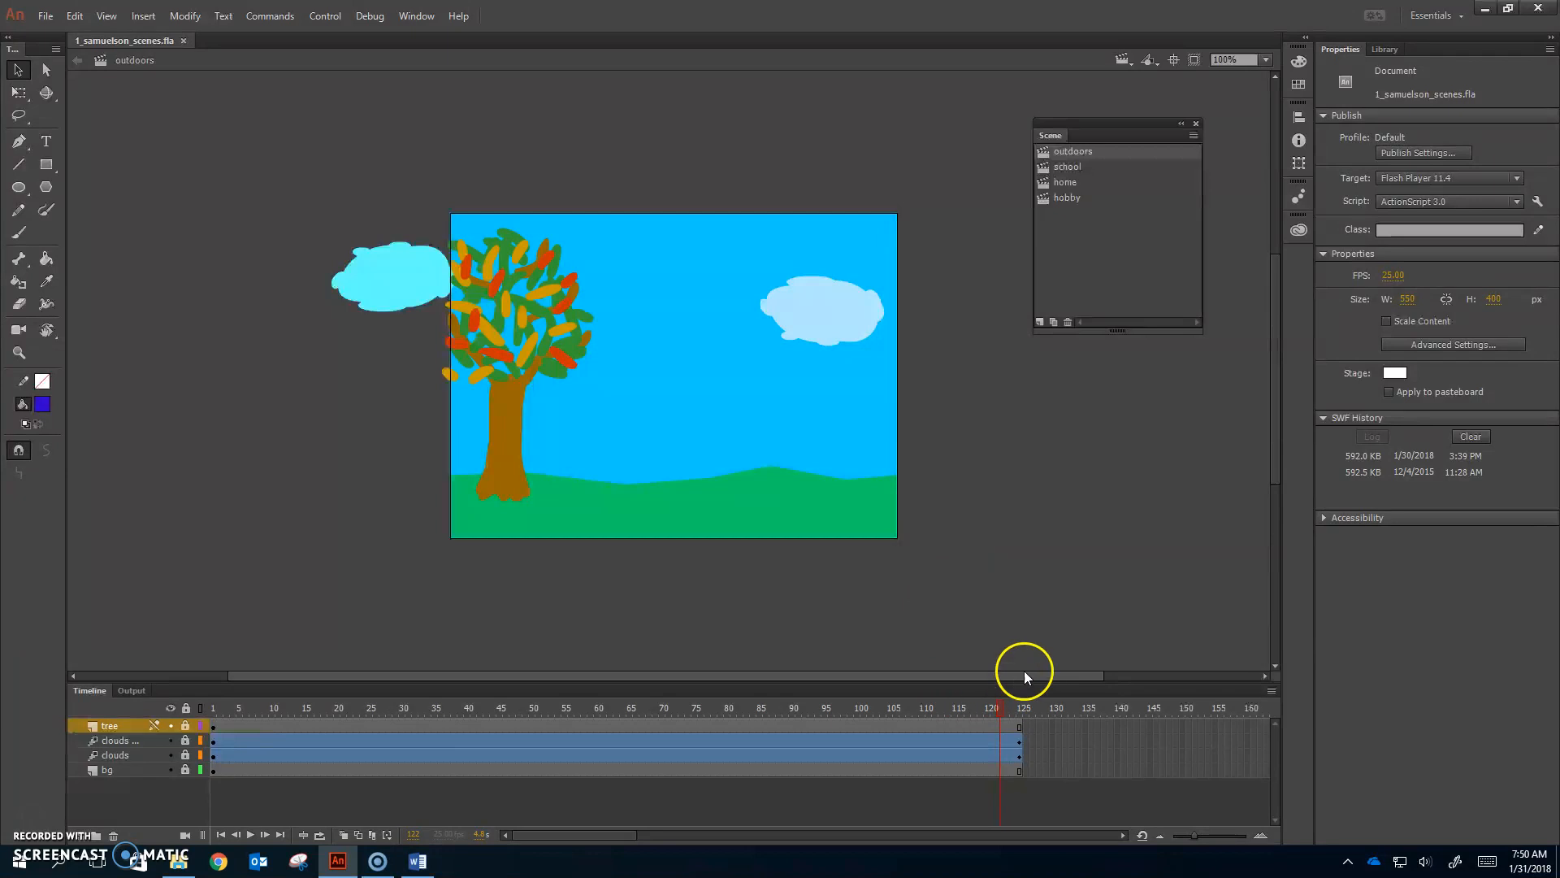
Step: View the school, home and hobby tennis-court scenes, then return to the outdoors scene
{"action": "left_click", "coordinate": [1070, 169]}
{"action": "left_click", "coordinate": [1077, 182]}
{"action": "left_click", "coordinate": [1084, 197]}
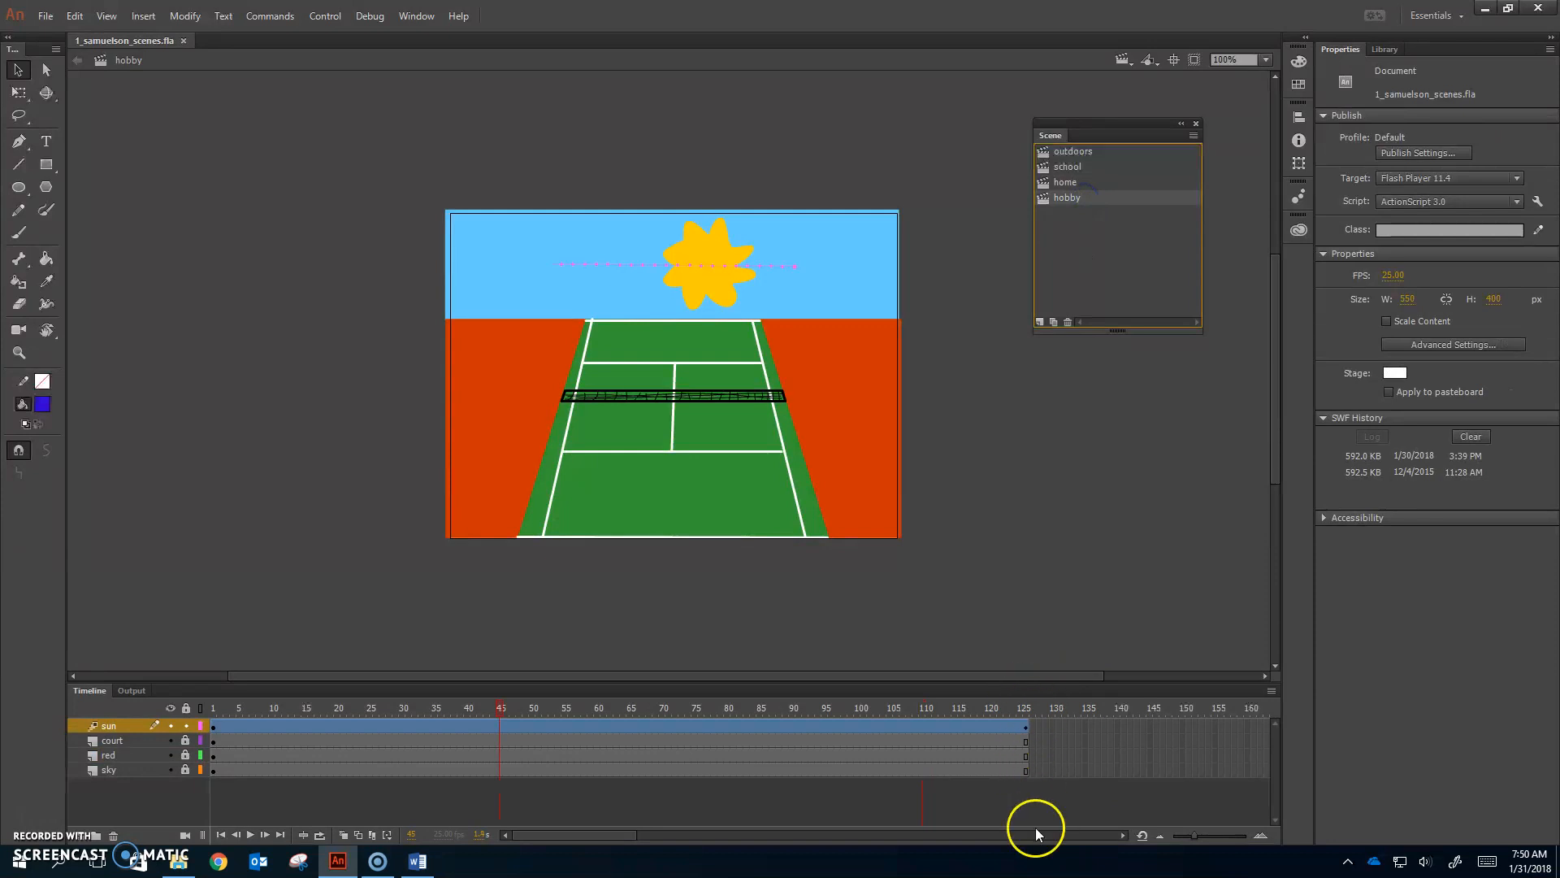
{"action": "left_click", "coordinate": [1077, 151]}
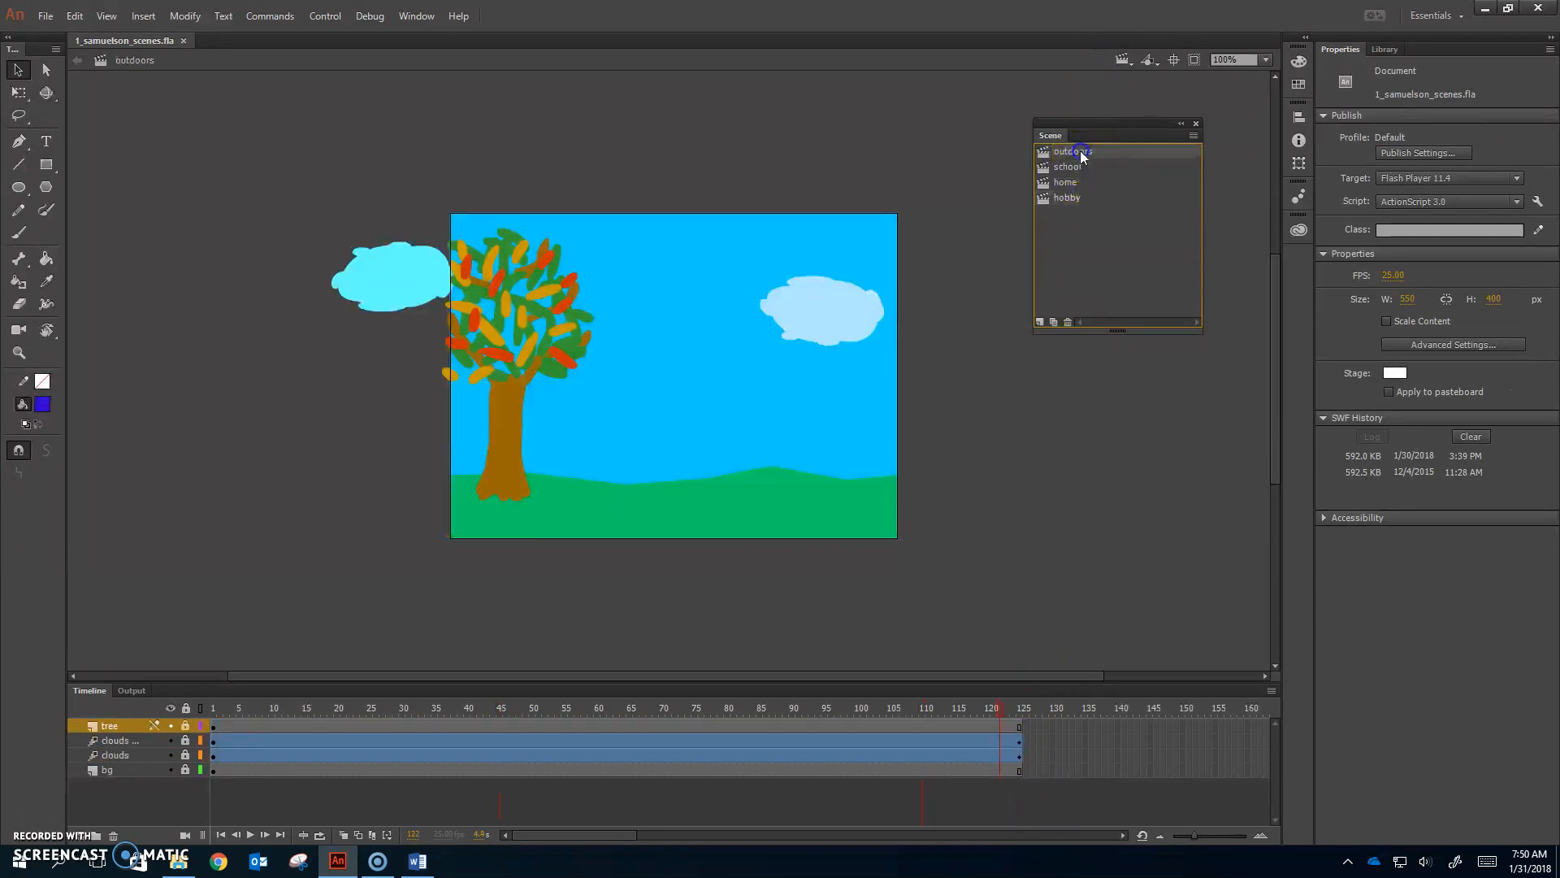
{"action": "left_click", "coordinate": [325, 16]}
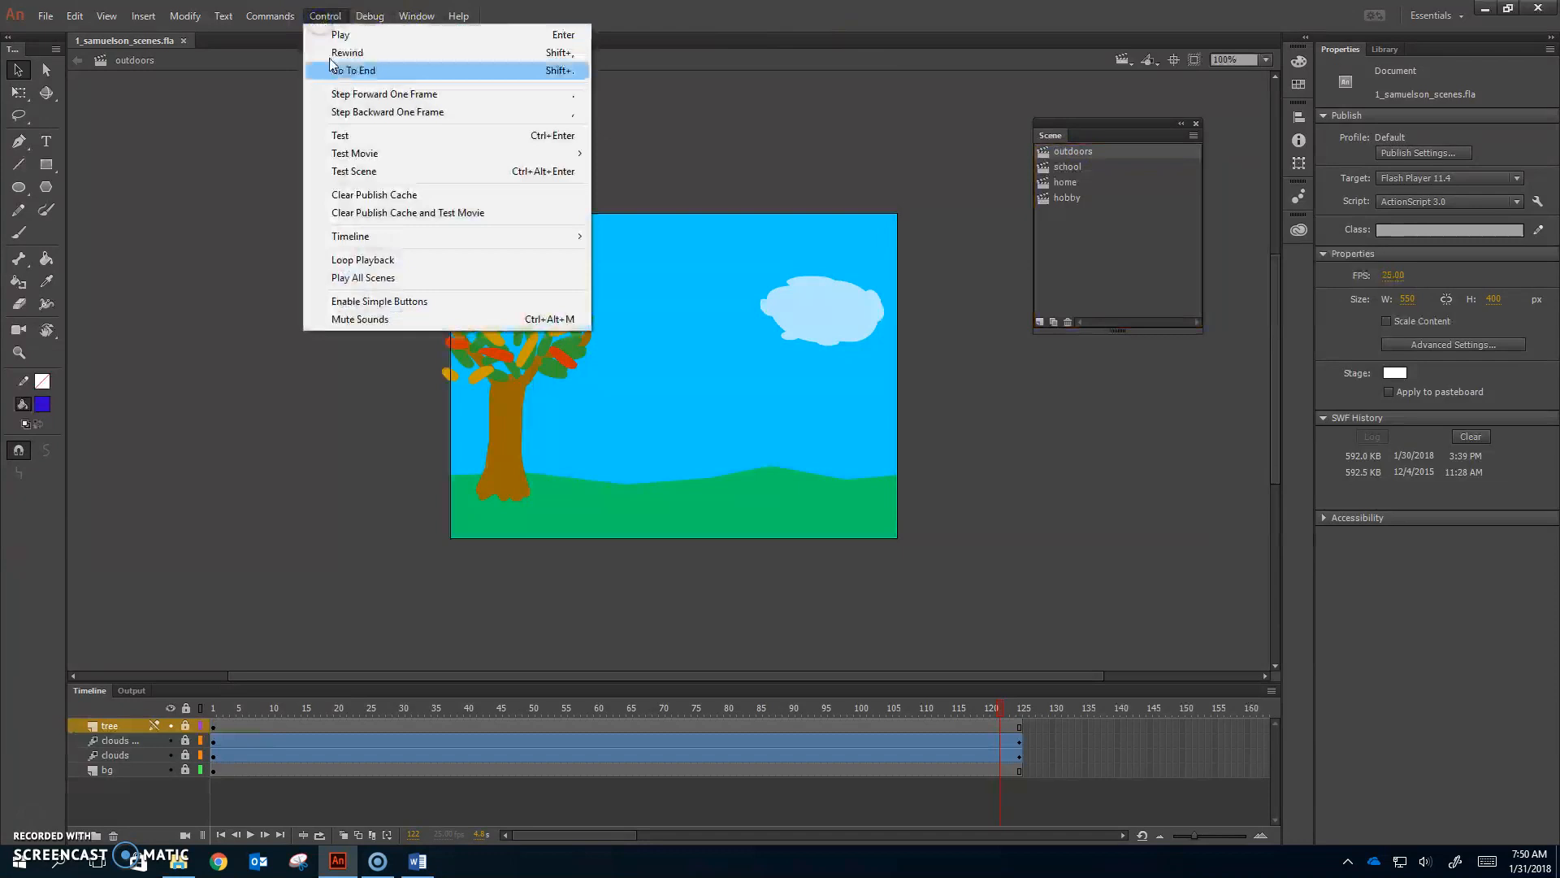
Step: Test the movie as a SWF inside Animate, then close the test window
{"action": "mouse_move", "coordinate": [354, 154]}
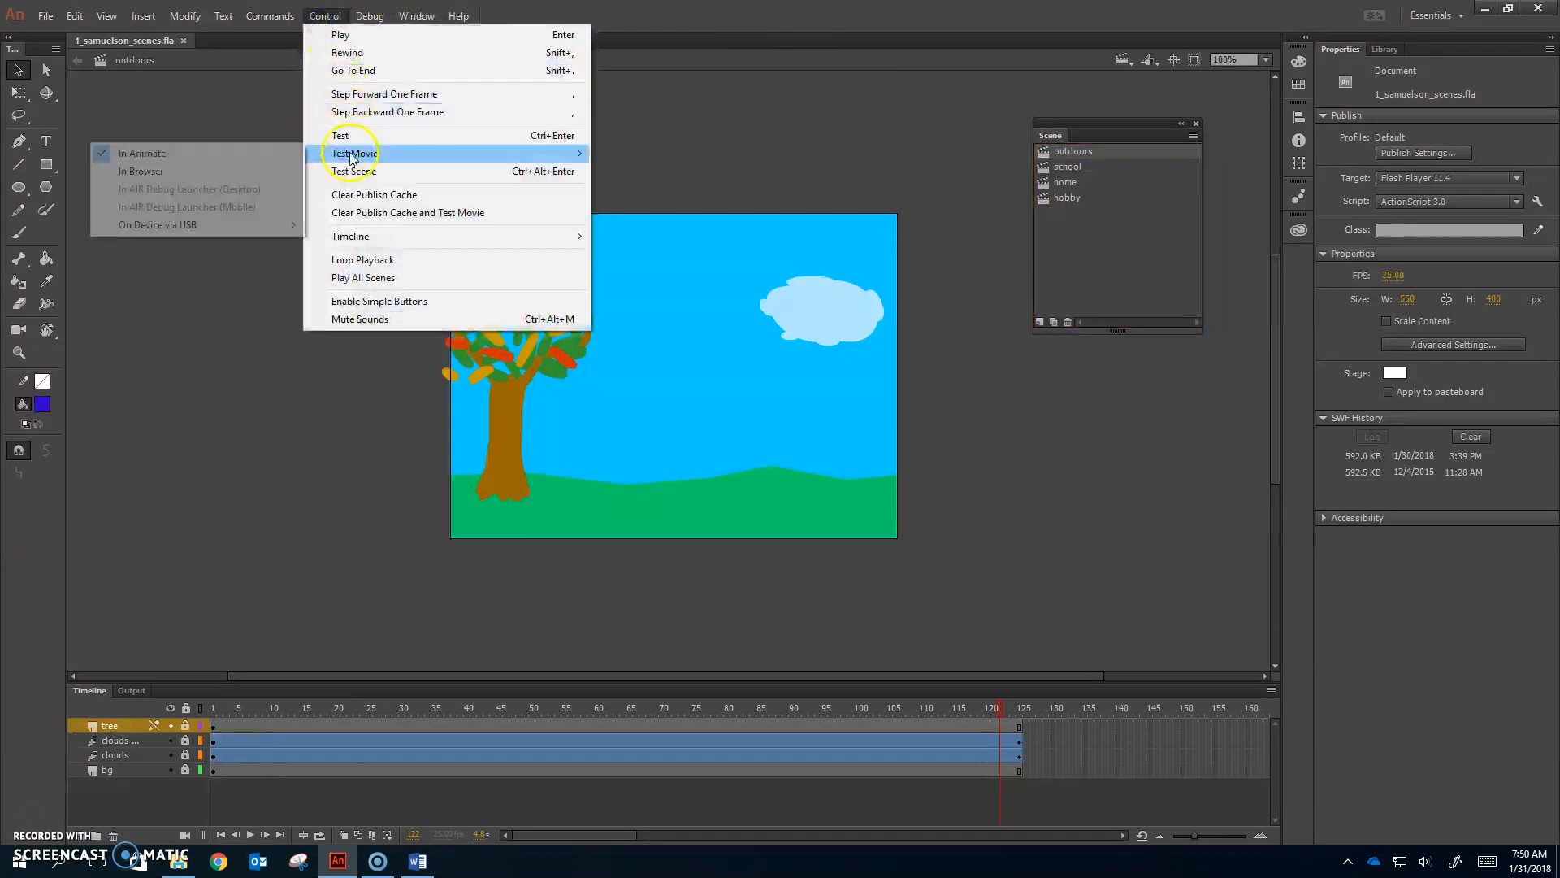
{"action": "left_click", "coordinate": [233, 150]}
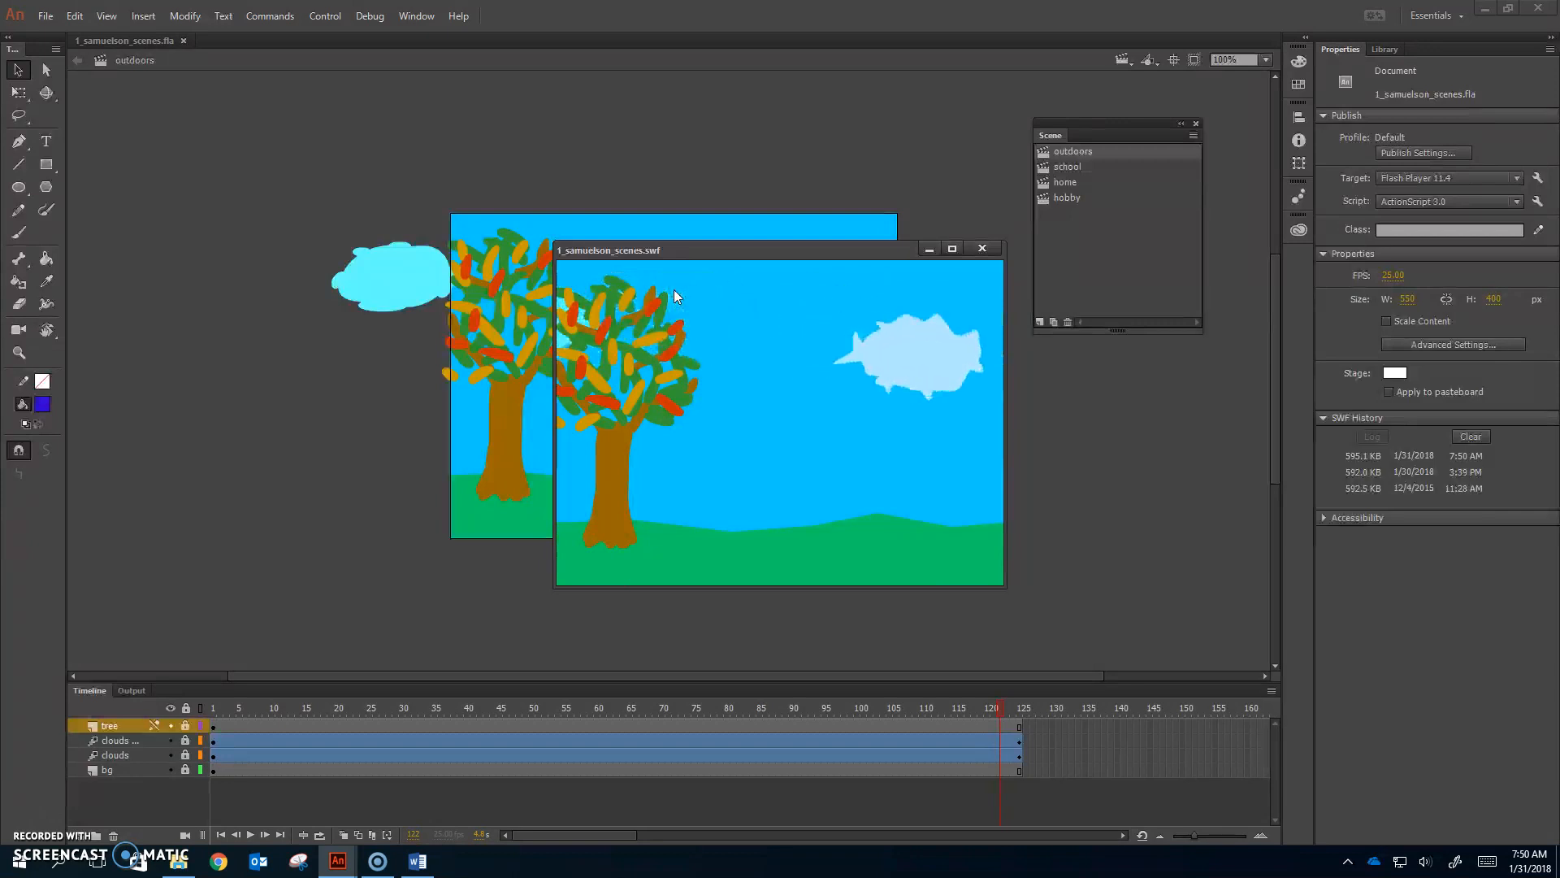
{"action": "left_click", "coordinate": [981, 253]}
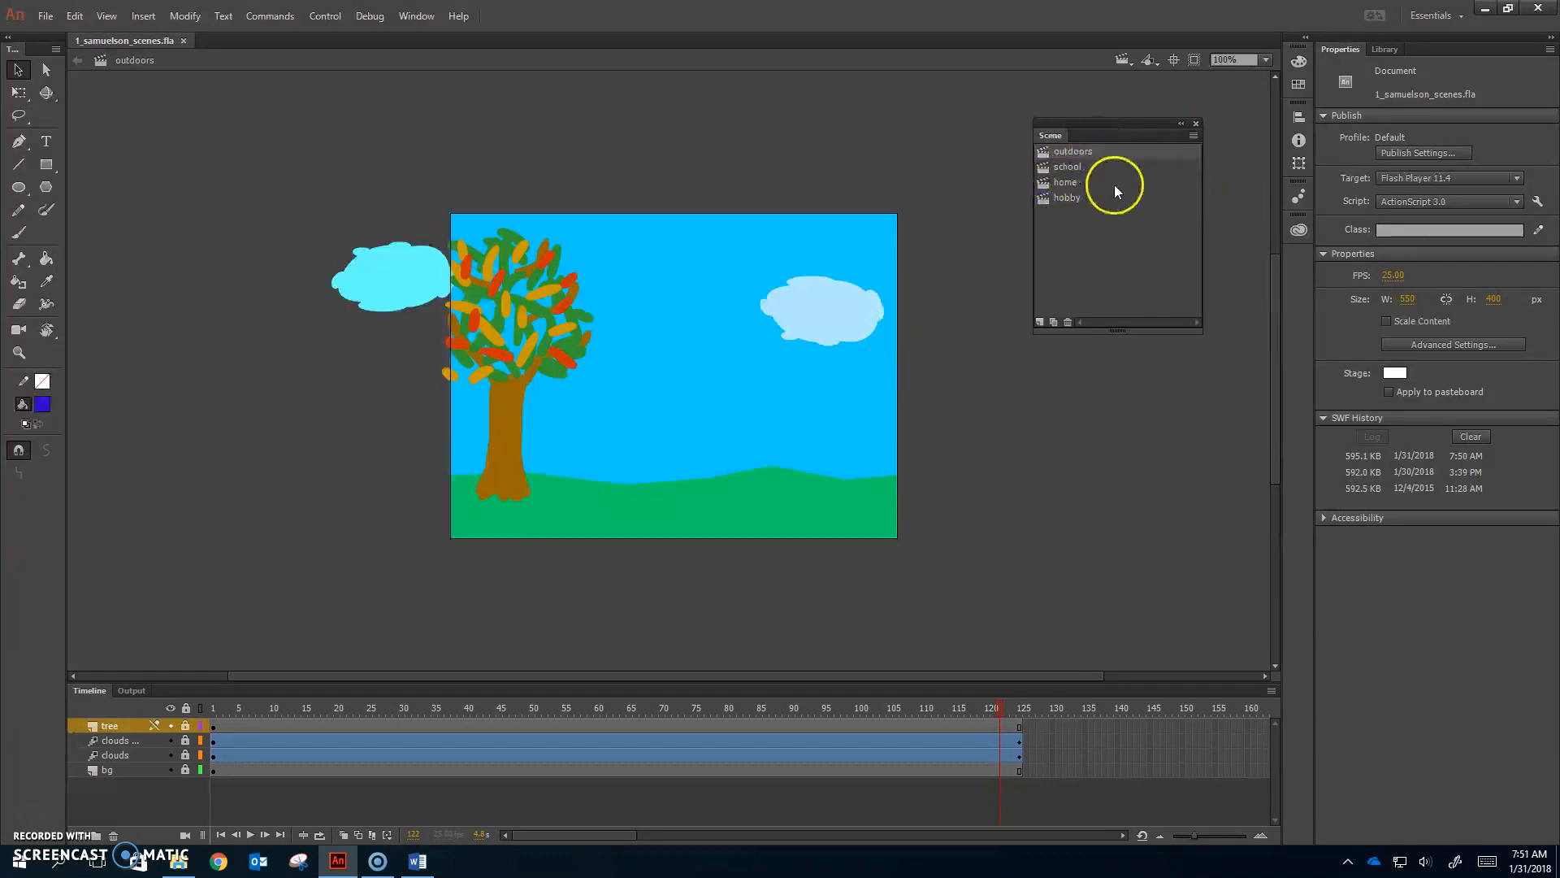
Step: Preview the hobby, home and school scenes, then return to the outdoors scene
{"action": "left_click", "coordinate": [1089, 198]}
{"action": "left_click", "coordinate": [1085, 186]}
{"action": "left_click", "coordinate": [1082, 165]}
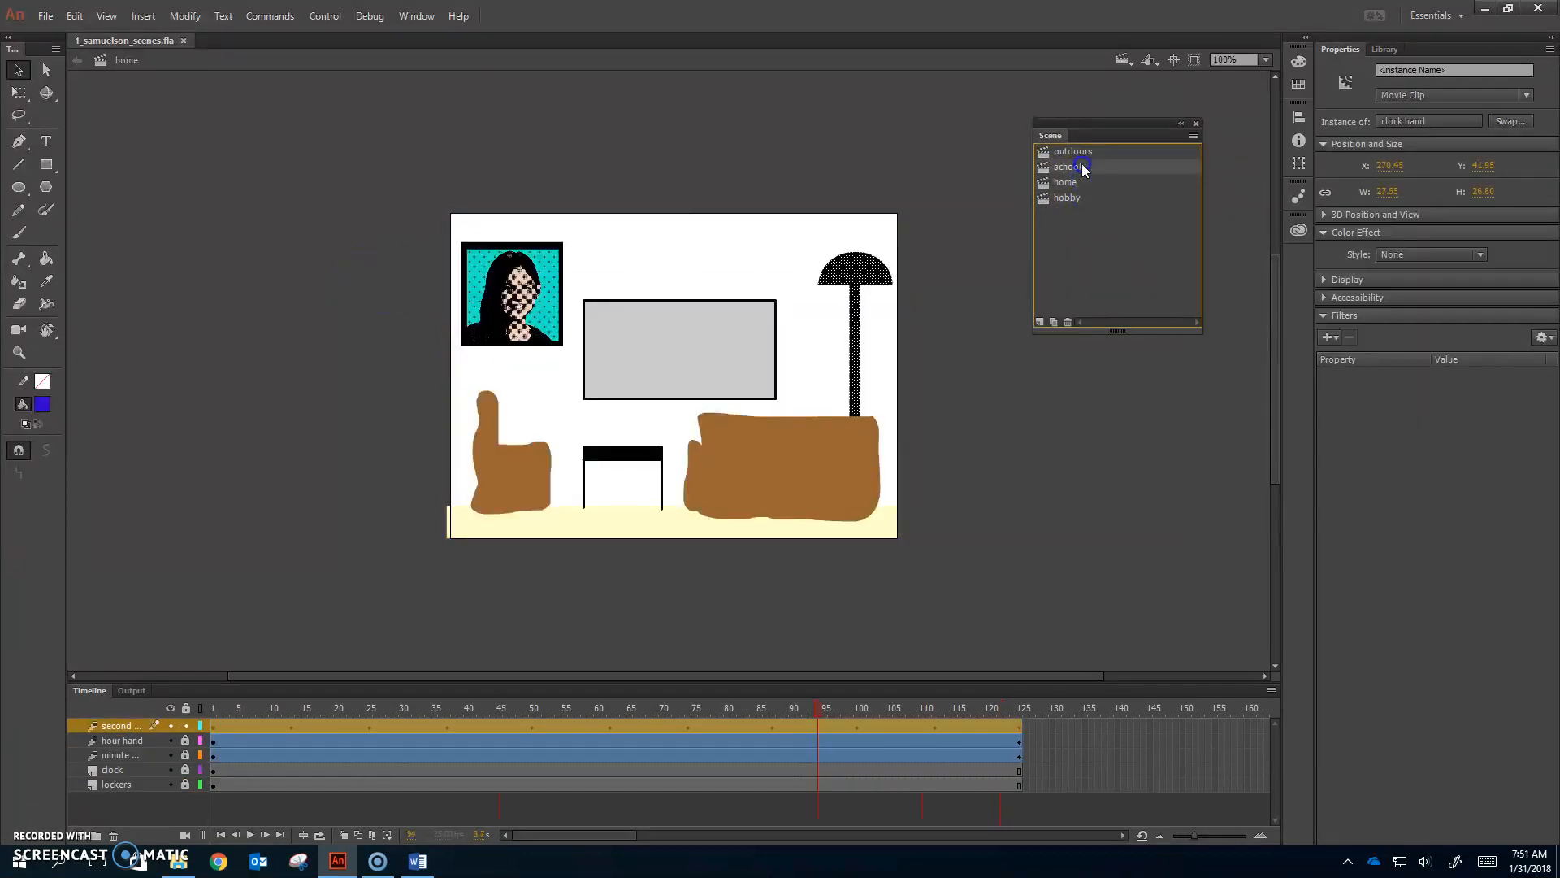
{"action": "left_click", "coordinate": [1092, 152]}
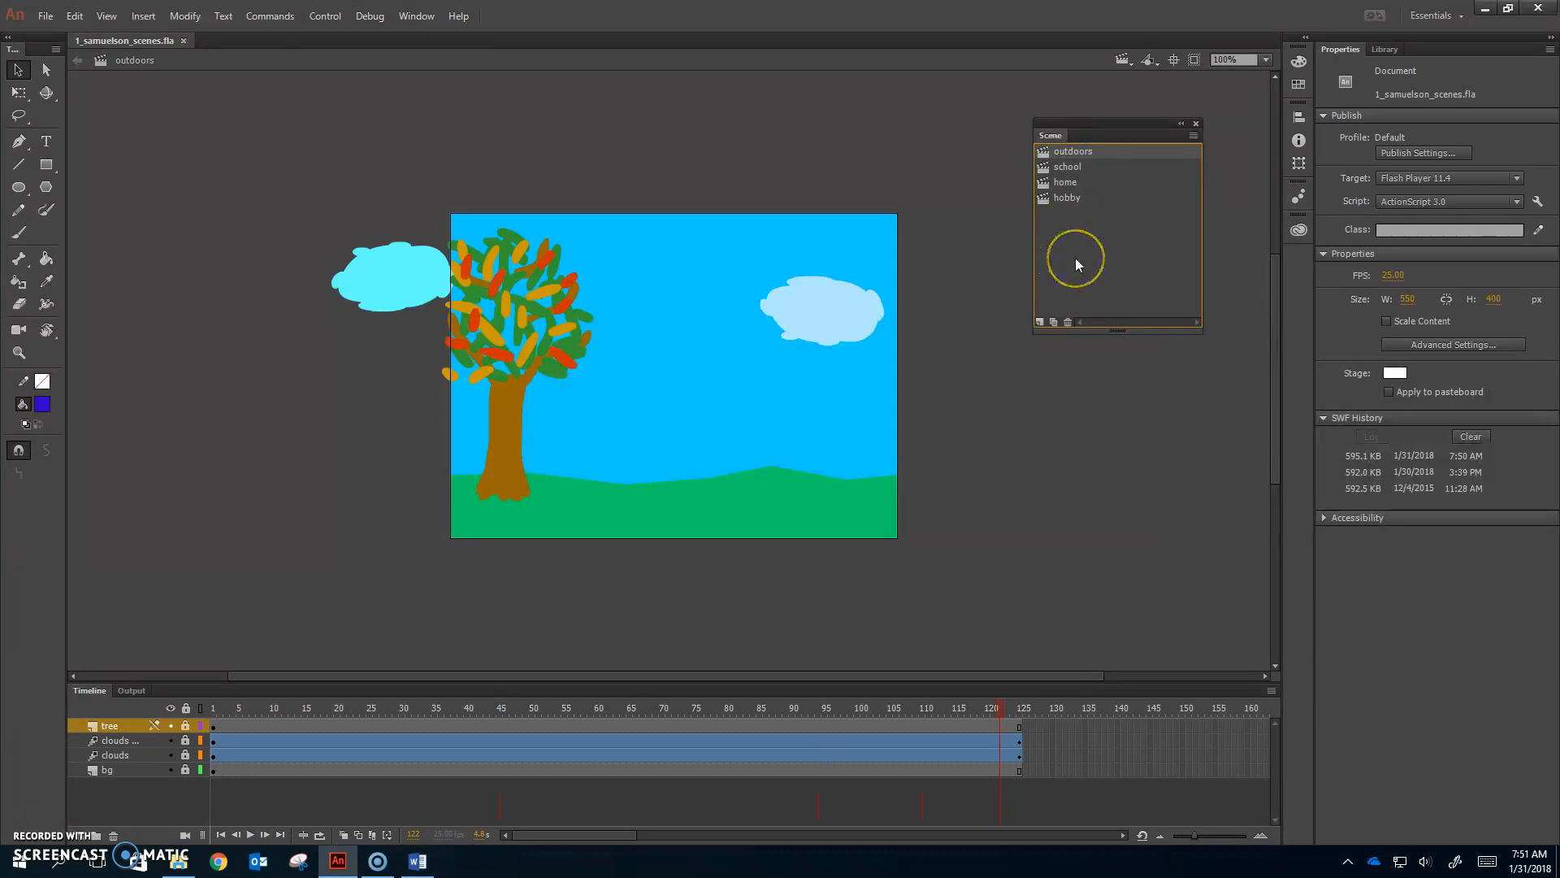
{"action": "left_click", "coordinate": [1075, 153]}
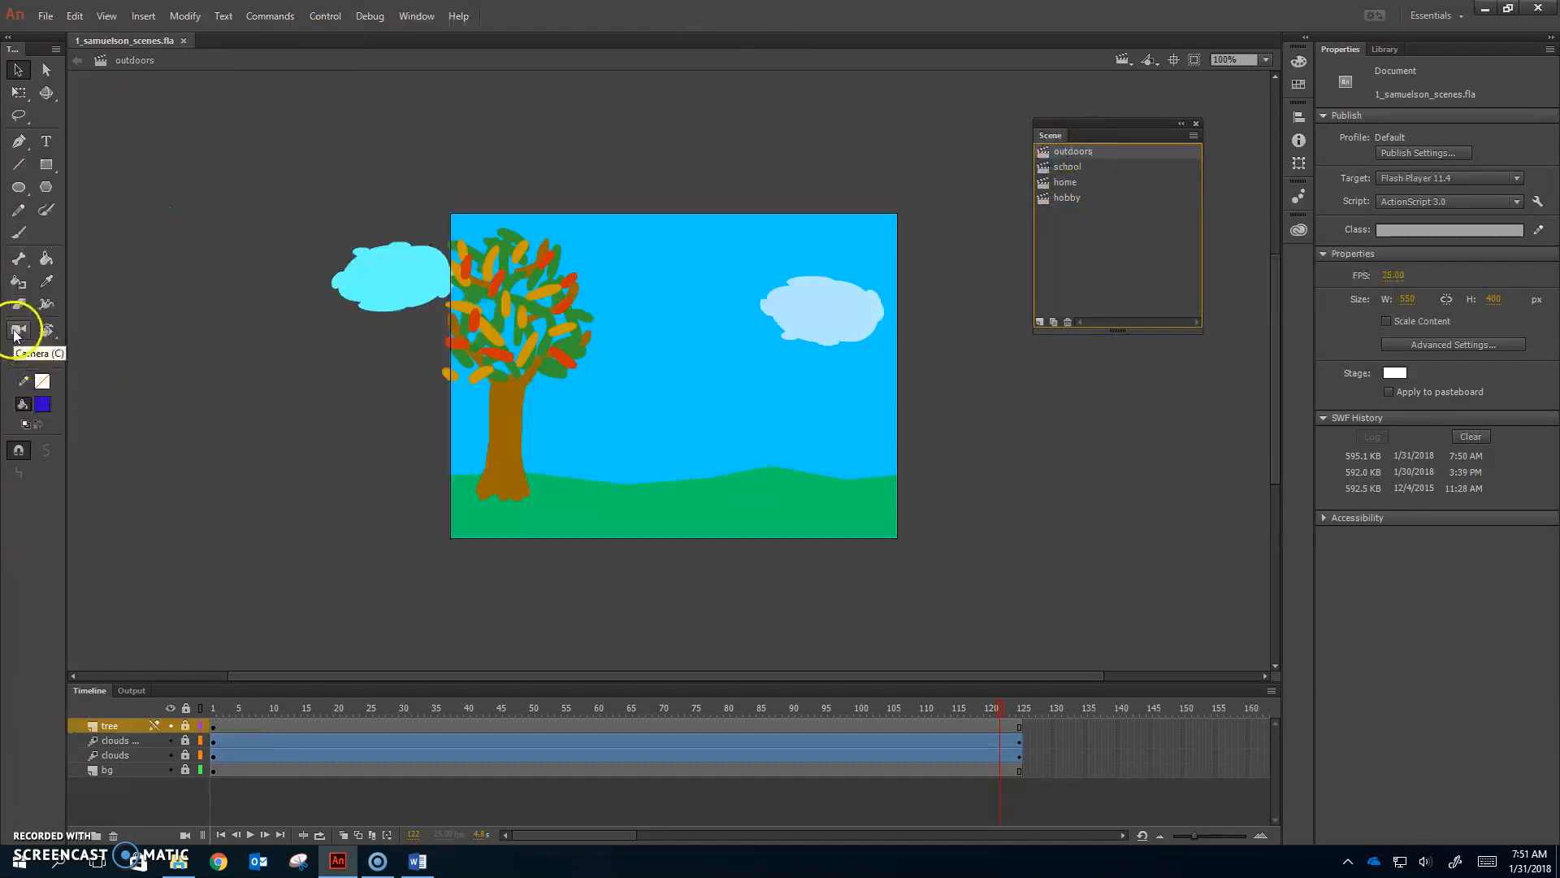
Step: Unlock all outdoors layers, add a camera, and go to frame 1
{"action": "left_click", "coordinate": [186, 708]}
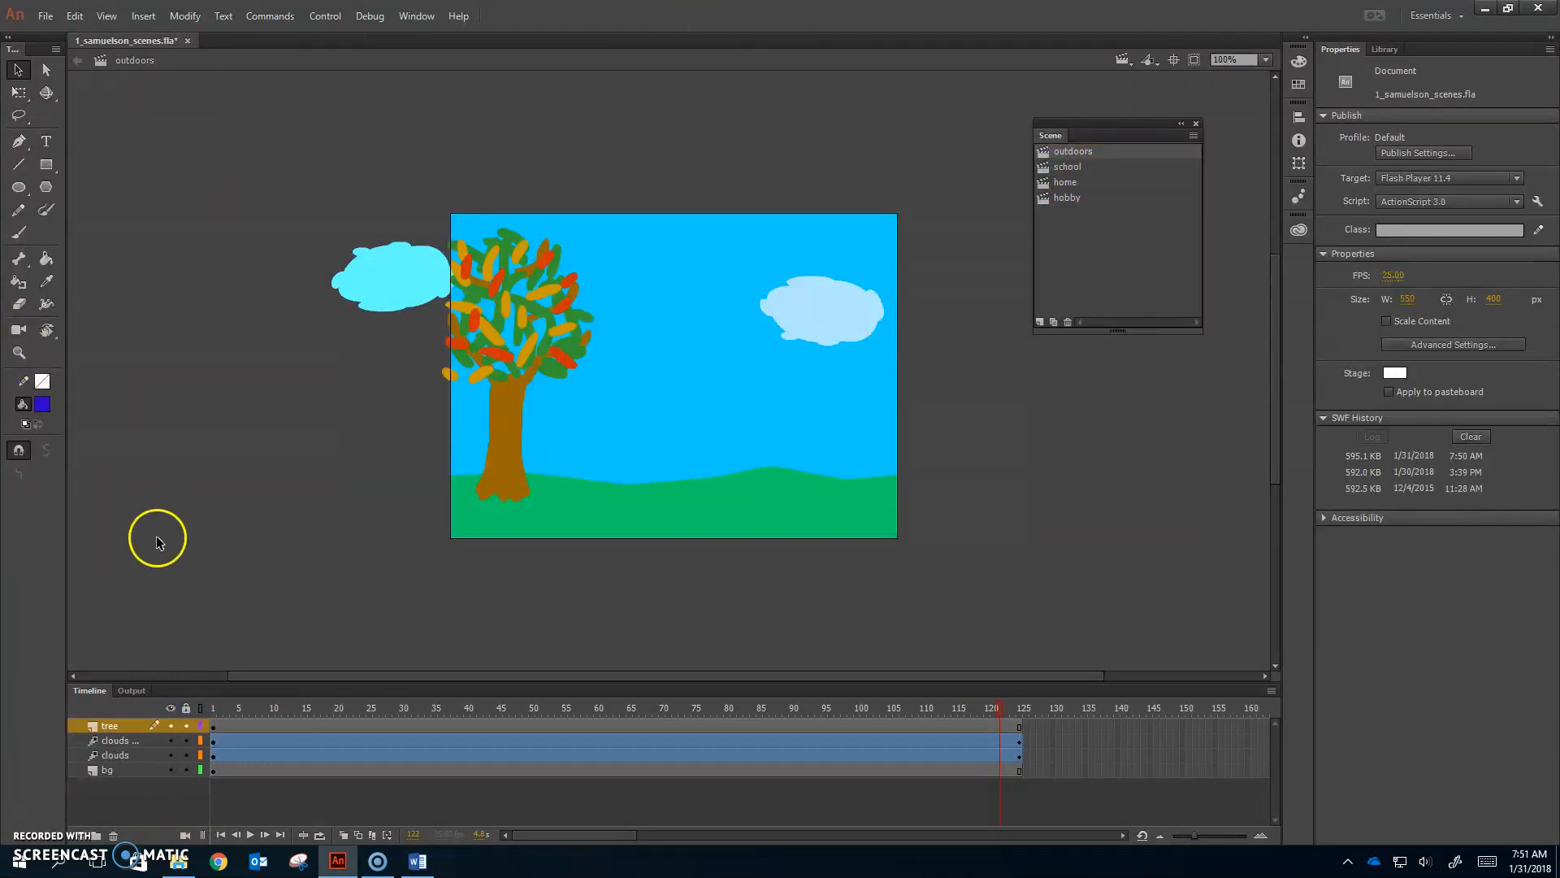
{"action": "left_click", "coordinate": [16, 330]}
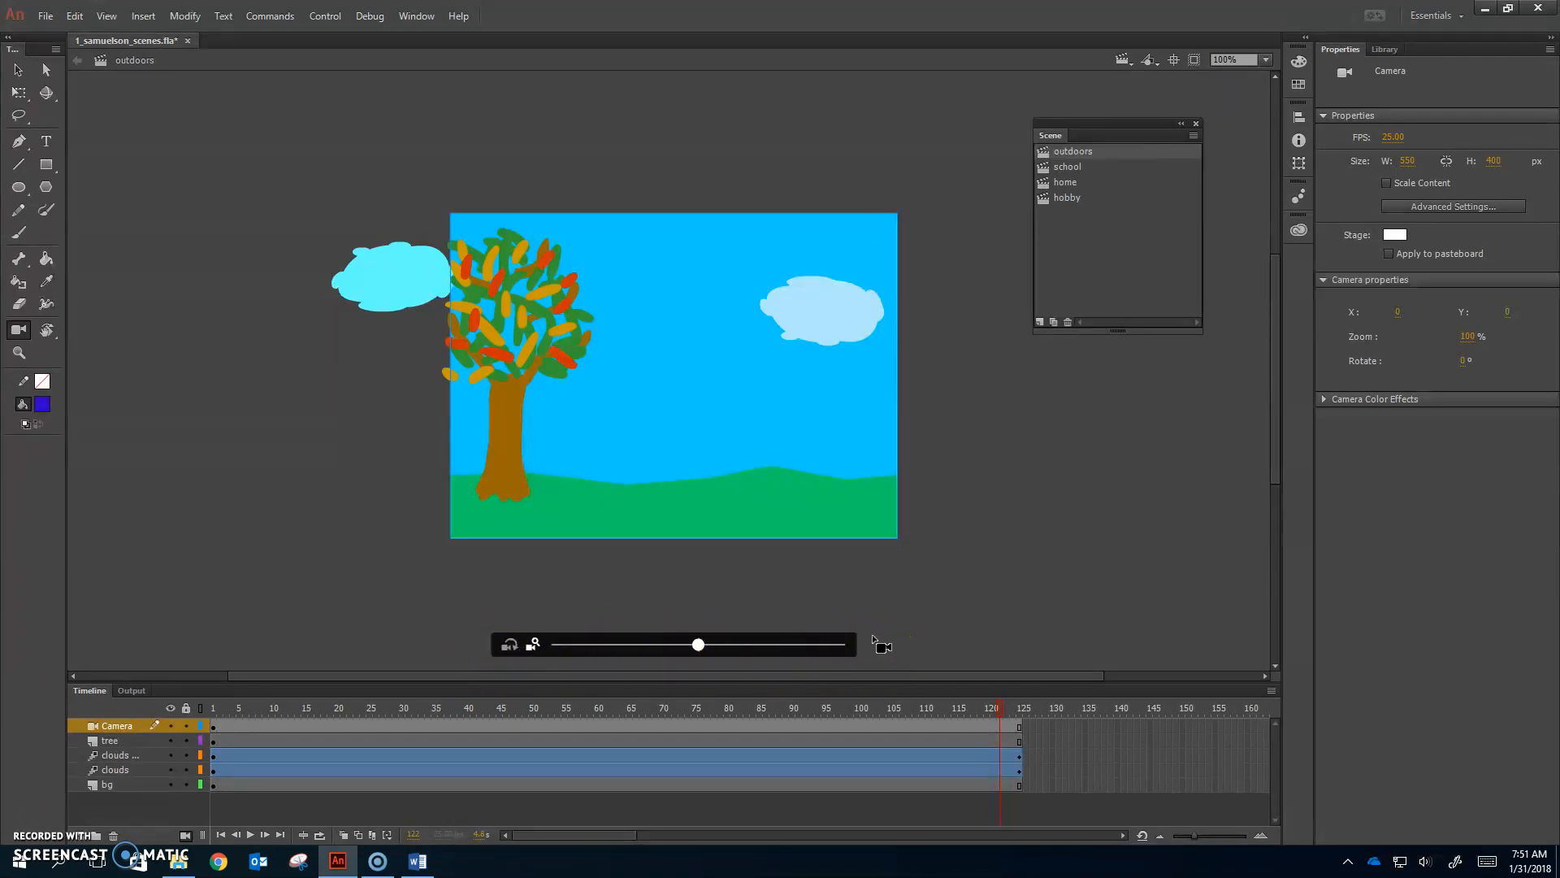
{"action": "left_click", "coordinate": [214, 712]}
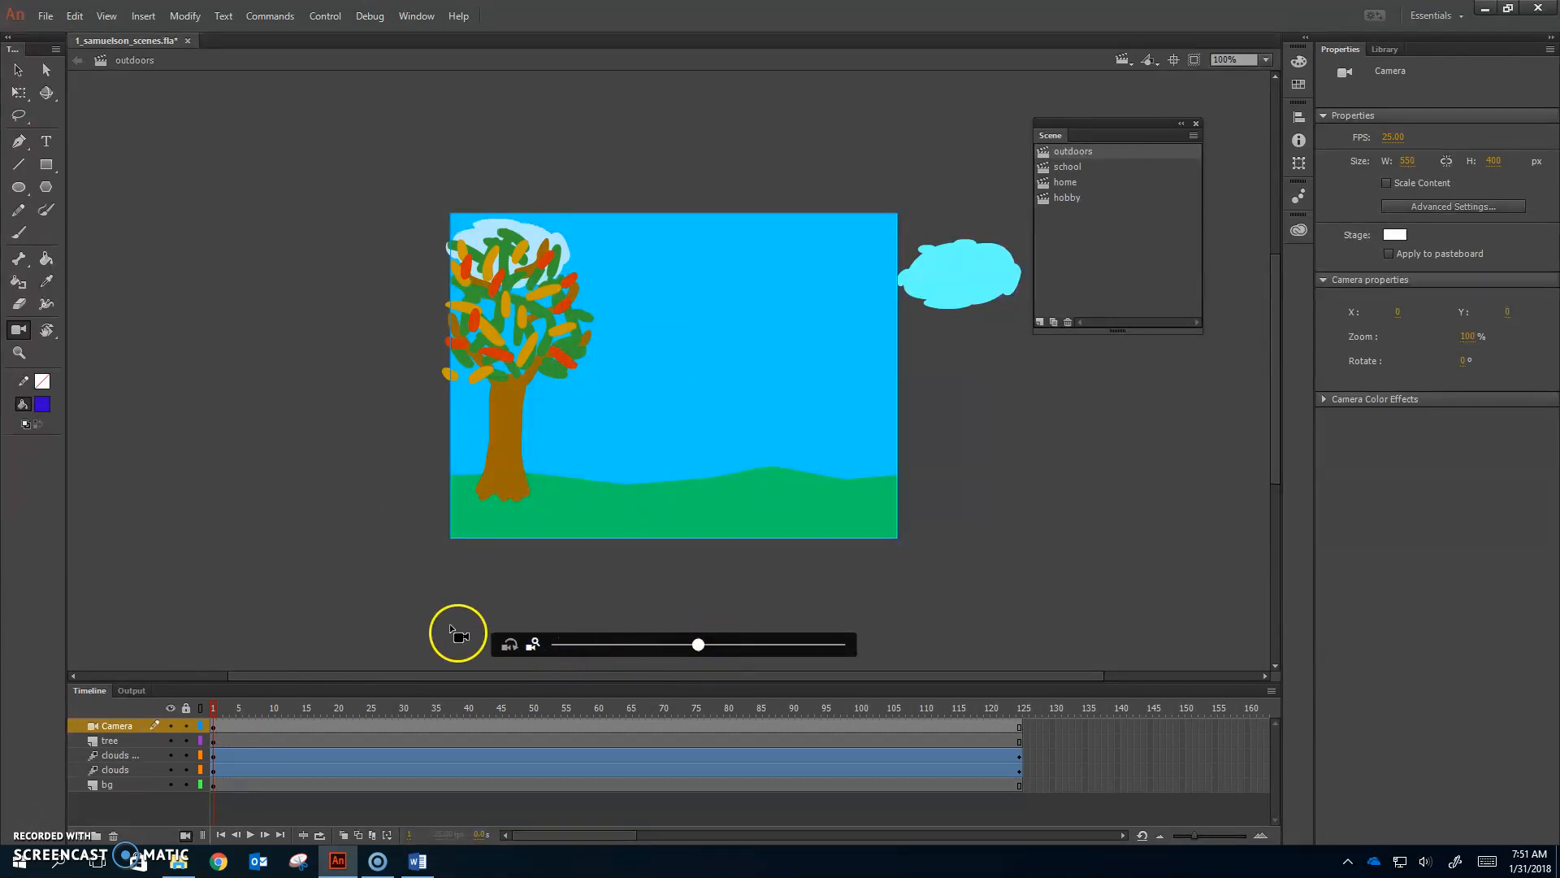
Step: Zoom the frame-1 camera to 151% and pan it to X 111, Y -4
{"action": "left_click", "coordinate": [541, 650]}
{"action": "left_click_drag", "start_coordinate": [698, 645], "coordinate": [747, 650]}
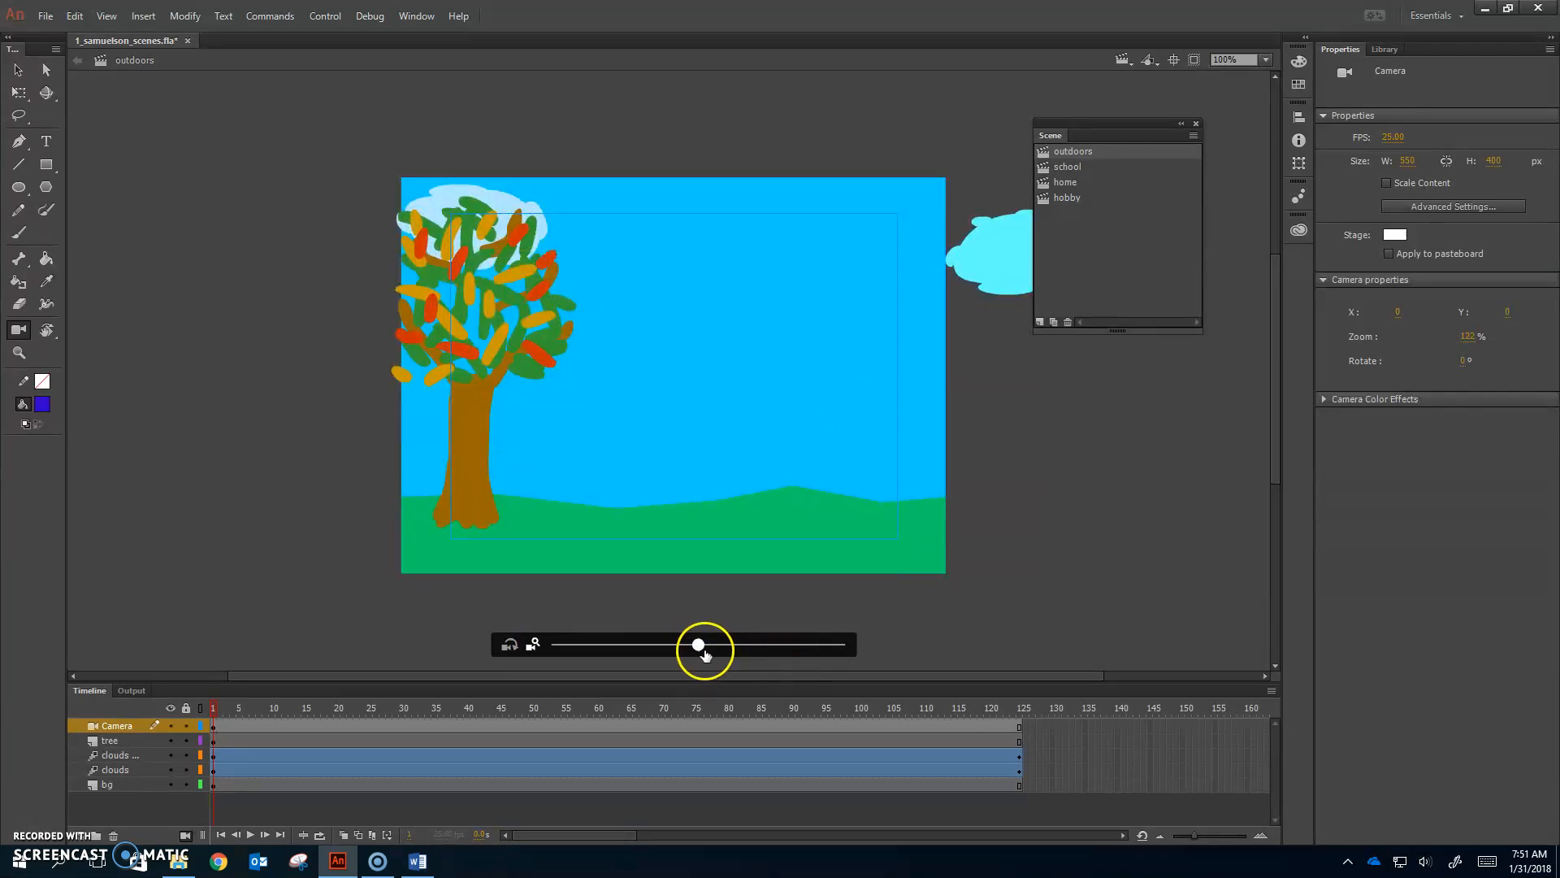
{"action": "left_click_drag", "start_coordinate": [705, 654], "coordinate": [756, 658]}
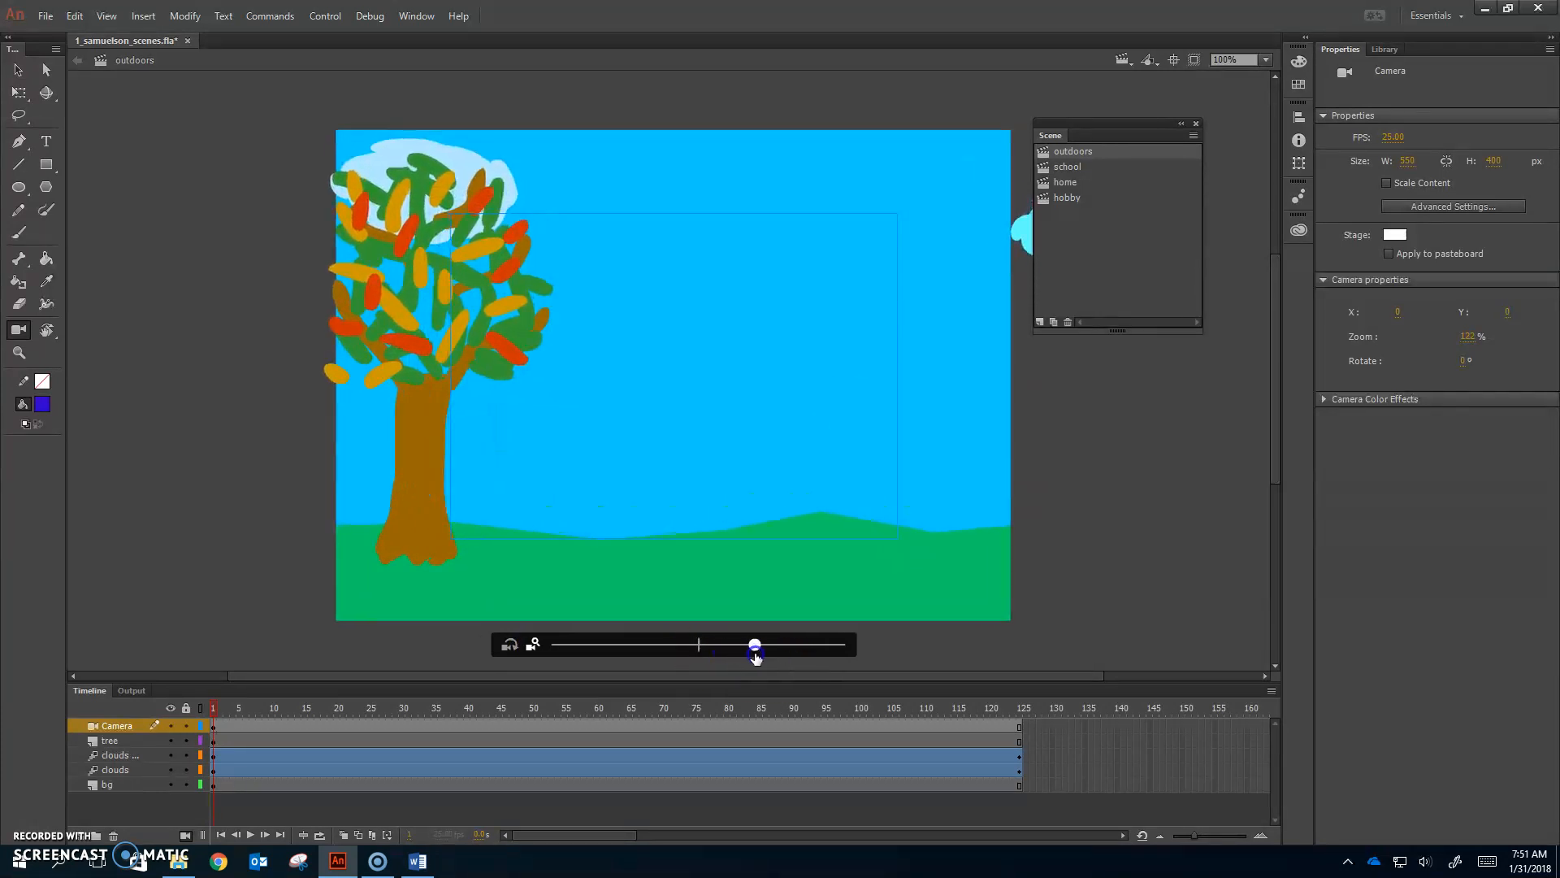
{"action": "left_click_drag", "start_coordinate": [547, 387], "coordinate": [450, 432]}
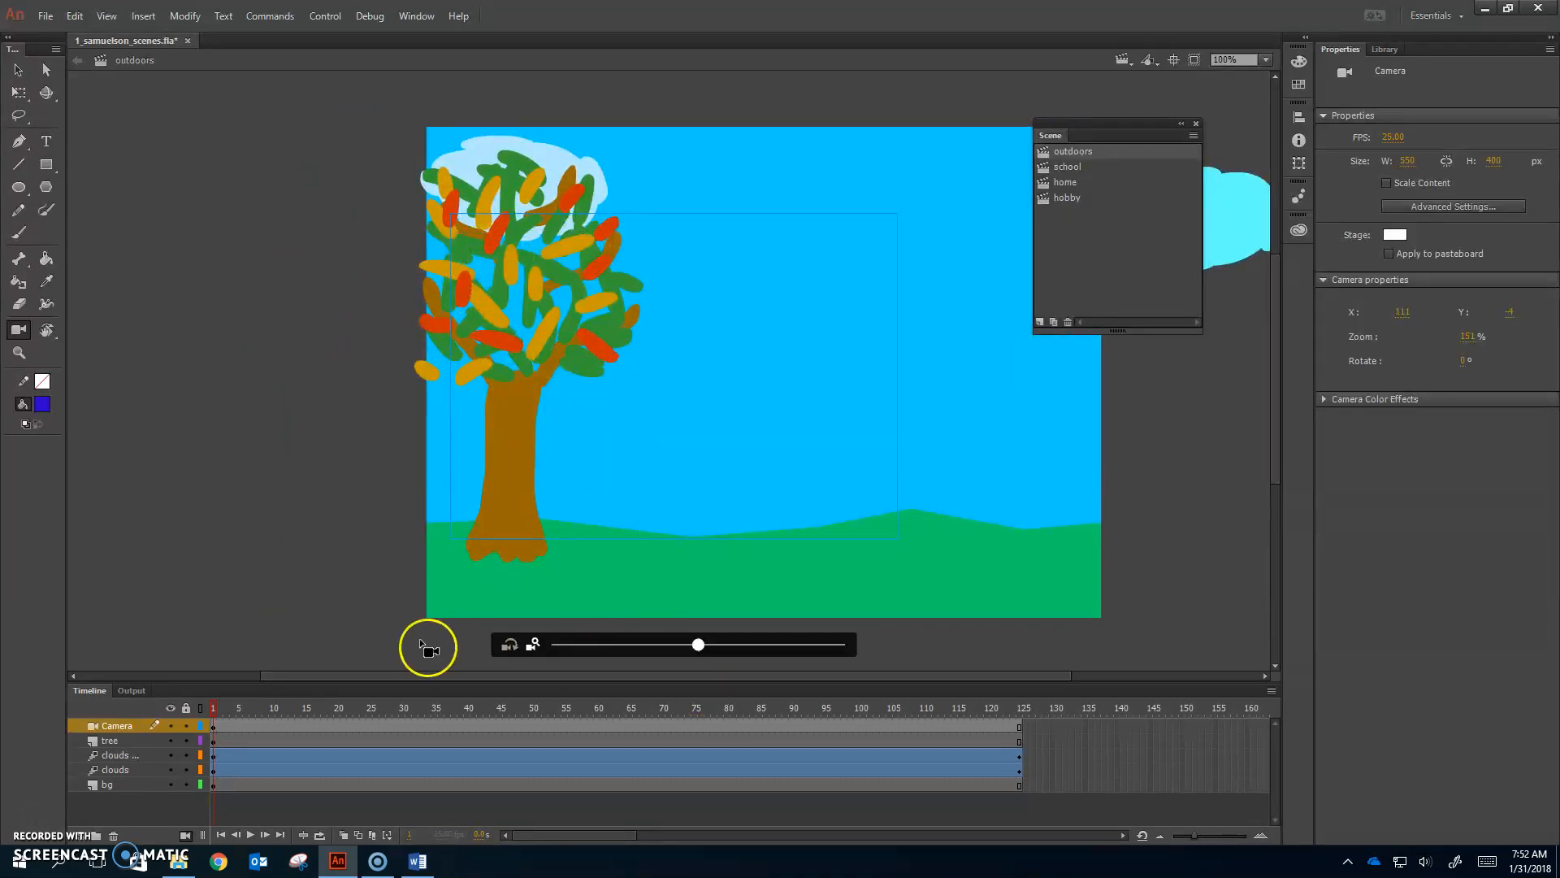
Step: At the frame-20 camera keyframe, zoom in slightly and reposition the view
{"action": "left_click", "coordinate": [339, 707]}
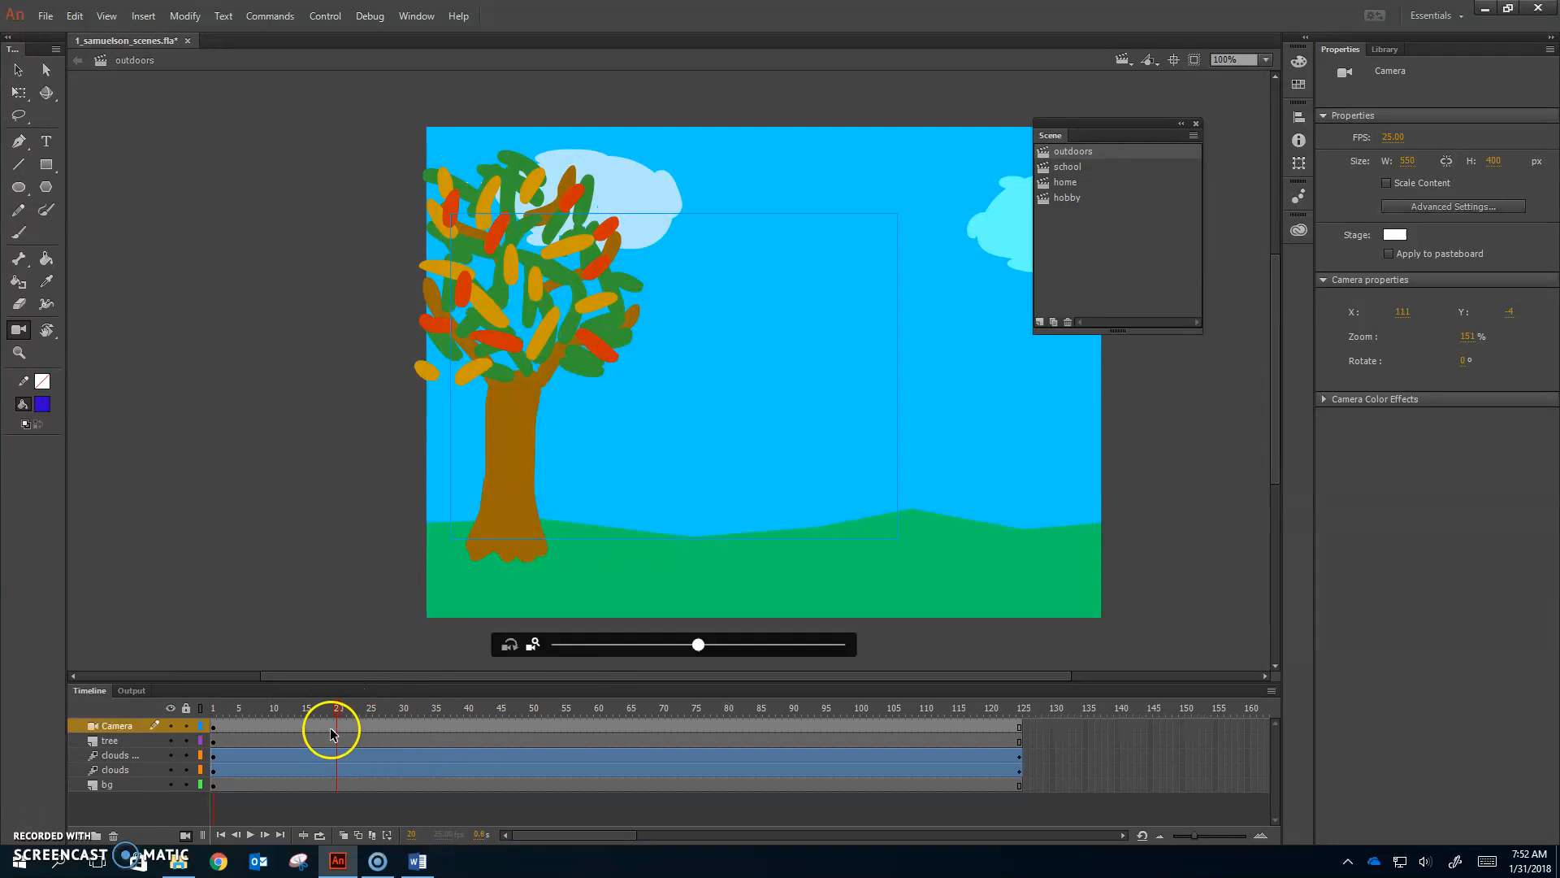
{"action": "left_click", "coordinate": [338, 728]}
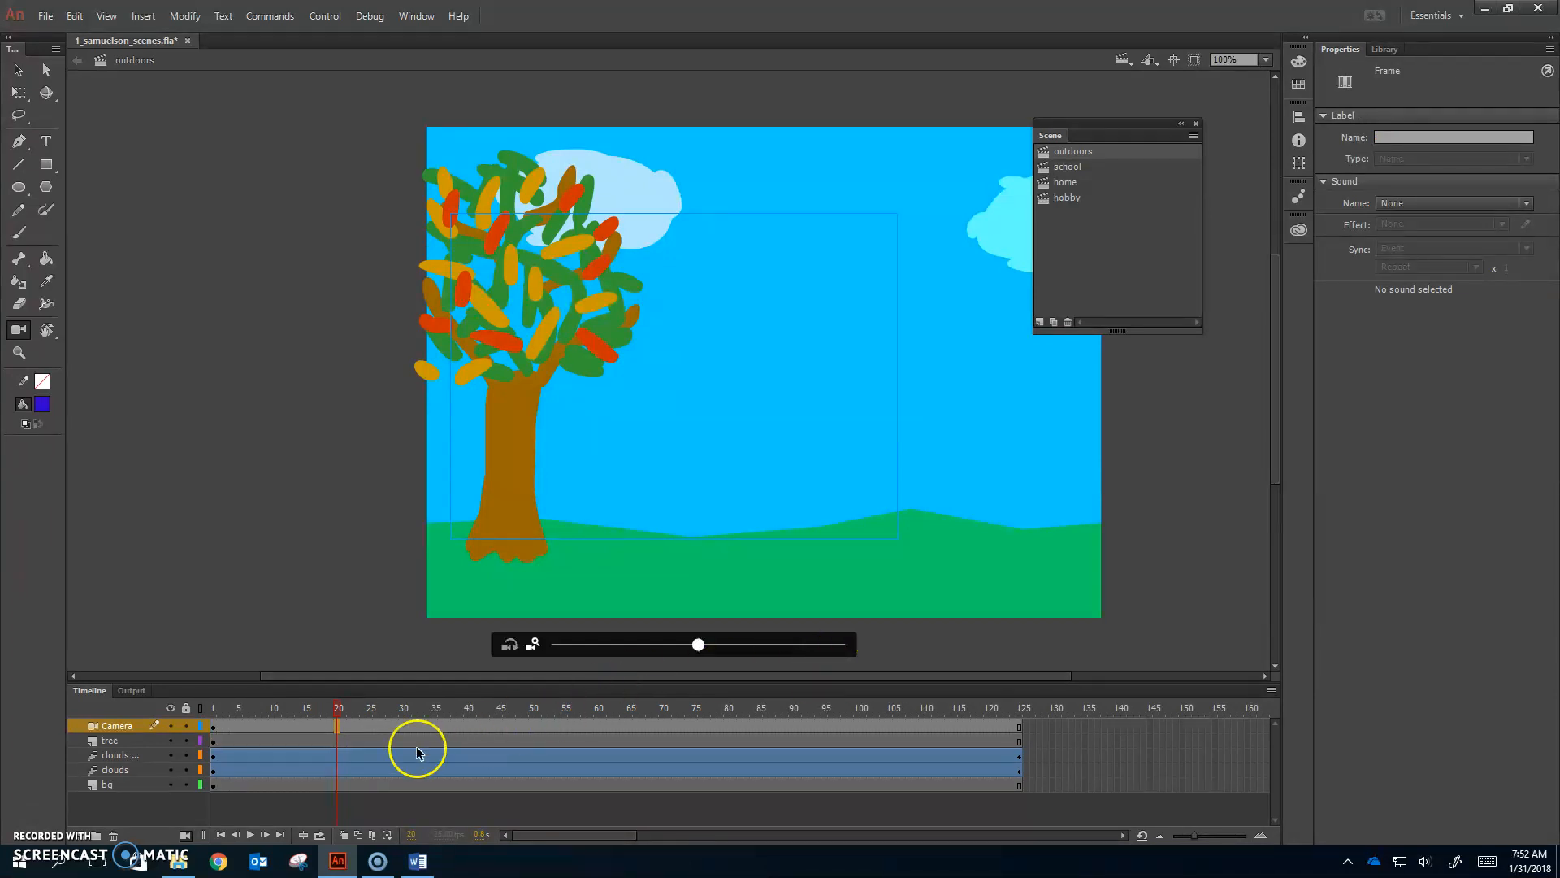
{"action": "left_click", "coordinate": [338, 726]}
{"action": "left_click_drag", "start_coordinate": [698, 644], "coordinate": [679, 648]}
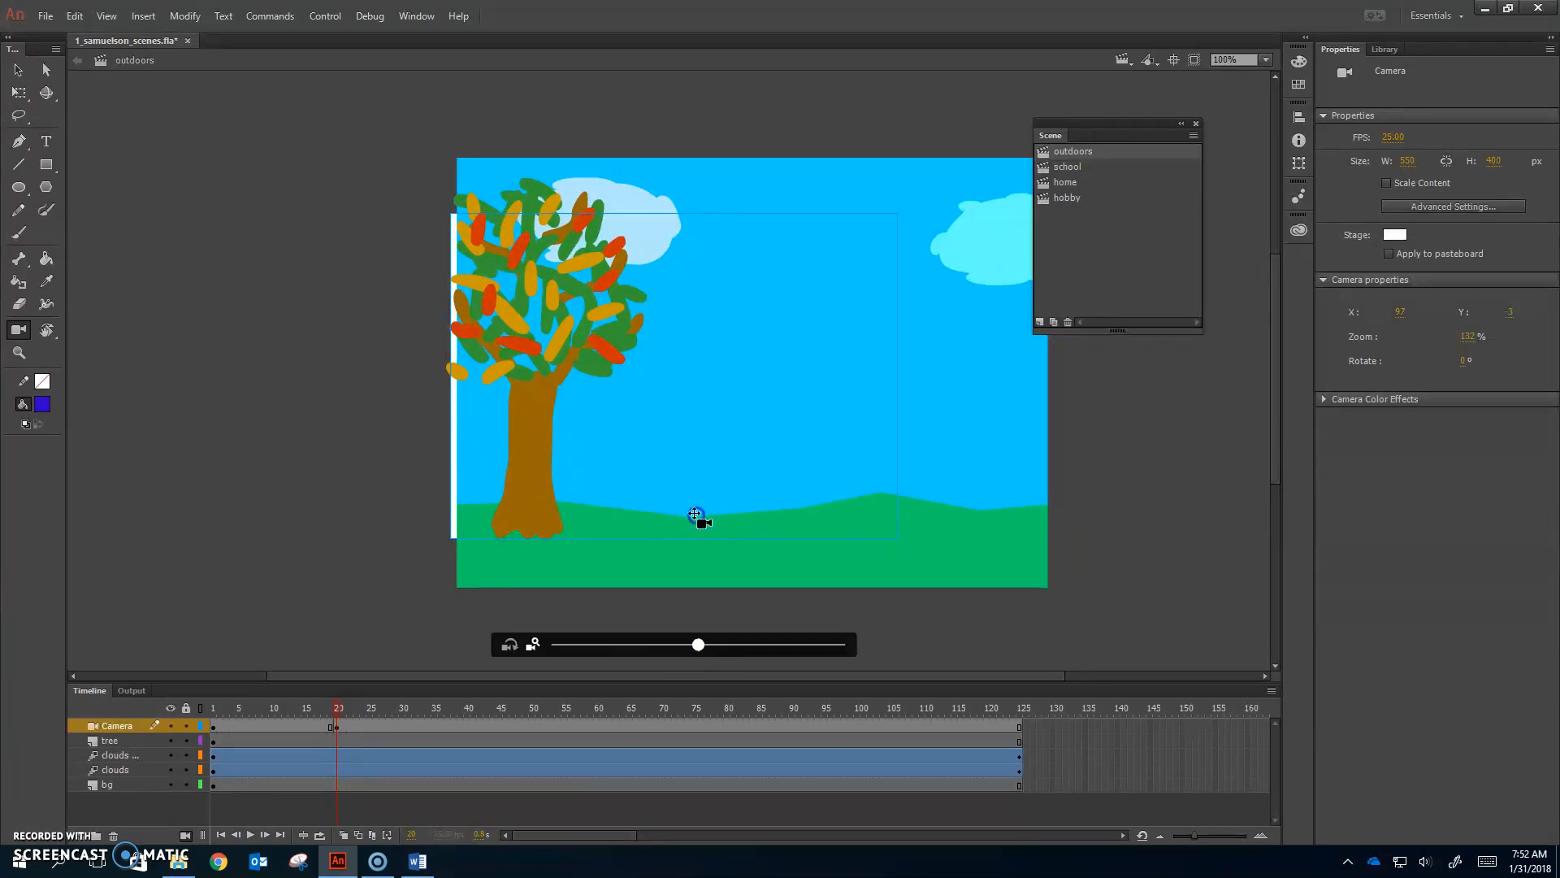
{"action": "left_click_drag", "start_coordinate": [694, 513], "coordinate": [702, 512]}
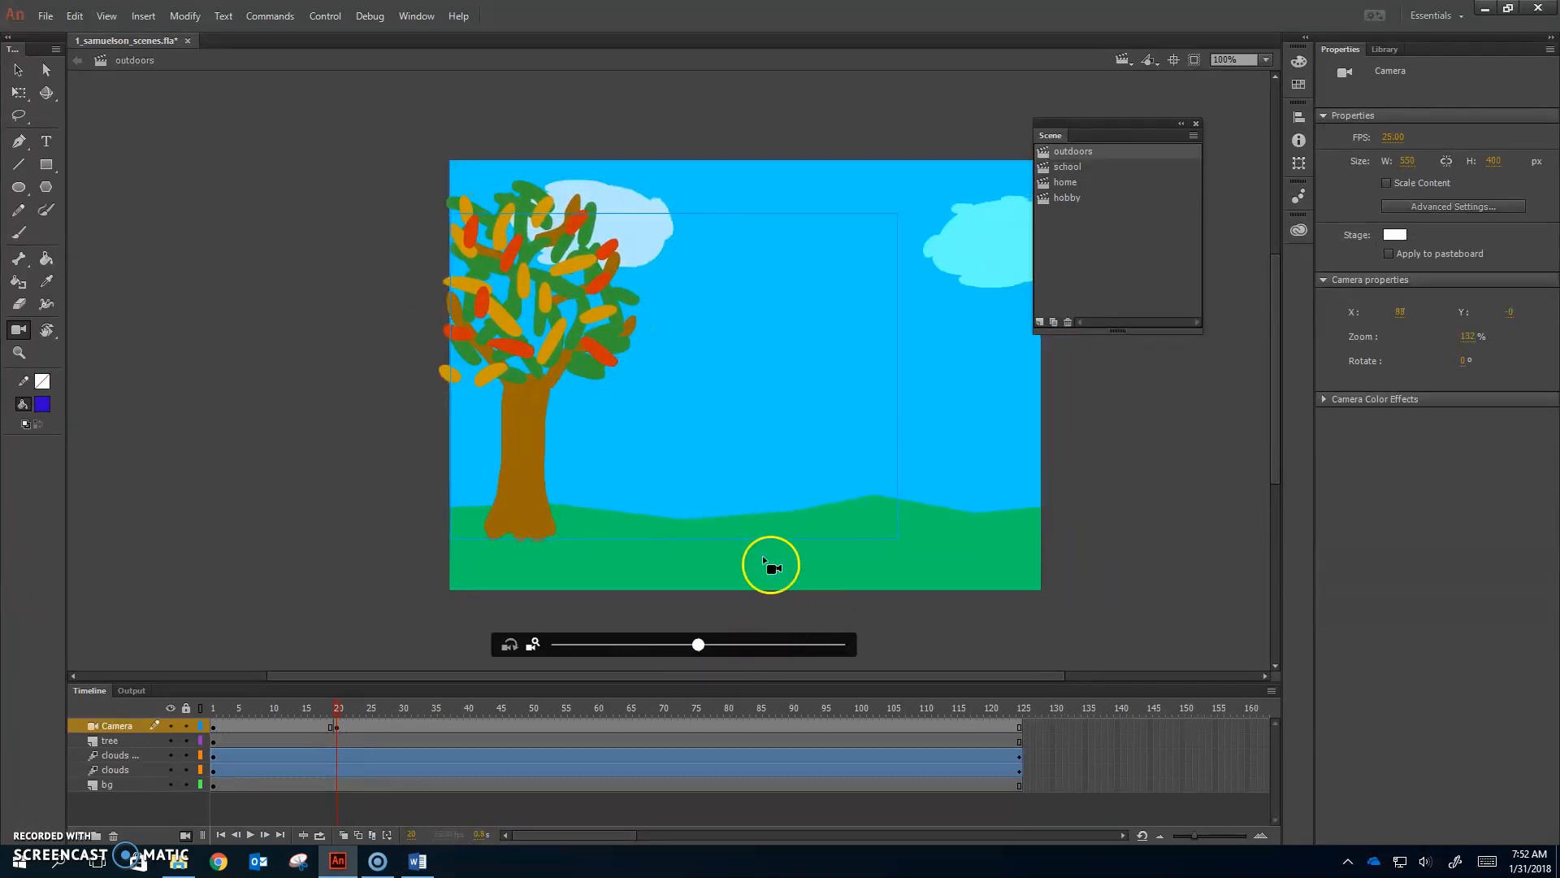
{"action": "left_click_drag", "start_coordinate": [698, 645], "coordinate": [686, 650]}
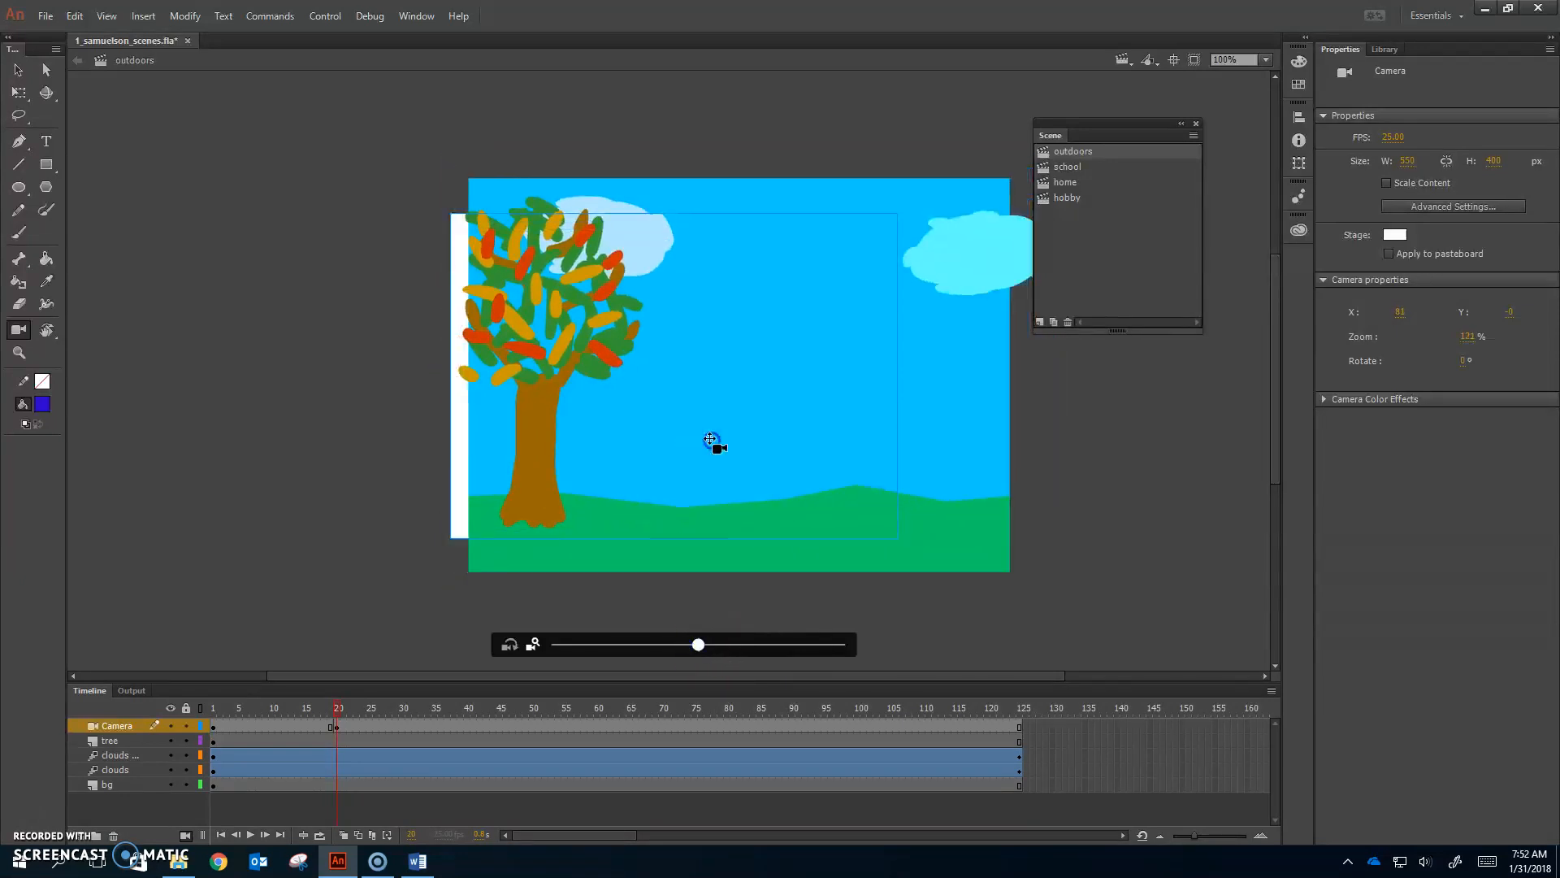
{"action": "mouse_move", "coordinate": [710, 439]}
{"action": "left_mouse_down"}
{"action": "mouse_move", "coordinate": [693, 446]}
{"action": "mouse_move", "coordinate": [728, 447]}
{"action": "left_mouse_up"}
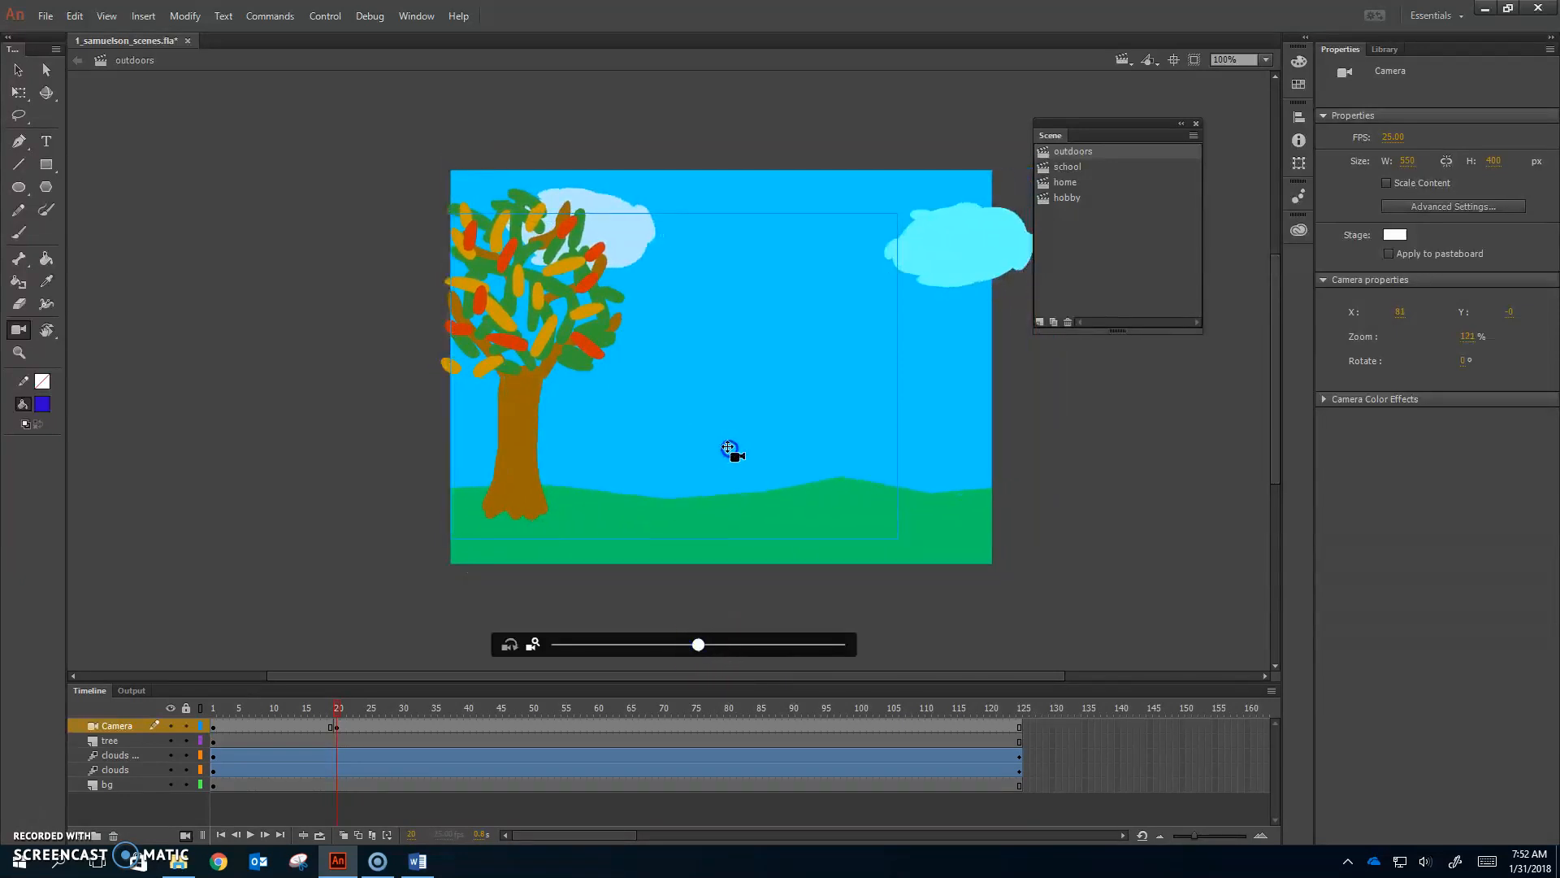
Step: Add a frame-40 camera keyframe tilted to -5° with a slight pan
{"action": "left_click", "coordinate": [469, 726]}
{"action": "key", "text": "F6"}
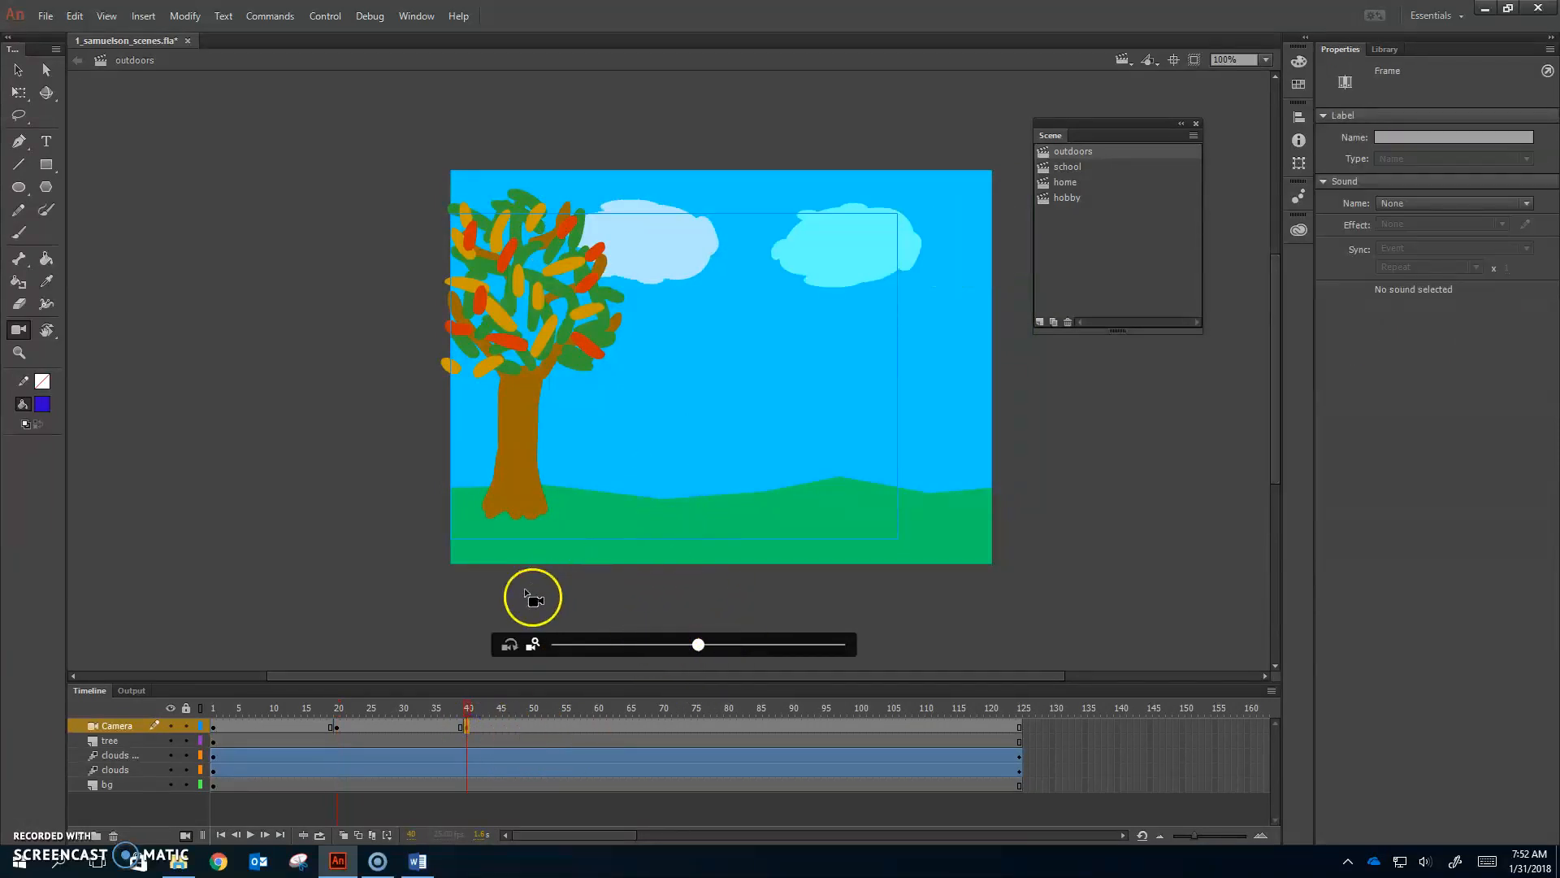
{"action": "left_click", "coordinate": [510, 646]}
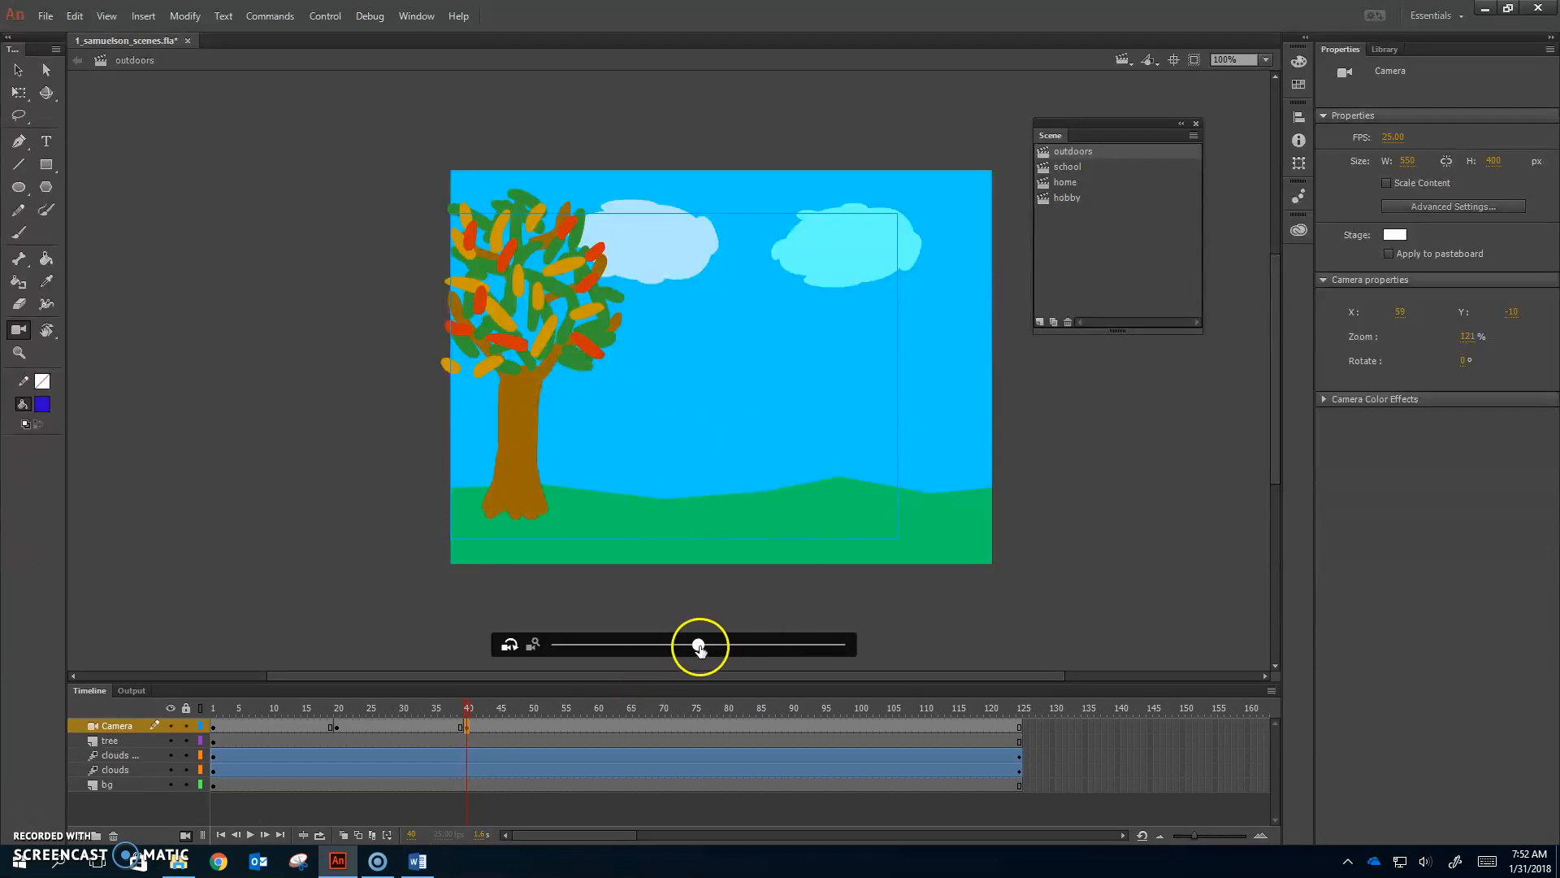
{"action": "left_click_drag", "start_coordinate": [699, 646], "coordinate": [724, 646]}
{"action": "mouse_move", "coordinate": [717, 491]}
{"action": "left_mouse_down"}
{"action": "mouse_move", "coordinate": [704, 491]}
{"action": "mouse_move", "coordinate": [724, 498]}
{"action": "left_mouse_up"}
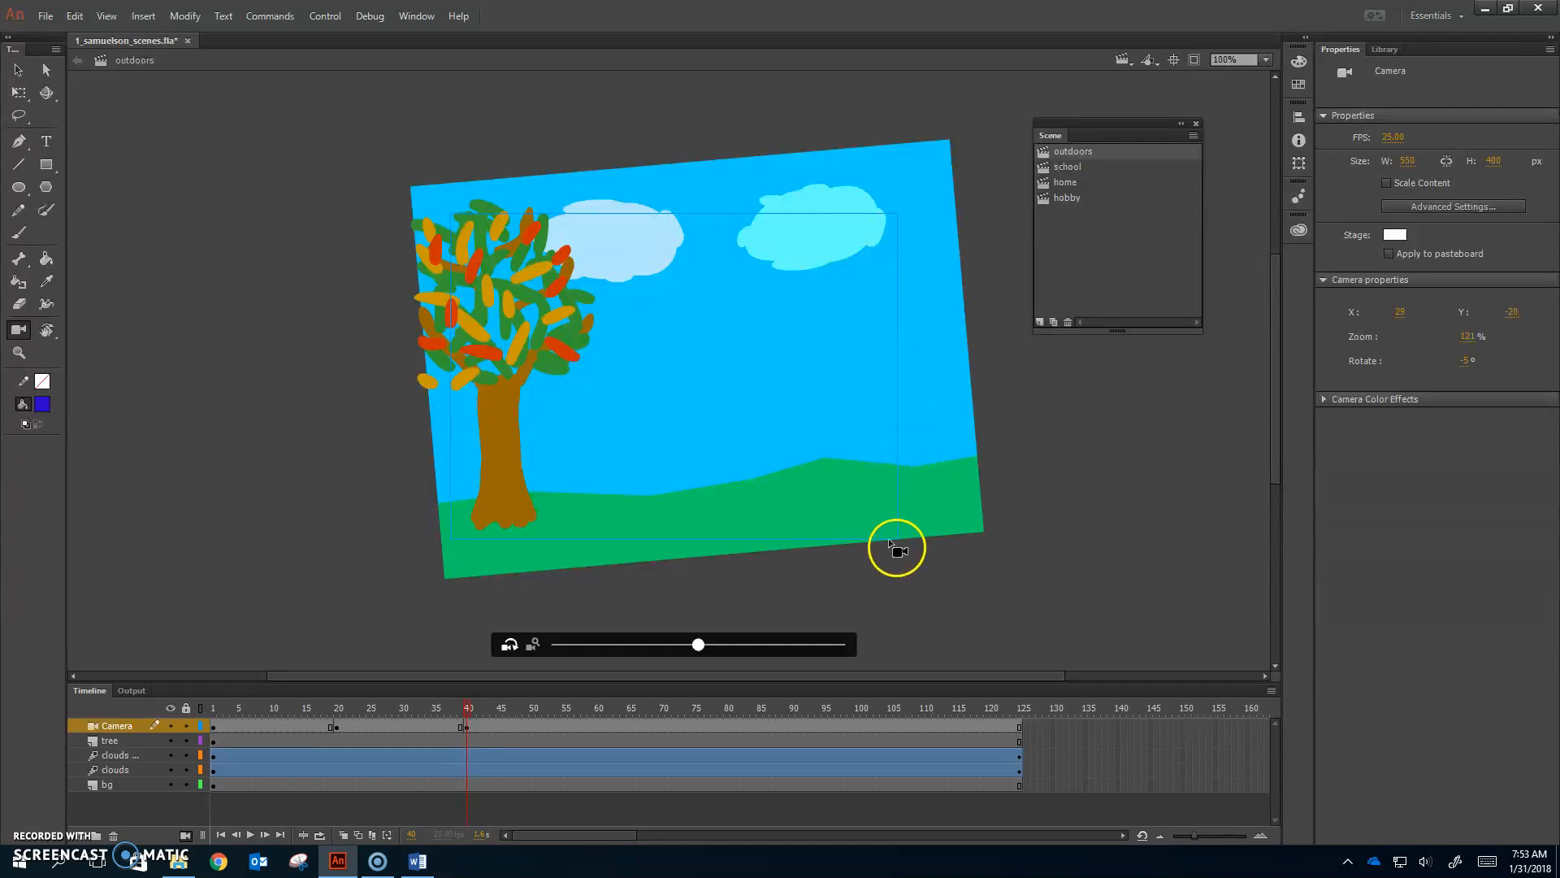
Step: Add a frame-51 camera keyframe tilted the other way and panned
{"action": "left_click_drag", "start_coordinate": [533, 713], "coordinate": [536, 711]}
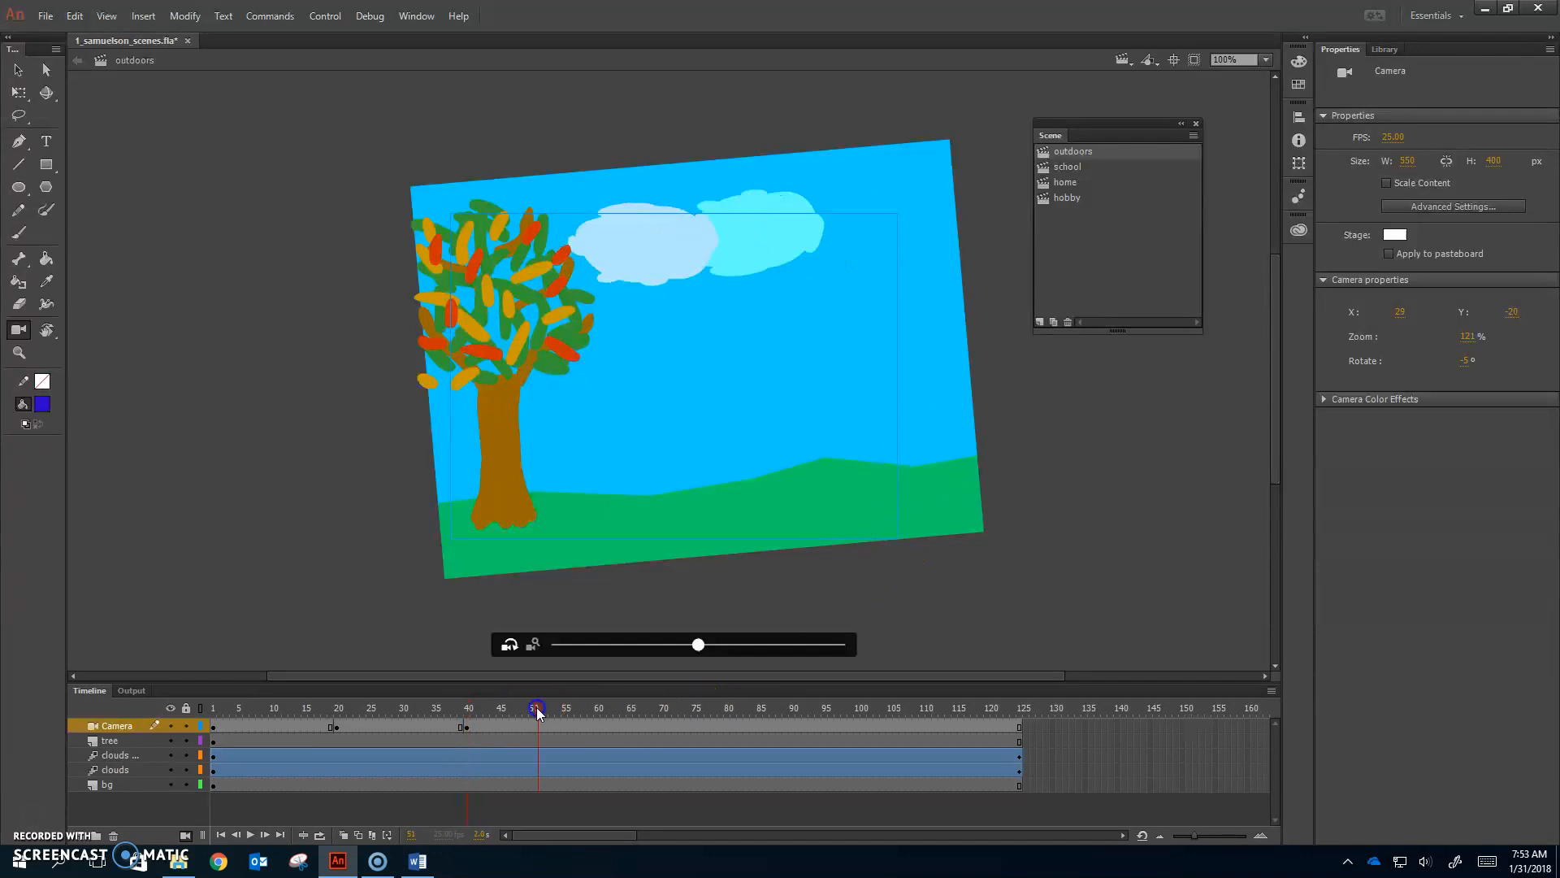
{"action": "left_click", "coordinate": [698, 647]}
{"action": "left_click_drag", "start_coordinate": [699, 650], "coordinate": [644, 657]}
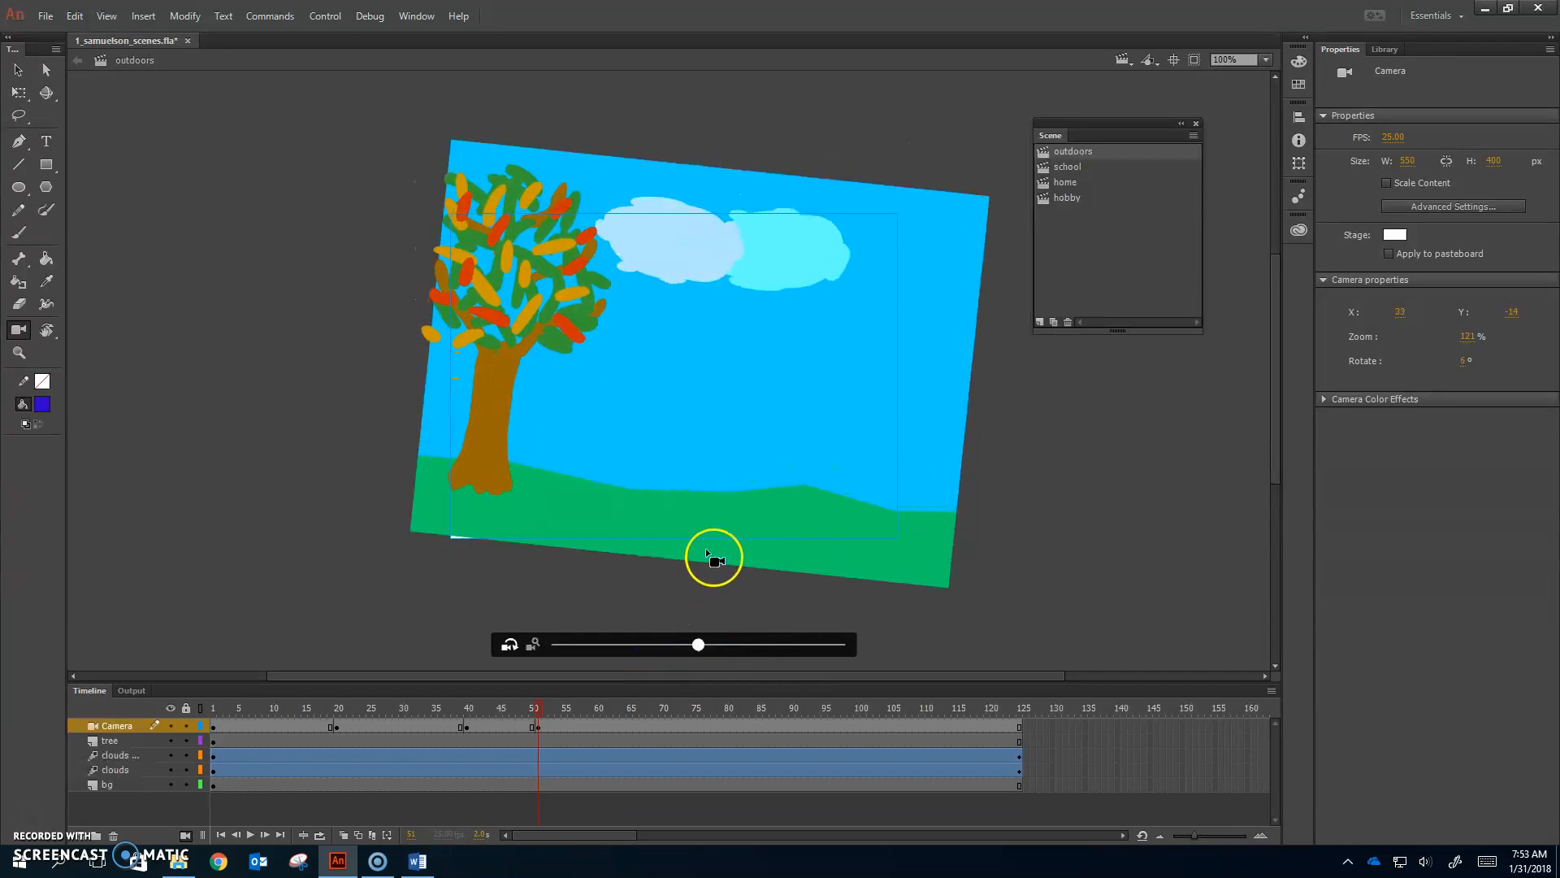
{"action": "left_click_drag", "start_coordinate": [709, 479], "coordinate": [716, 473]}
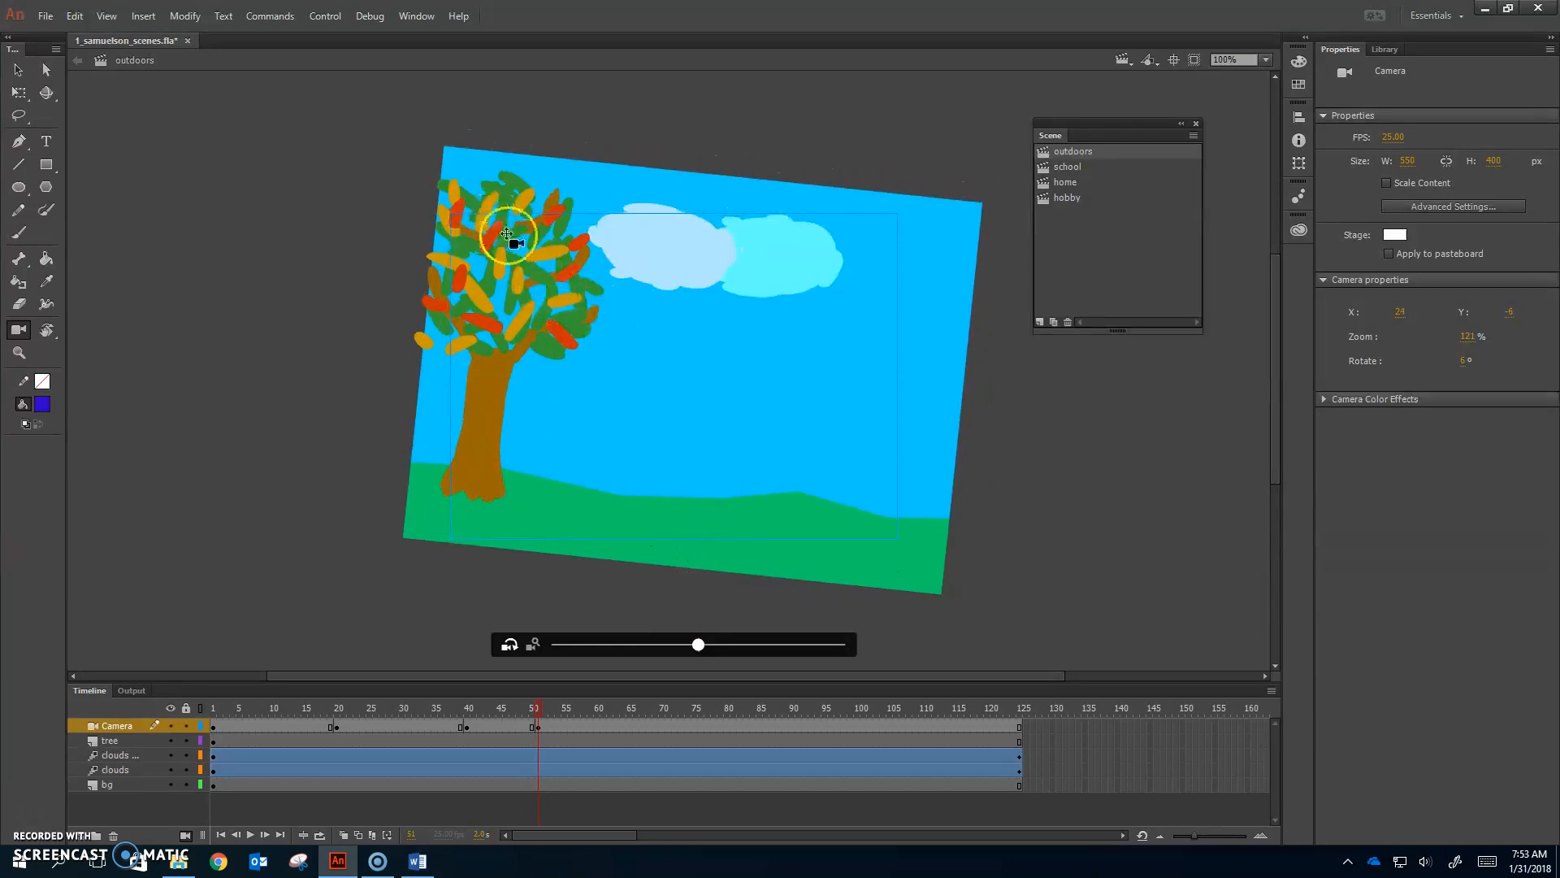
Step: Add a frame-60 camera keyframe at 121% zoom, -7° rotation, X 22, Y -11
{"action": "left_click", "coordinate": [602, 725]}
{"action": "left_click", "coordinate": [603, 710]}
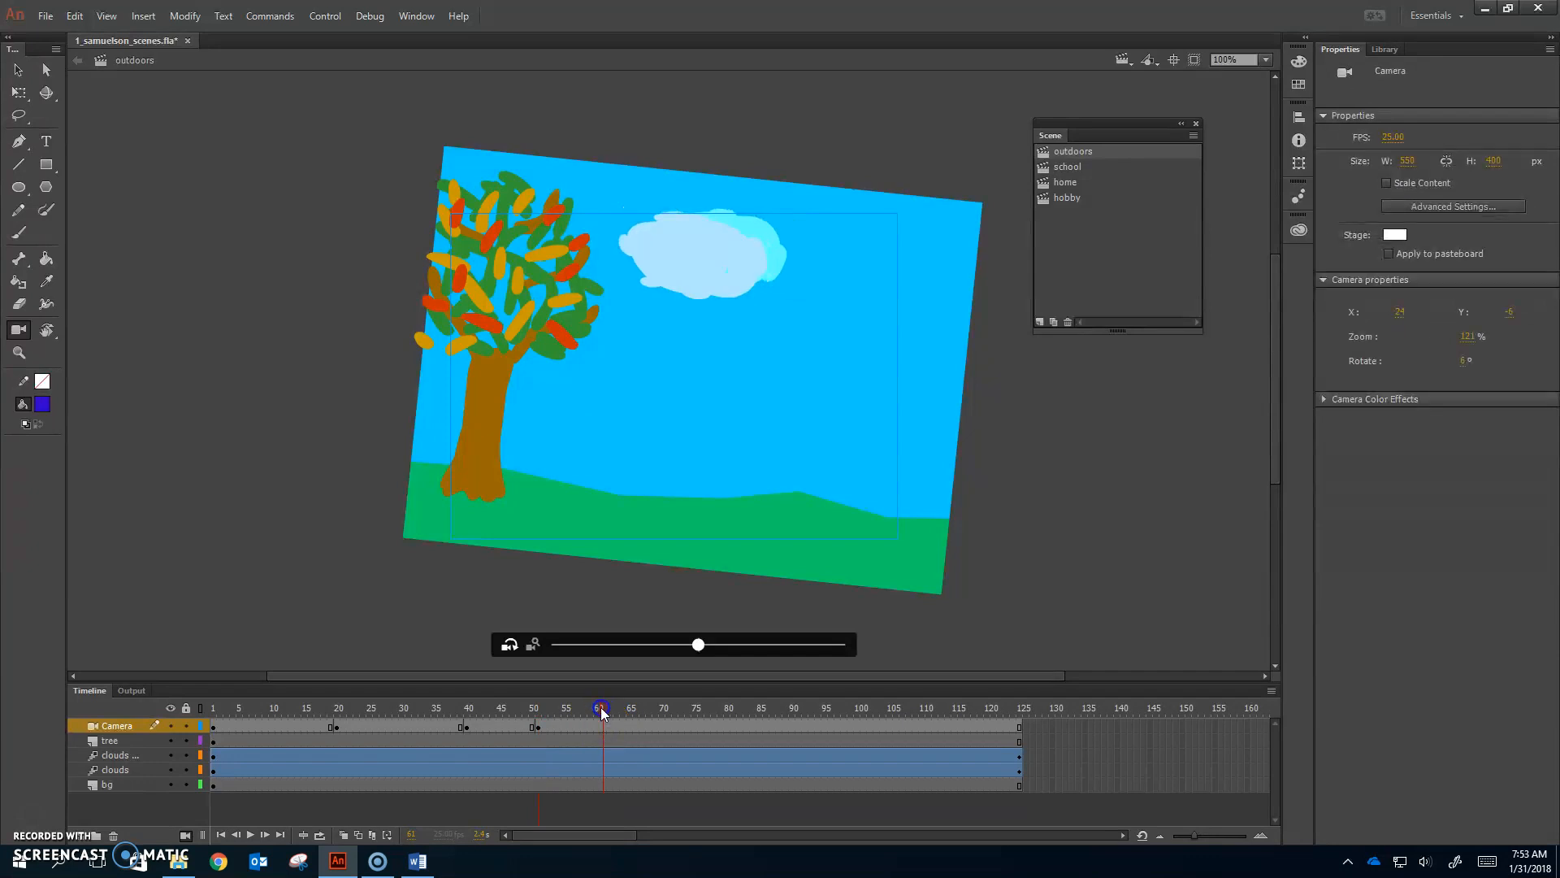
{"action": "key", "text": "F6"}
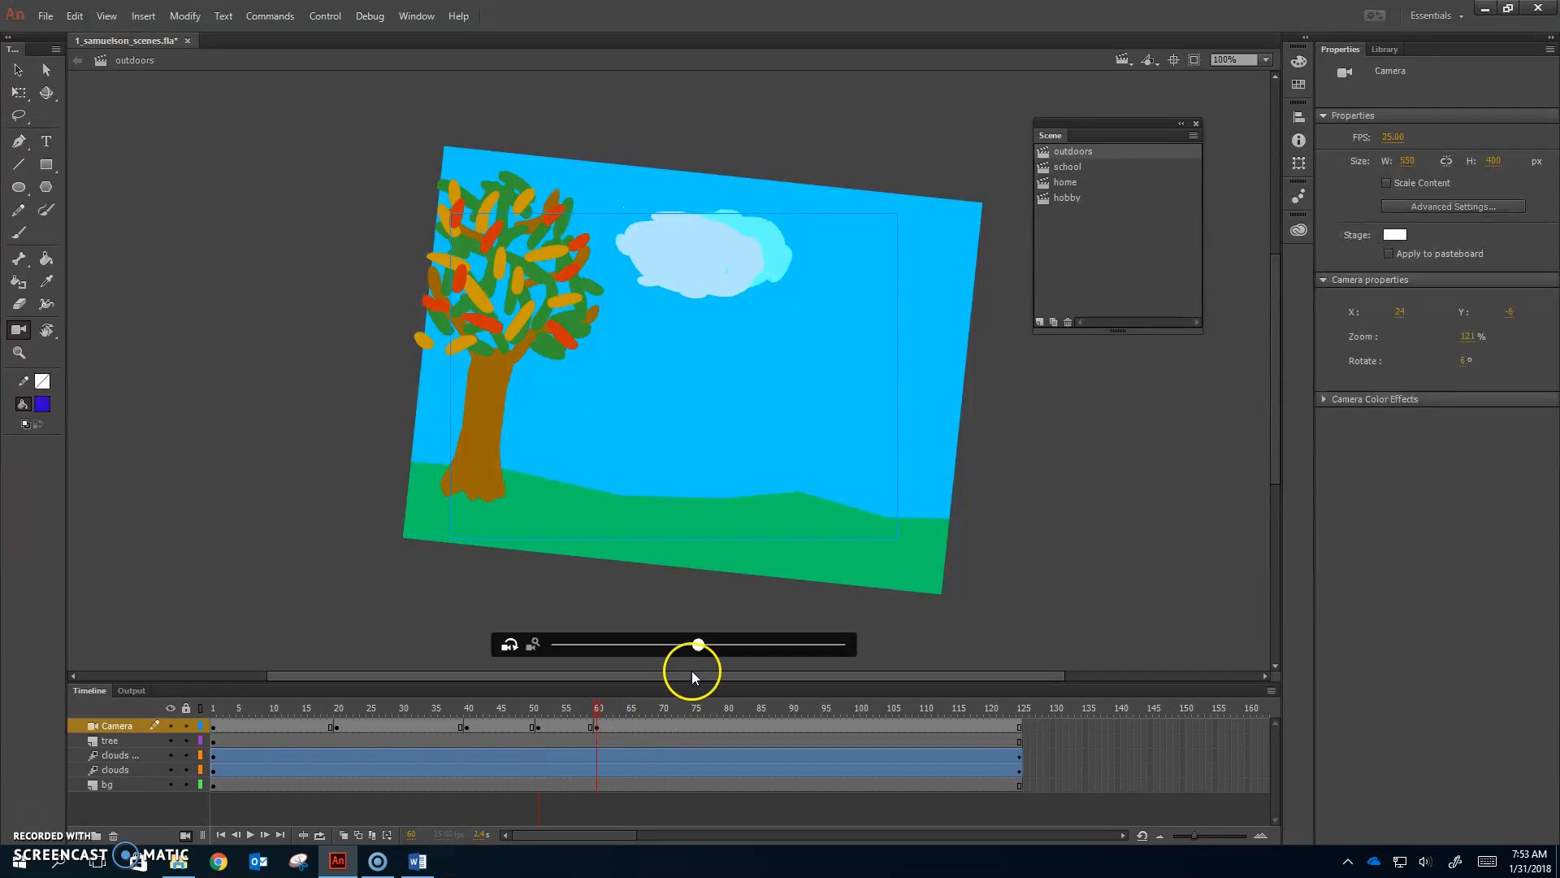
{"action": "left_click_drag", "start_coordinate": [698, 644], "coordinate": [764, 630]}
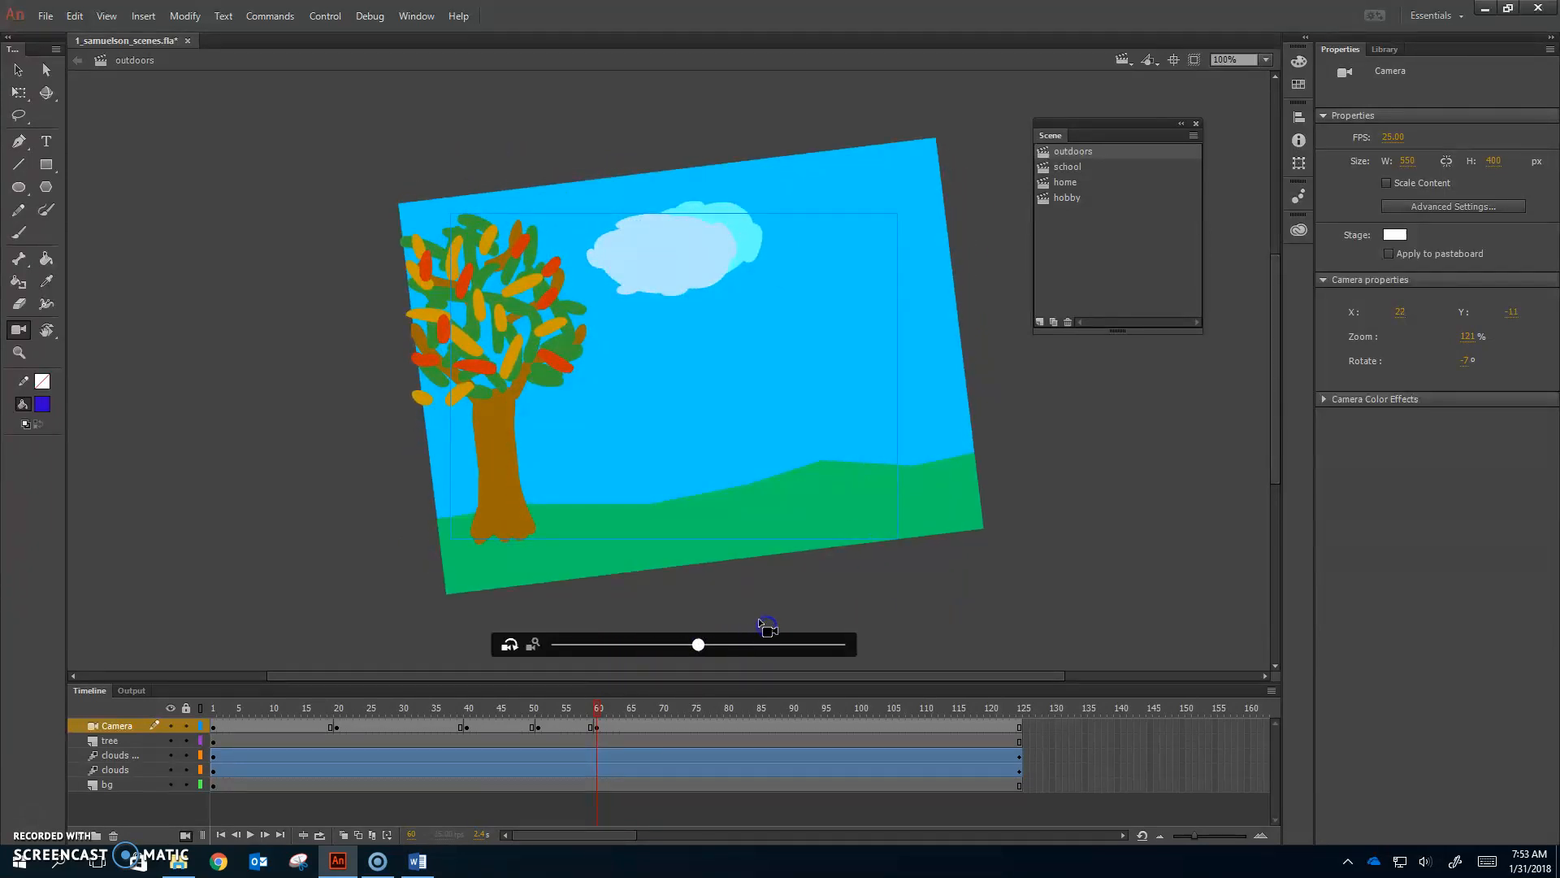
{"action": "left_click", "coordinate": [665, 726]}
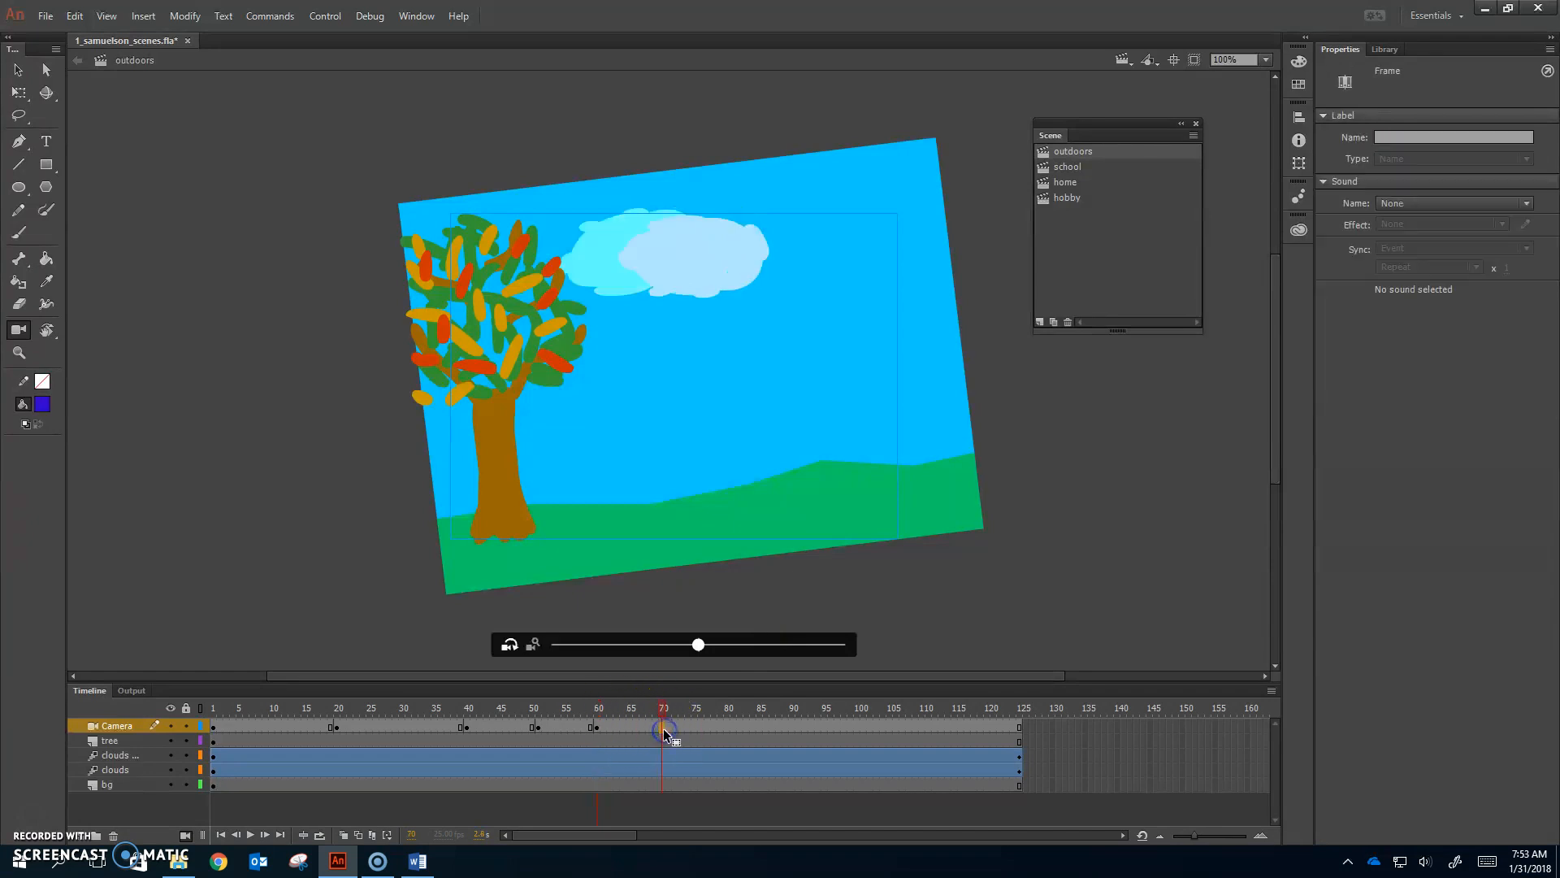
Step: Tilt the camera back at frame 70 and add a frame-80 keyframe tilted to 7°
{"action": "left_click_drag", "start_coordinate": [698, 645], "coordinate": [631, 650]}
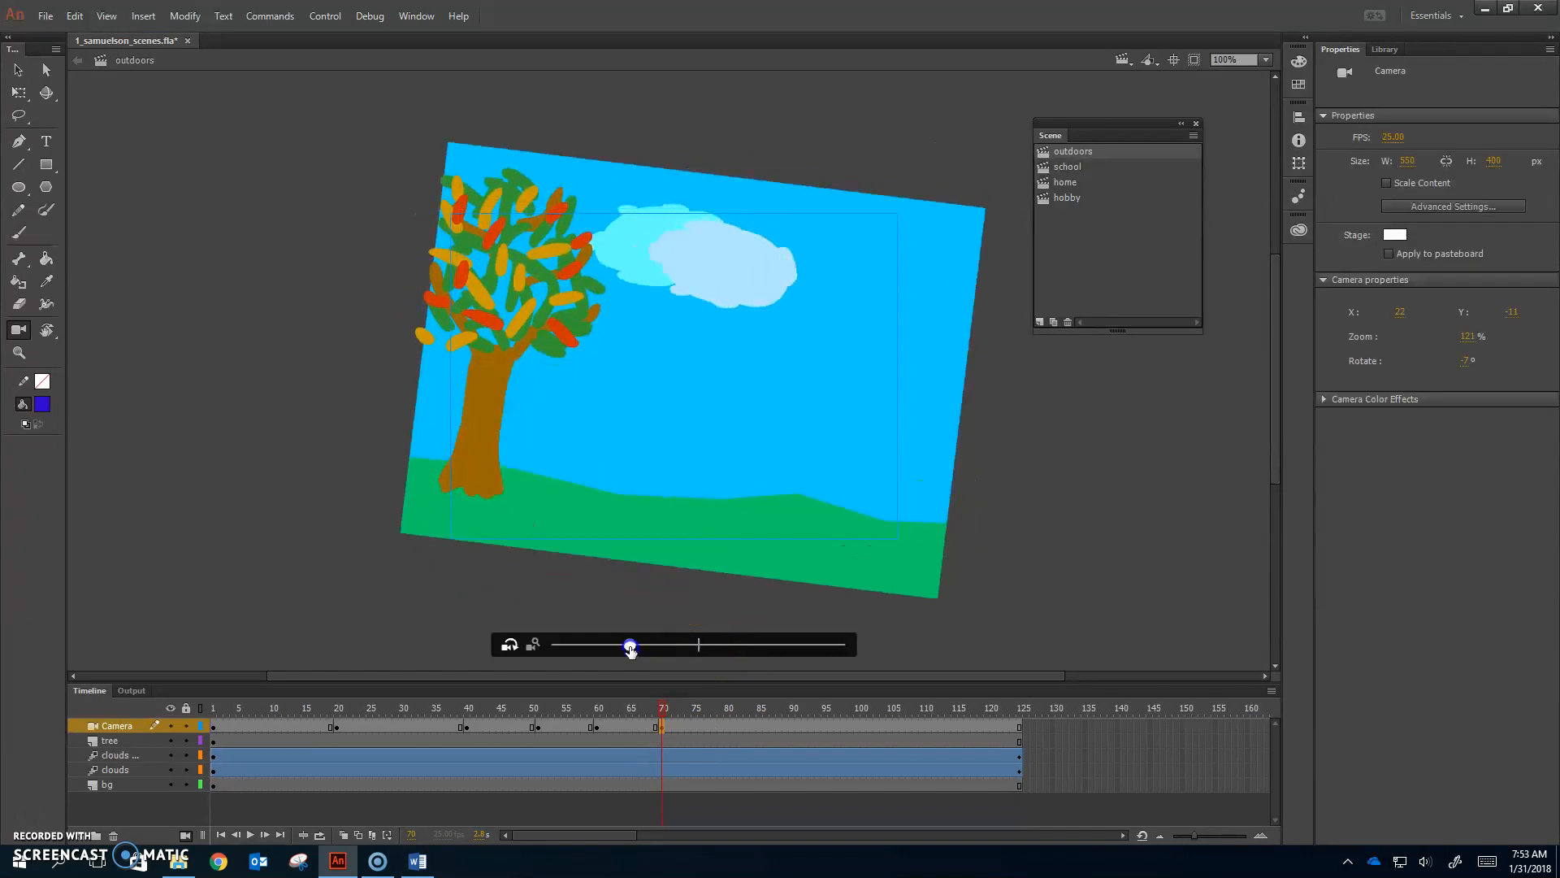
{"action": "left_click", "coordinate": [728, 726]}
{"action": "key", "text": "F6"}
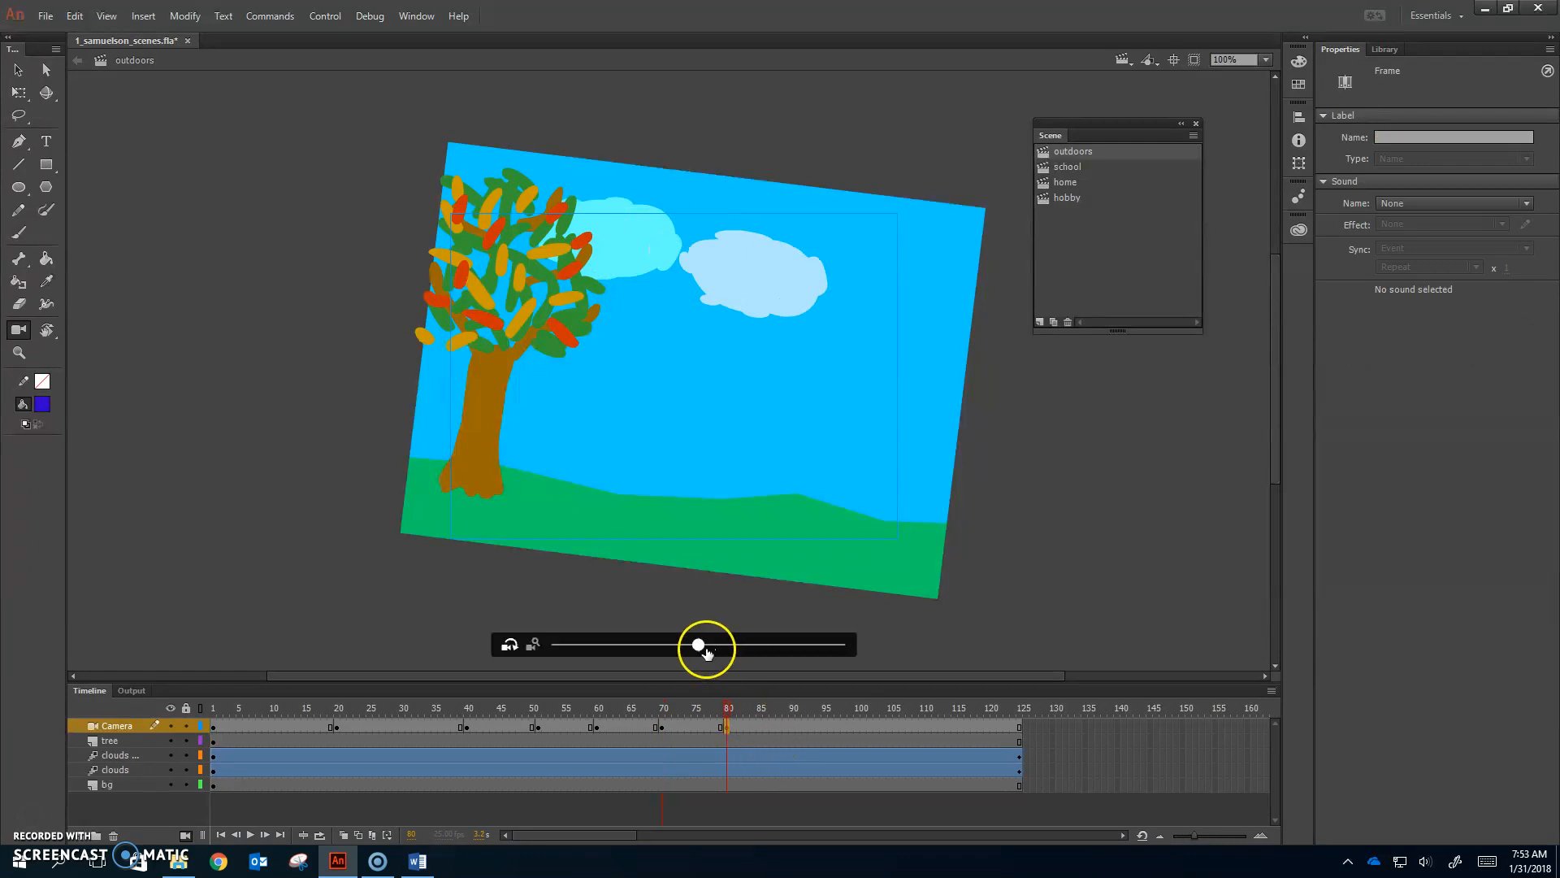
{"action": "left_click_drag", "start_coordinate": [697, 646], "coordinate": [734, 621]}
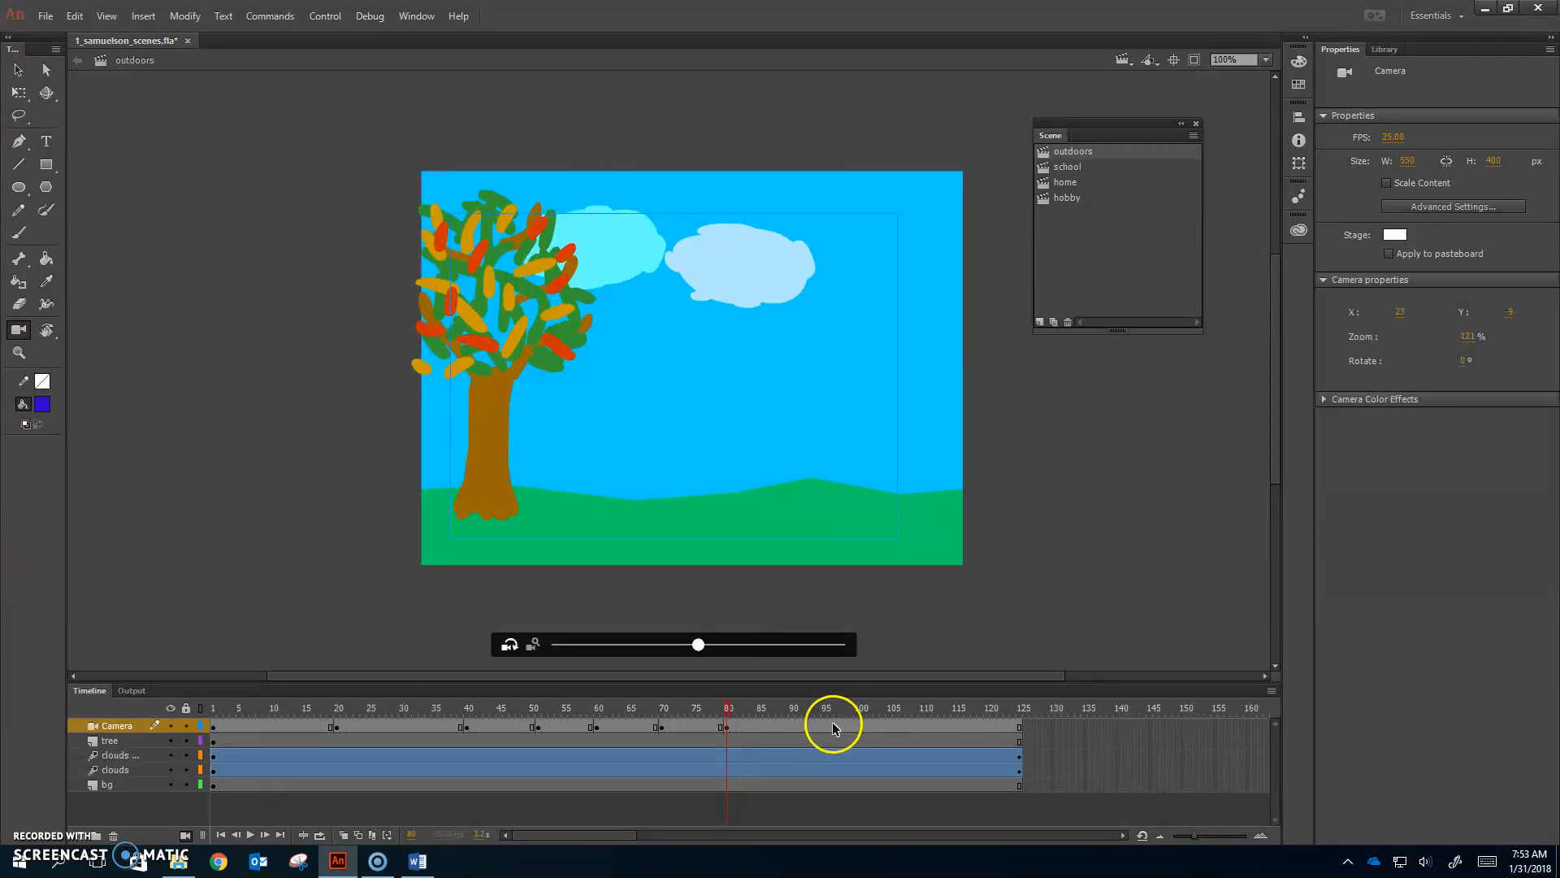
Step: At frame 90, straighten the camera to 0° rotation and zoom out slightly
{"action": "left_click", "coordinate": [795, 727]}
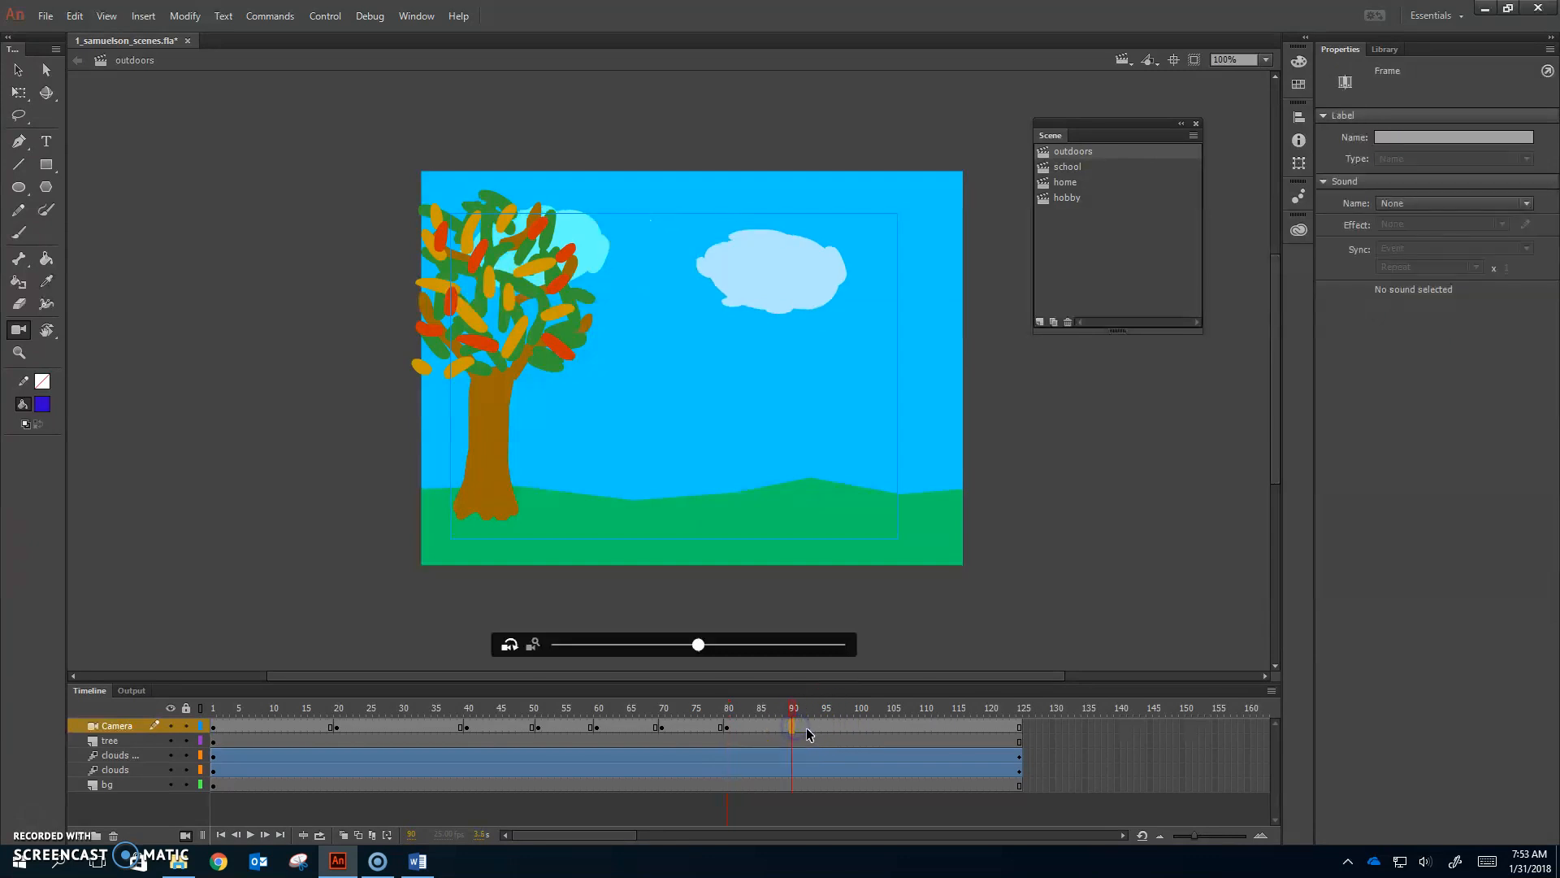
{"action": "mouse_move", "coordinate": [699, 644]}
{"action": "left_mouse_down"}
{"action": "mouse_move", "coordinate": [721, 648]}
{"action": "mouse_move", "coordinate": [702, 652]}
{"action": "left_mouse_up"}
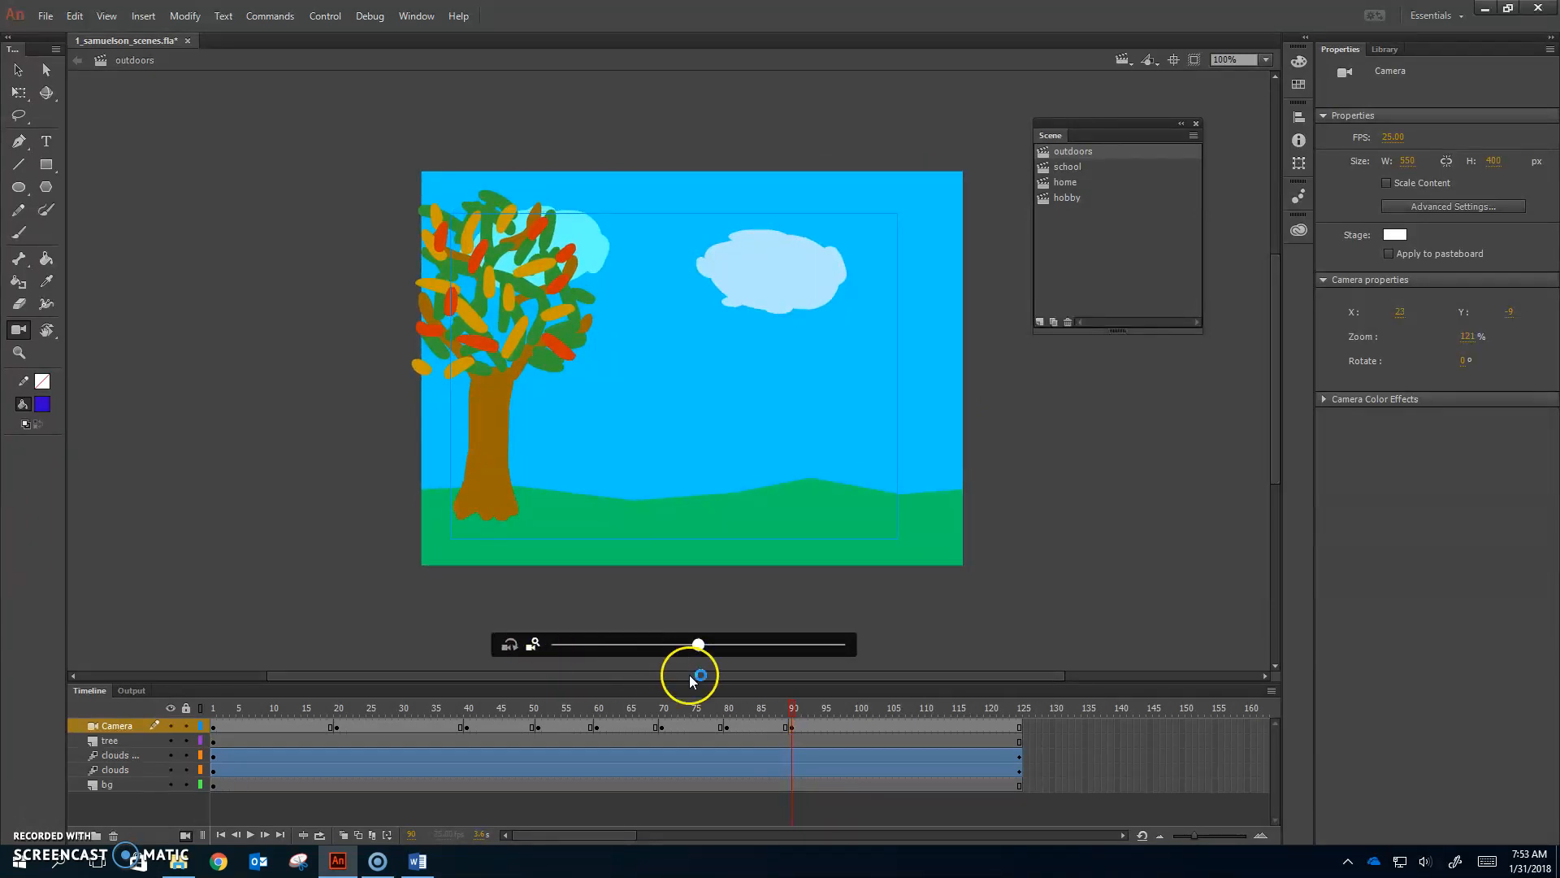
{"action": "left_click_drag", "start_coordinate": [695, 645], "coordinate": [687, 646]}
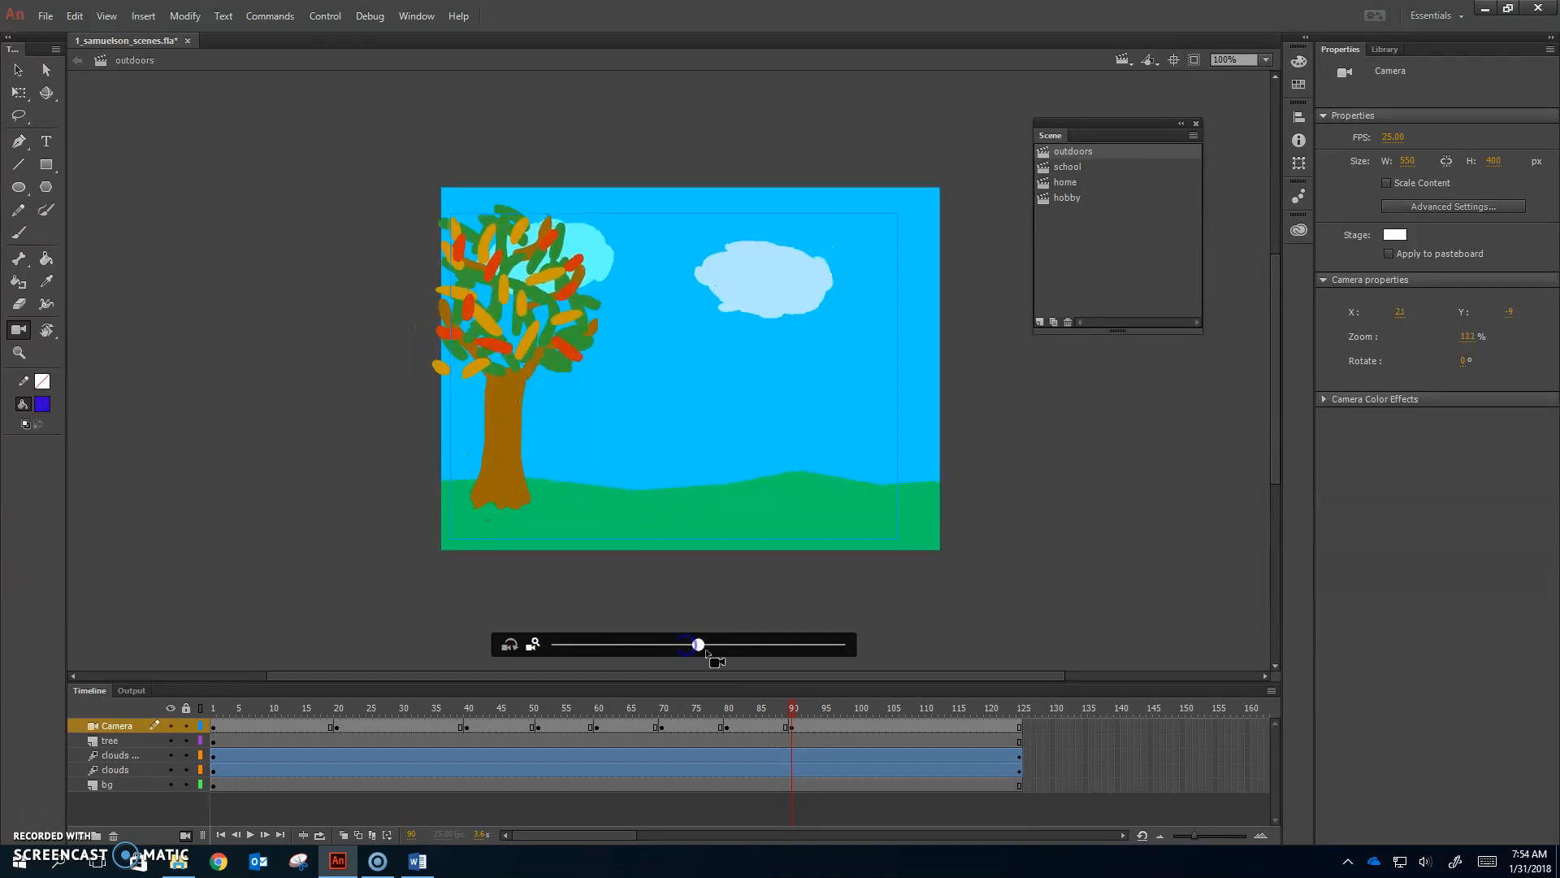
Step: At frame 101, zoom the camera out a little and pan the scene left
{"action": "left_click", "coordinate": [863, 725]}
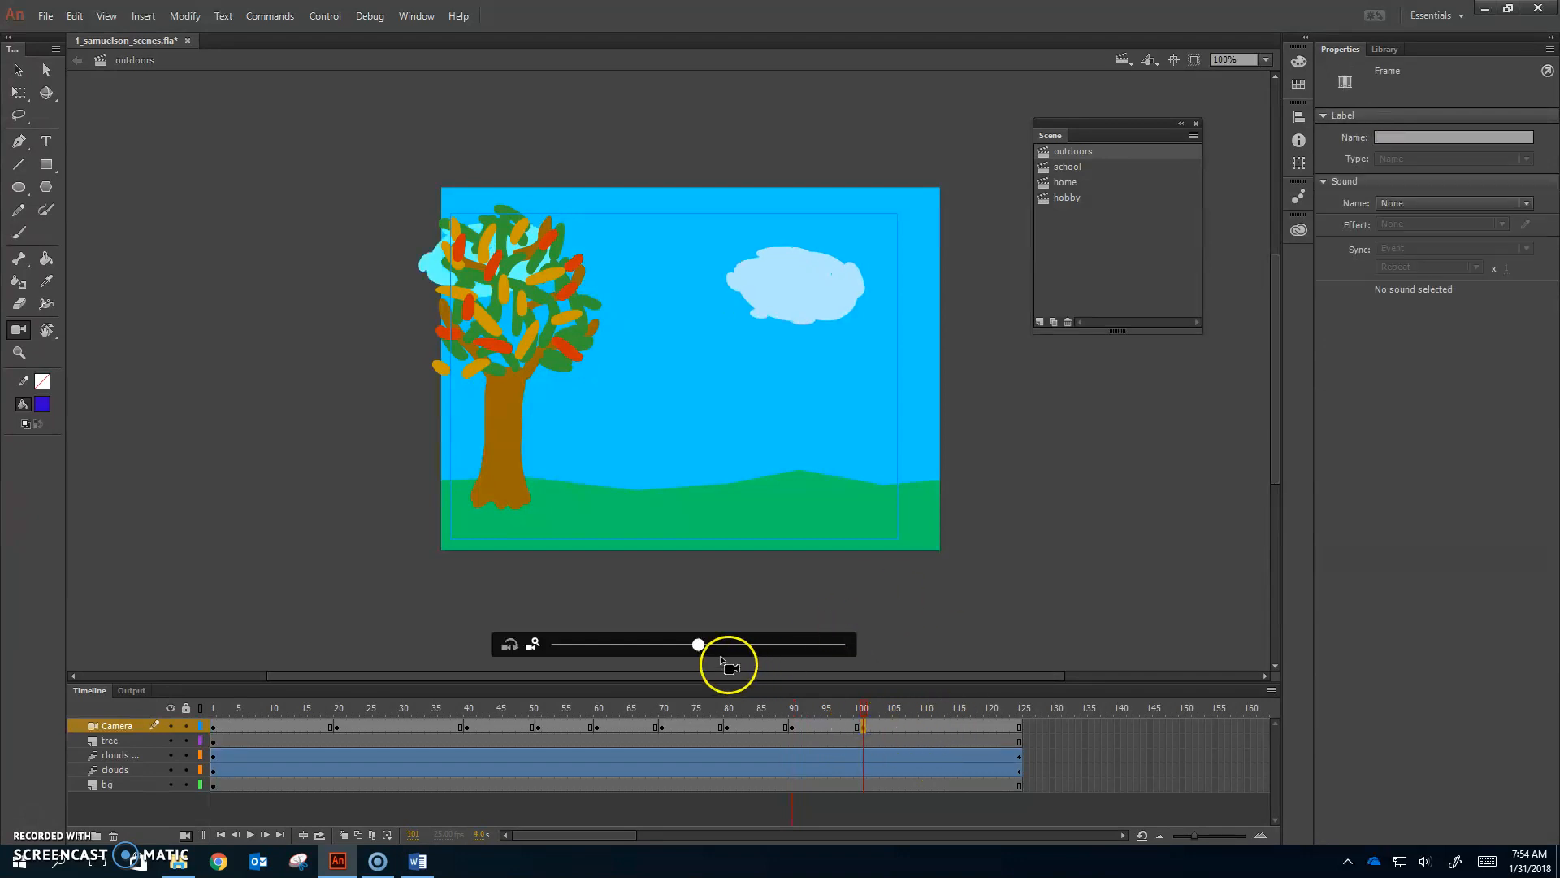
{"action": "left_click_drag", "start_coordinate": [698, 644], "coordinate": [688, 648]}
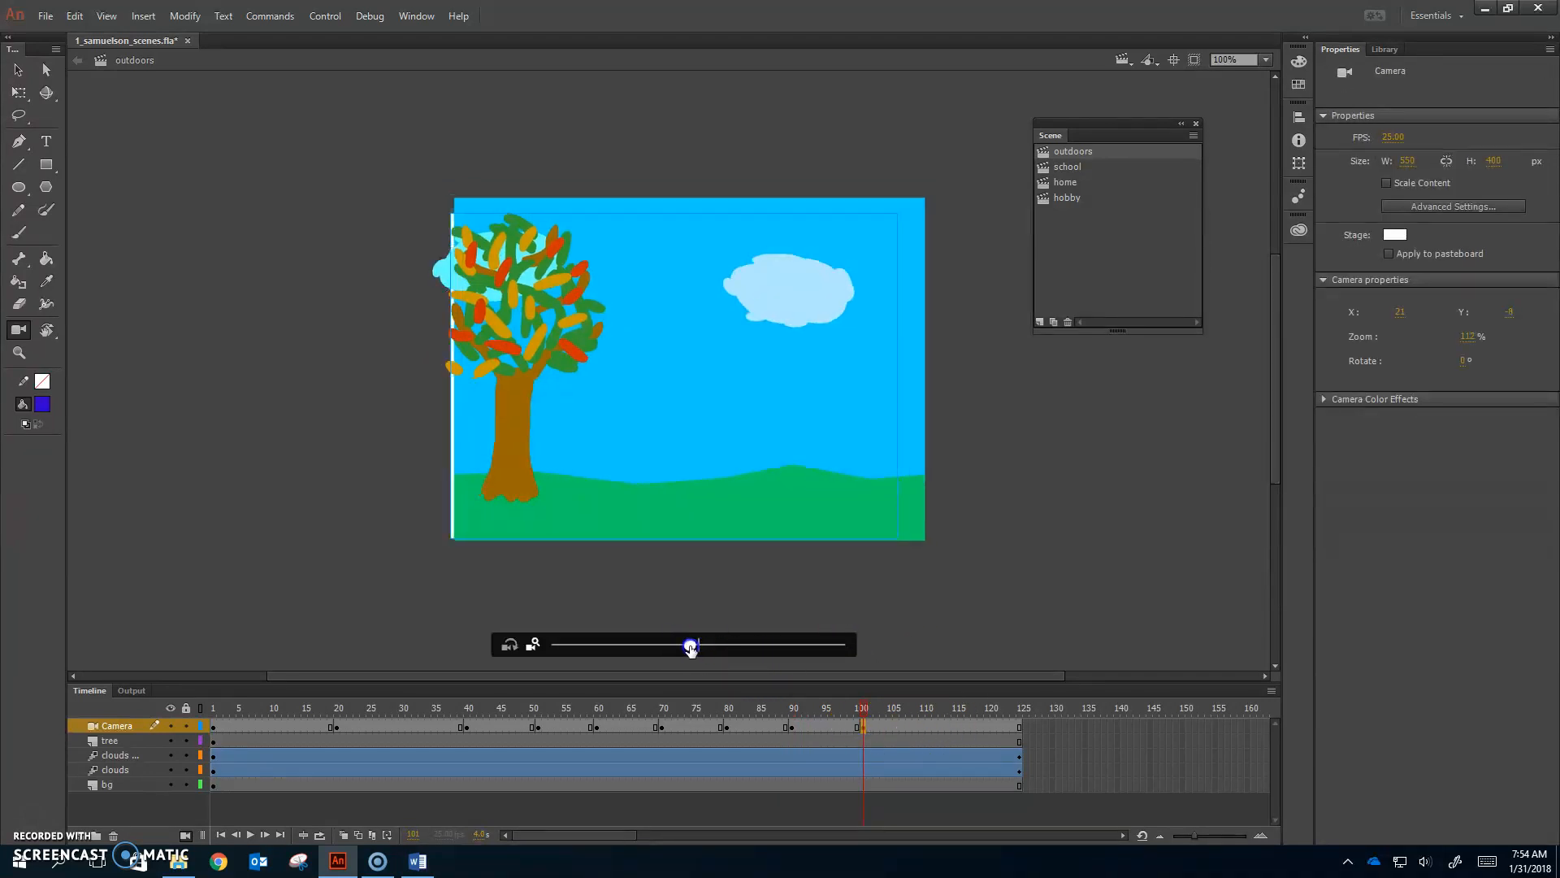
{"action": "left_click_drag", "start_coordinate": [697, 508], "coordinate": [703, 508]}
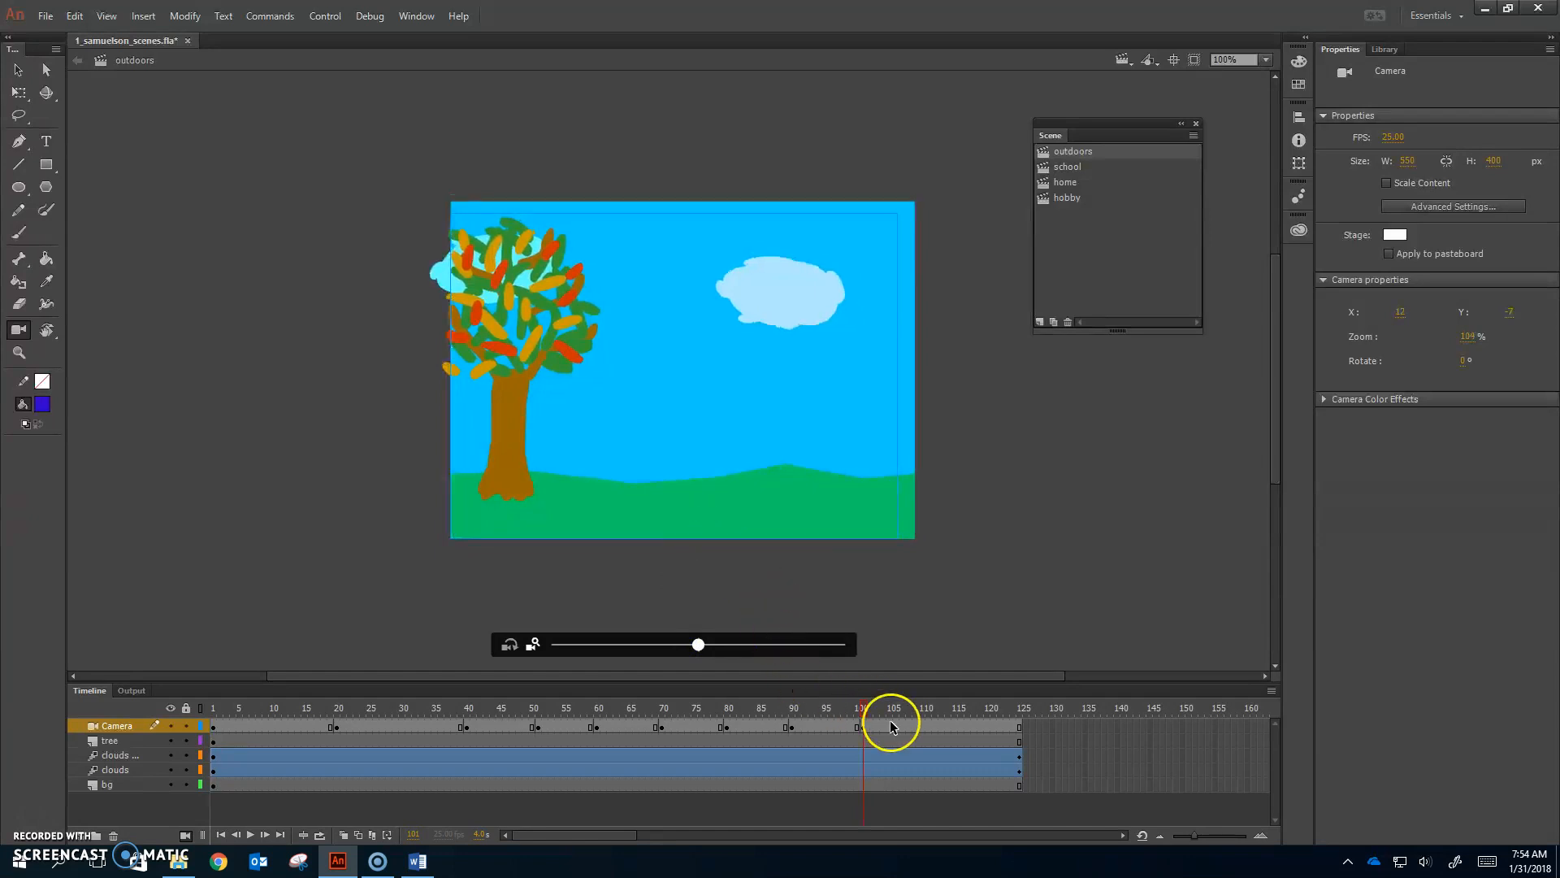
Step: At frame 110, return the camera to 101% zoom with a slight pan, then play from frame 1
{"action": "left_click", "coordinate": [928, 726]}
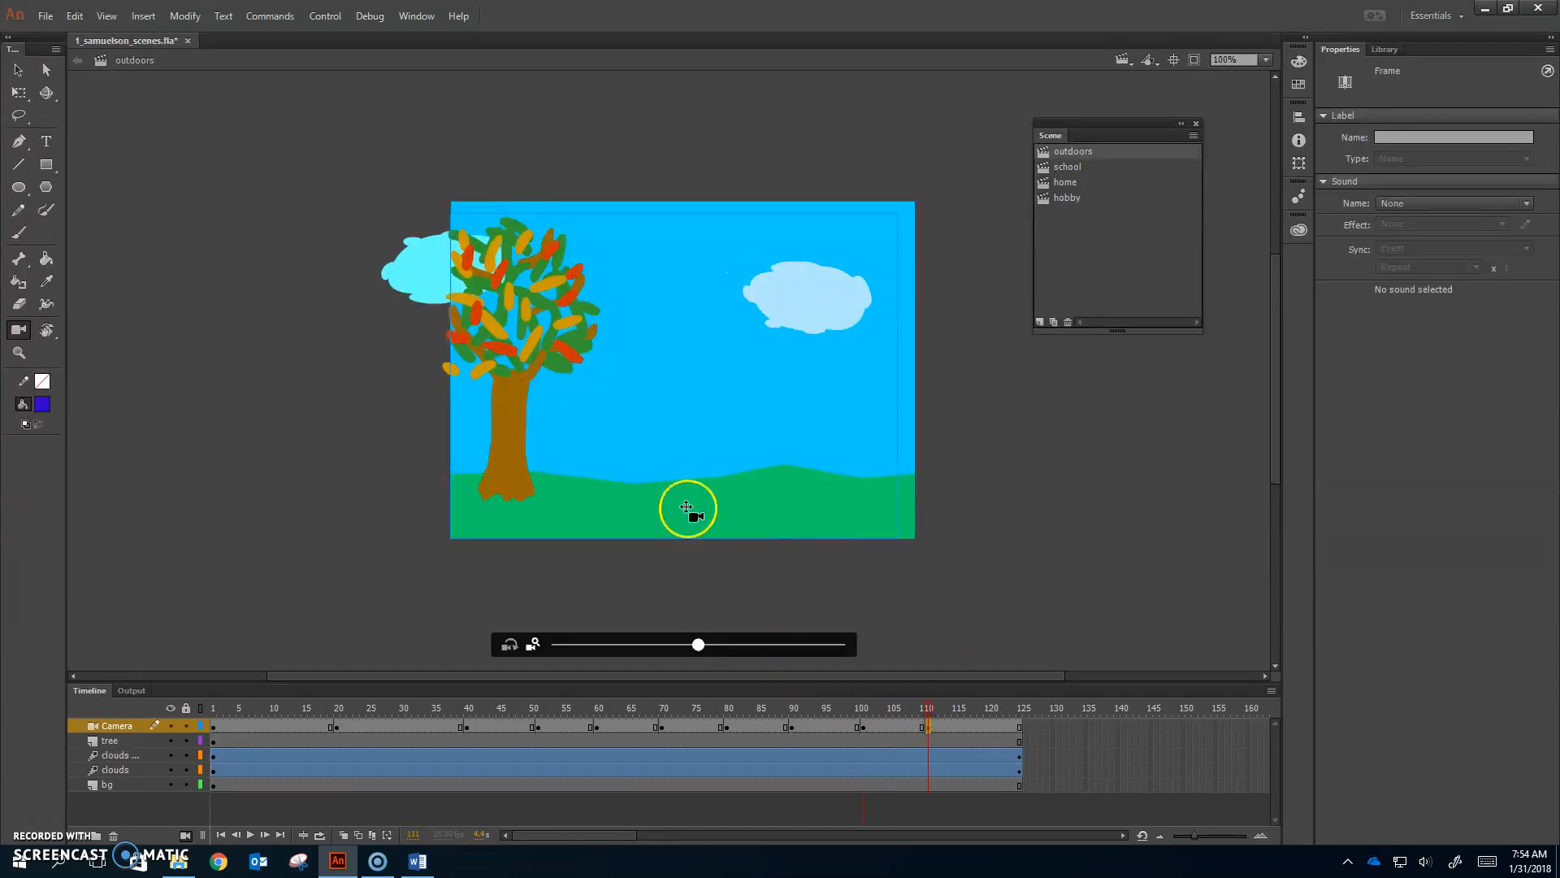
{"action": "left_click_drag", "start_coordinate": [700, 646], "coordinate": [690, 646]}
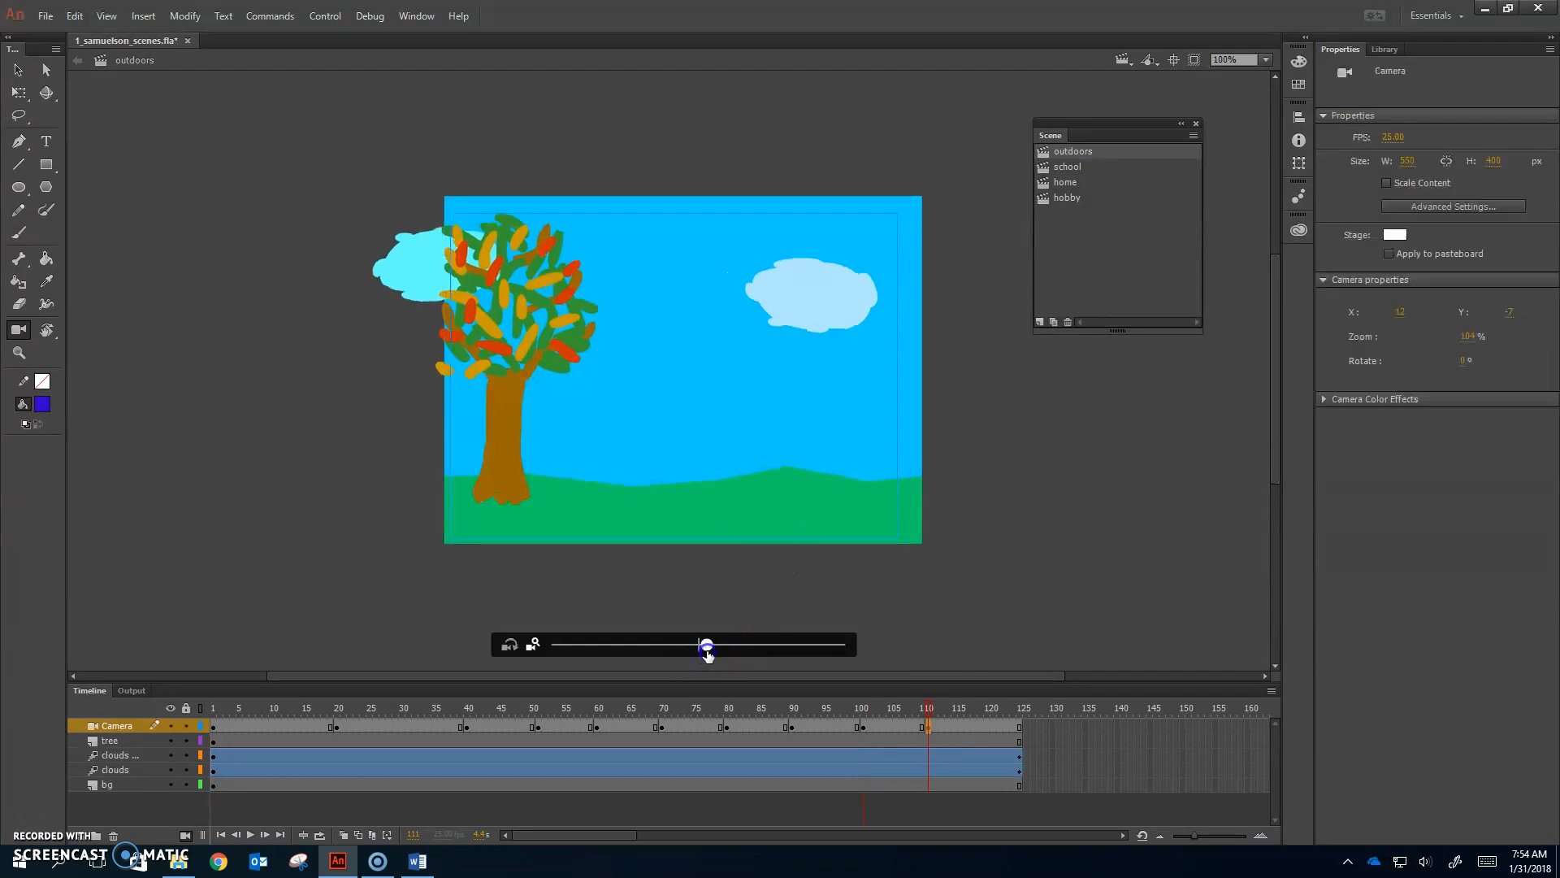
{"action": "mouse_move", "coordinate": [718, 498]}
{"action": "left_mouse_down"}
{"action": "mouse_move", "coordinate": [703, 506]}
{"action": "mouse_move", "coordinate": [731, 494]}
{"action": "left_mouse_up"}
{"action": "left_click_drag", "start_coordinate": [698, 645], "coordinate": [706, 643]}
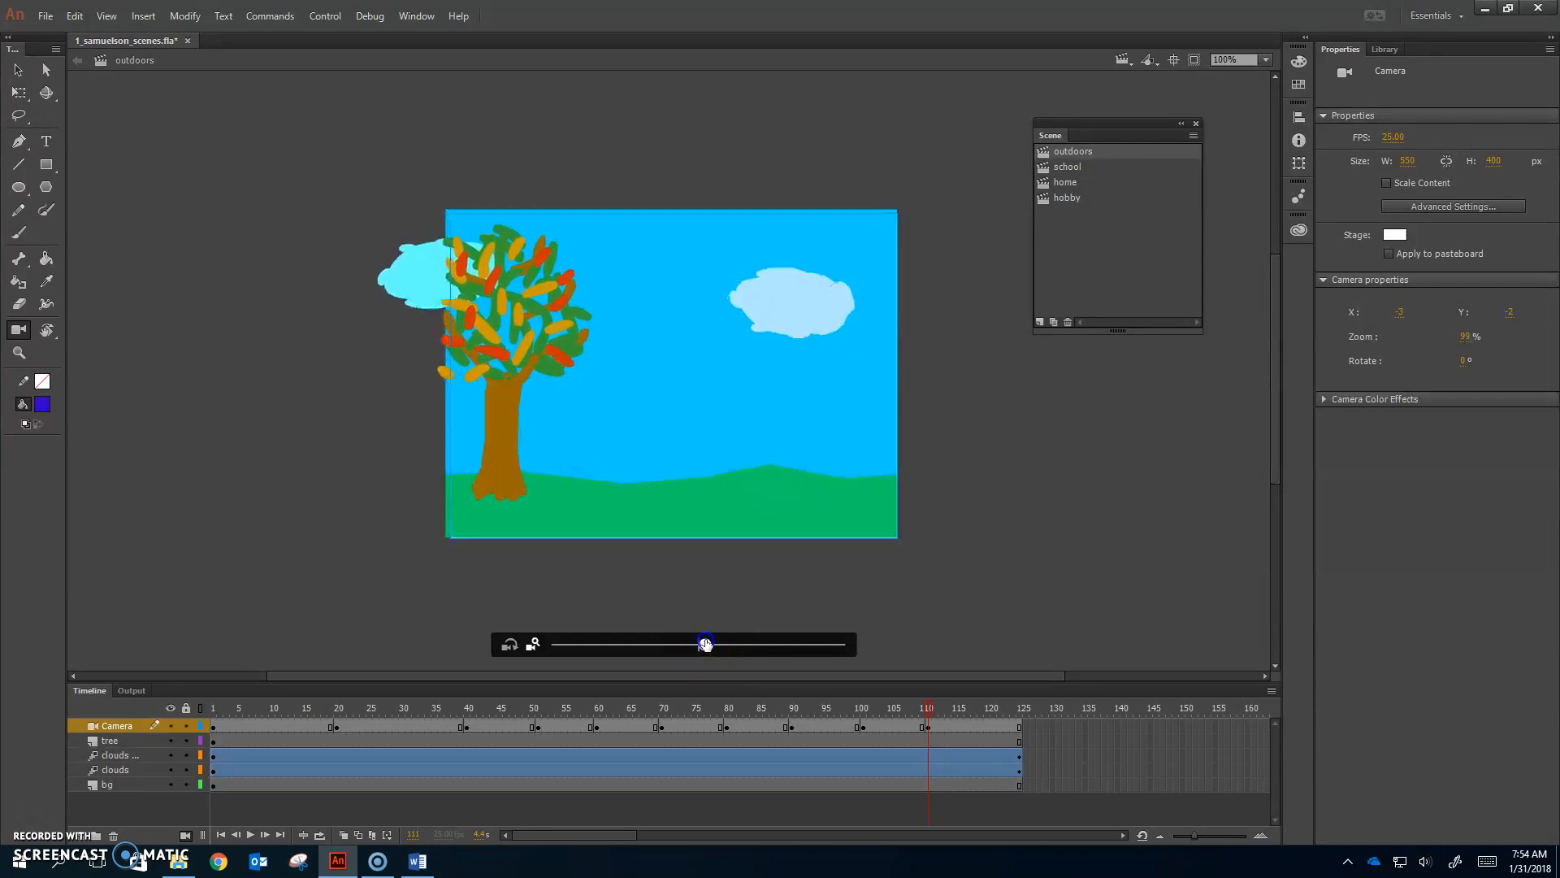
{"action": "left_click_drag", "start_coordinate": [758, 509], "coordinate": [814, 513]}
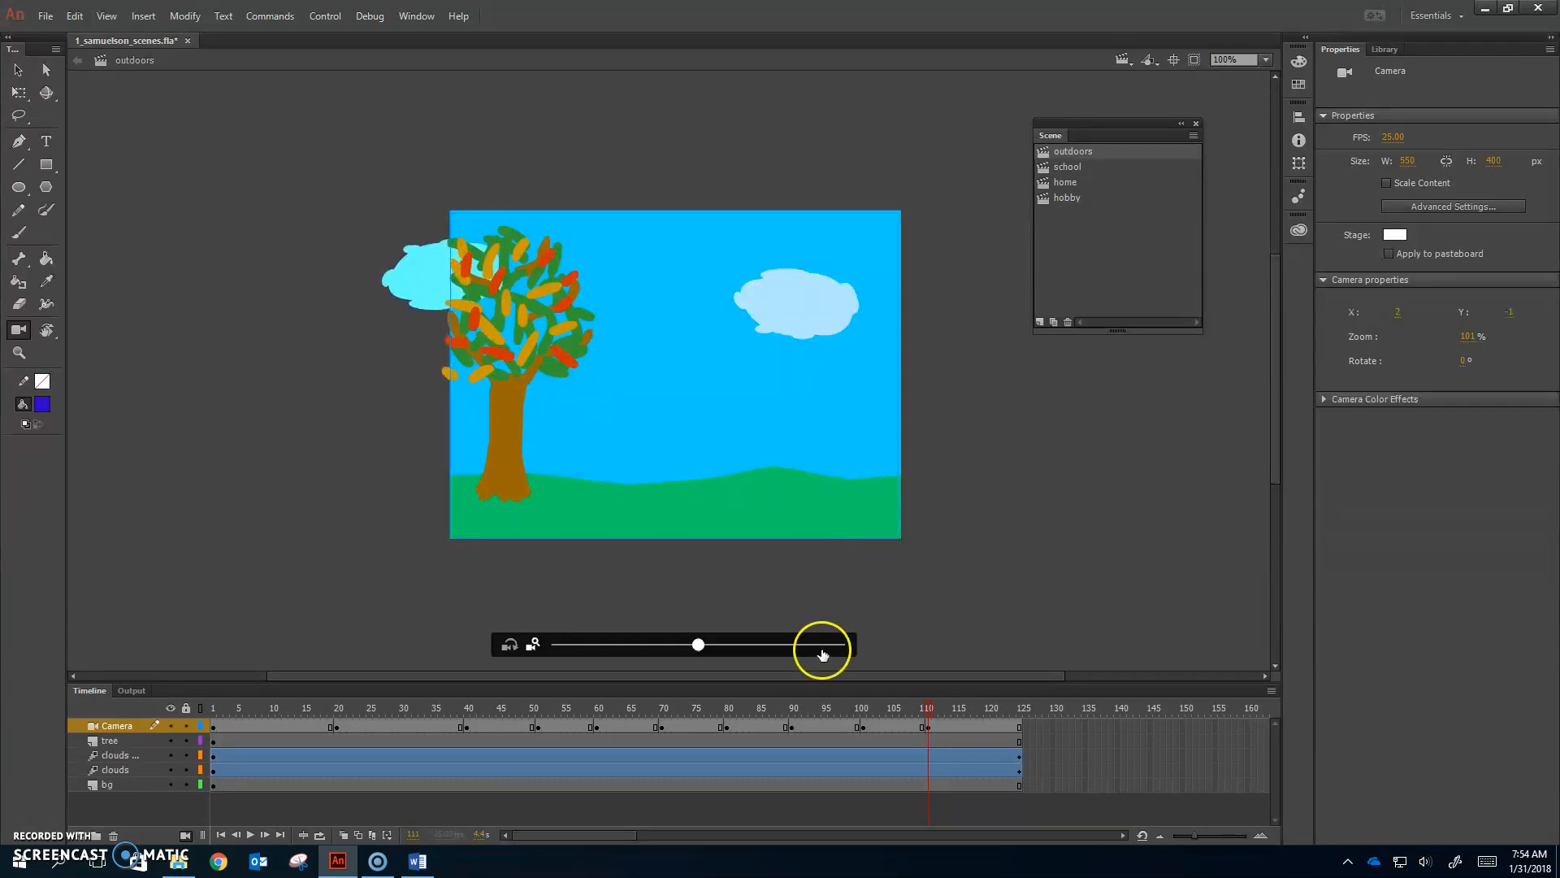
{"action": "left_click", "coordinate": [212, 709]}
{"action": "key", "text": "Return"}
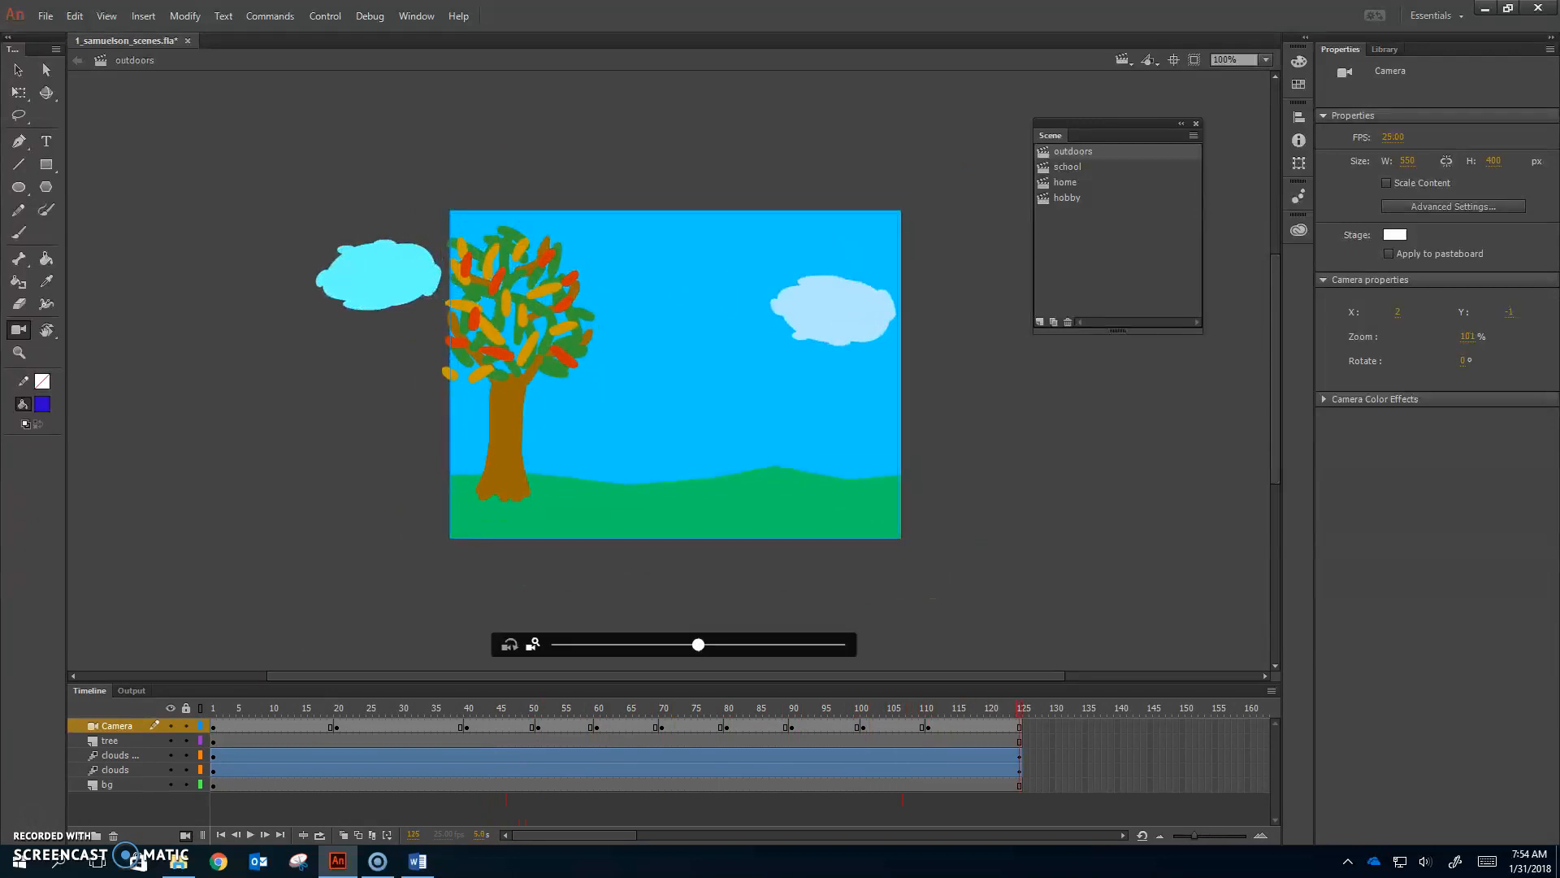
Step: Apply a classic tween across all Camera layer keyframes, then move to frame 22
{"action": "left_click", "coordinate": [130, 726]}
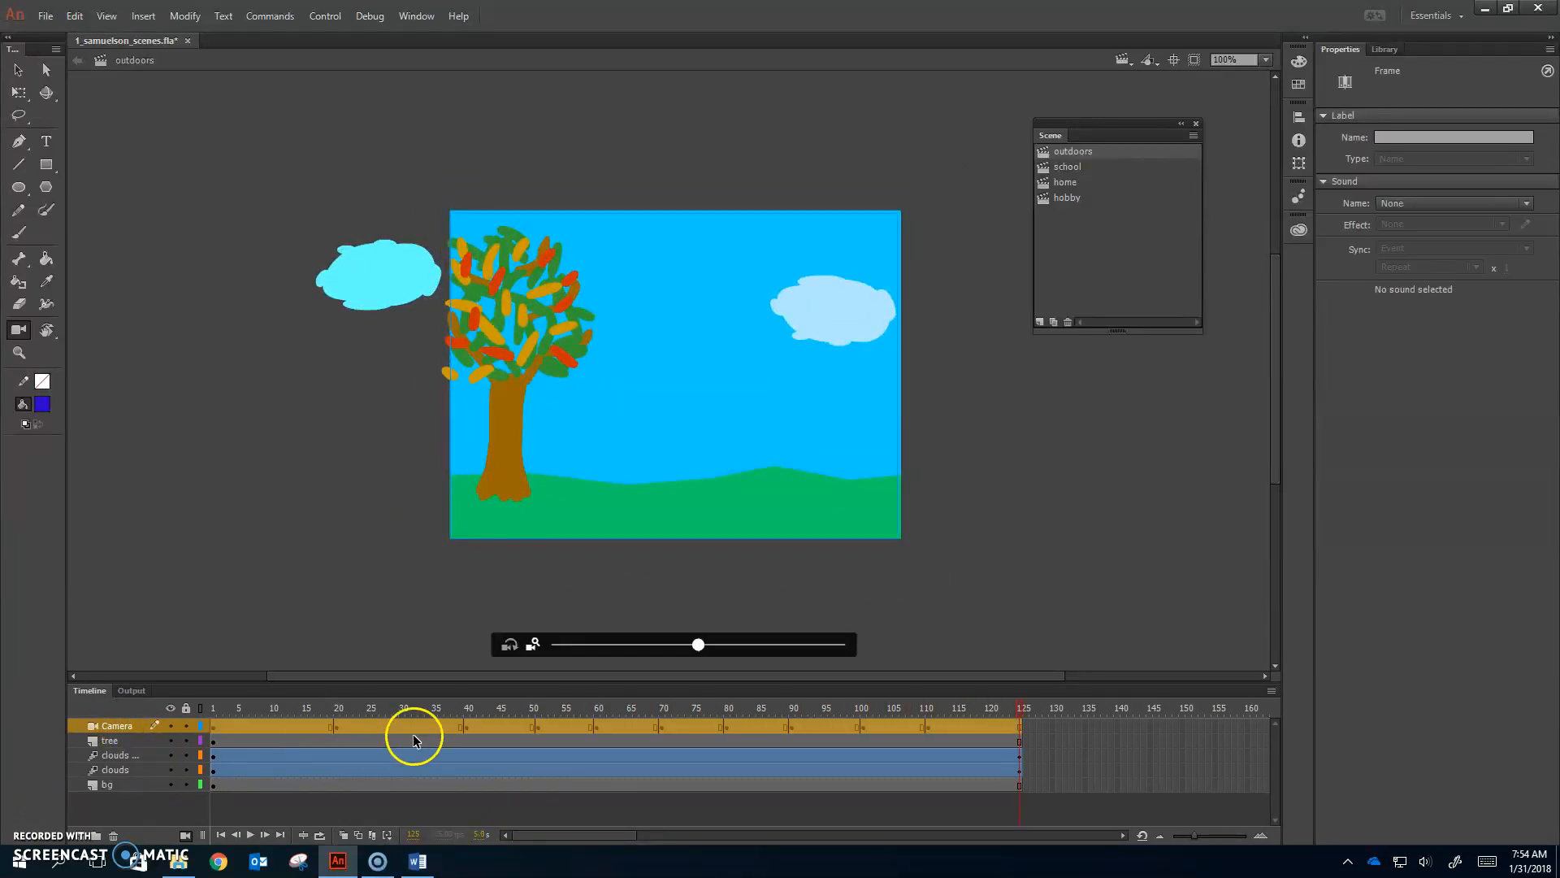
{"action": "right_click", "coordinate": [257, 723]}
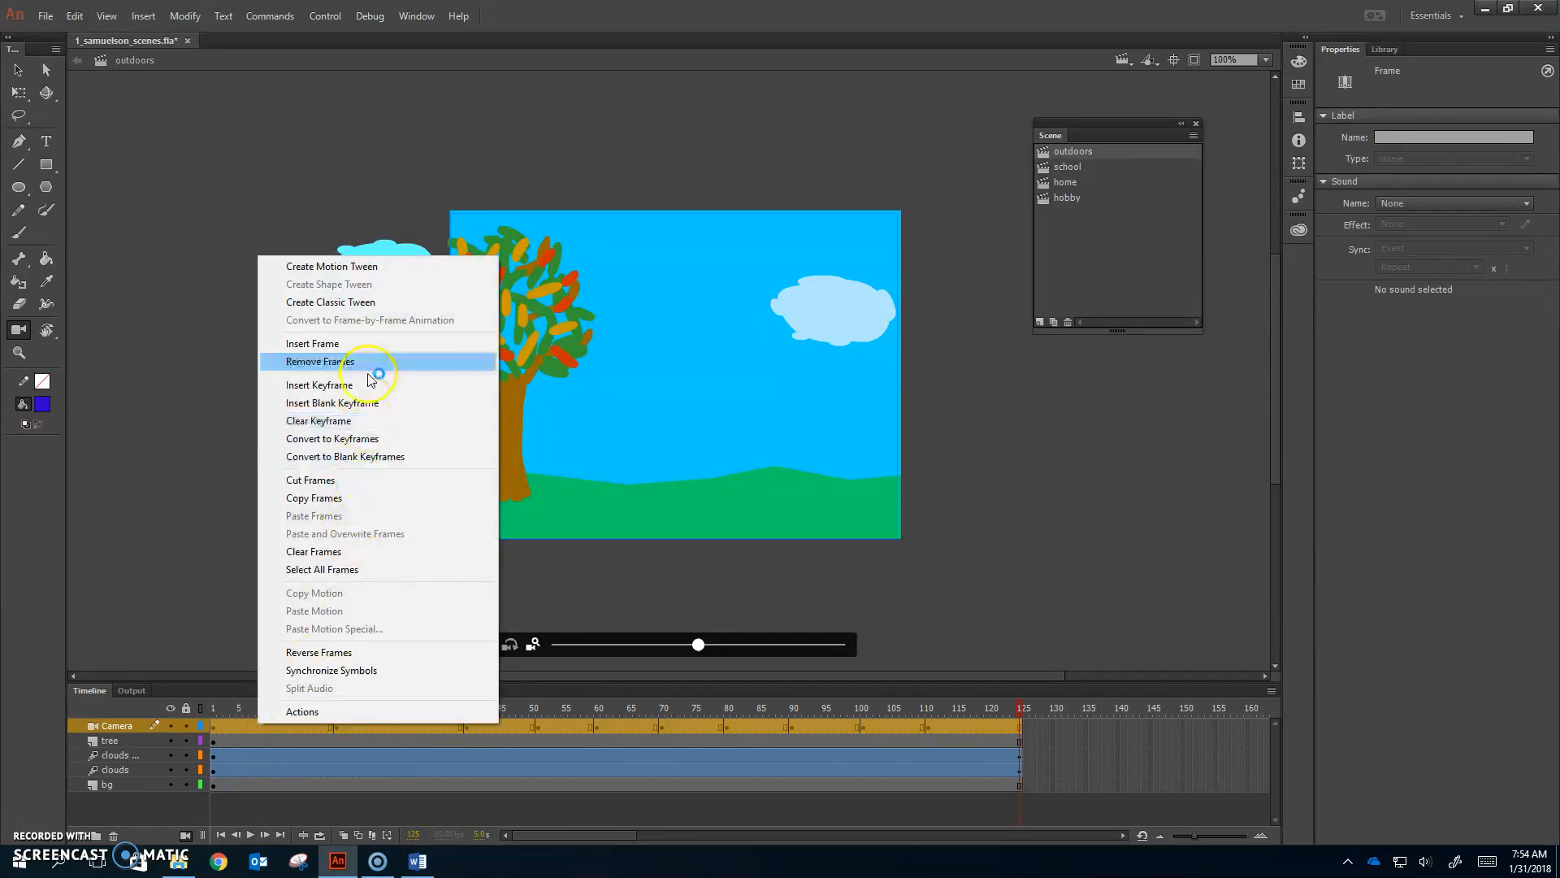
{"action": "left_click", "coordinate": [352, 302]}
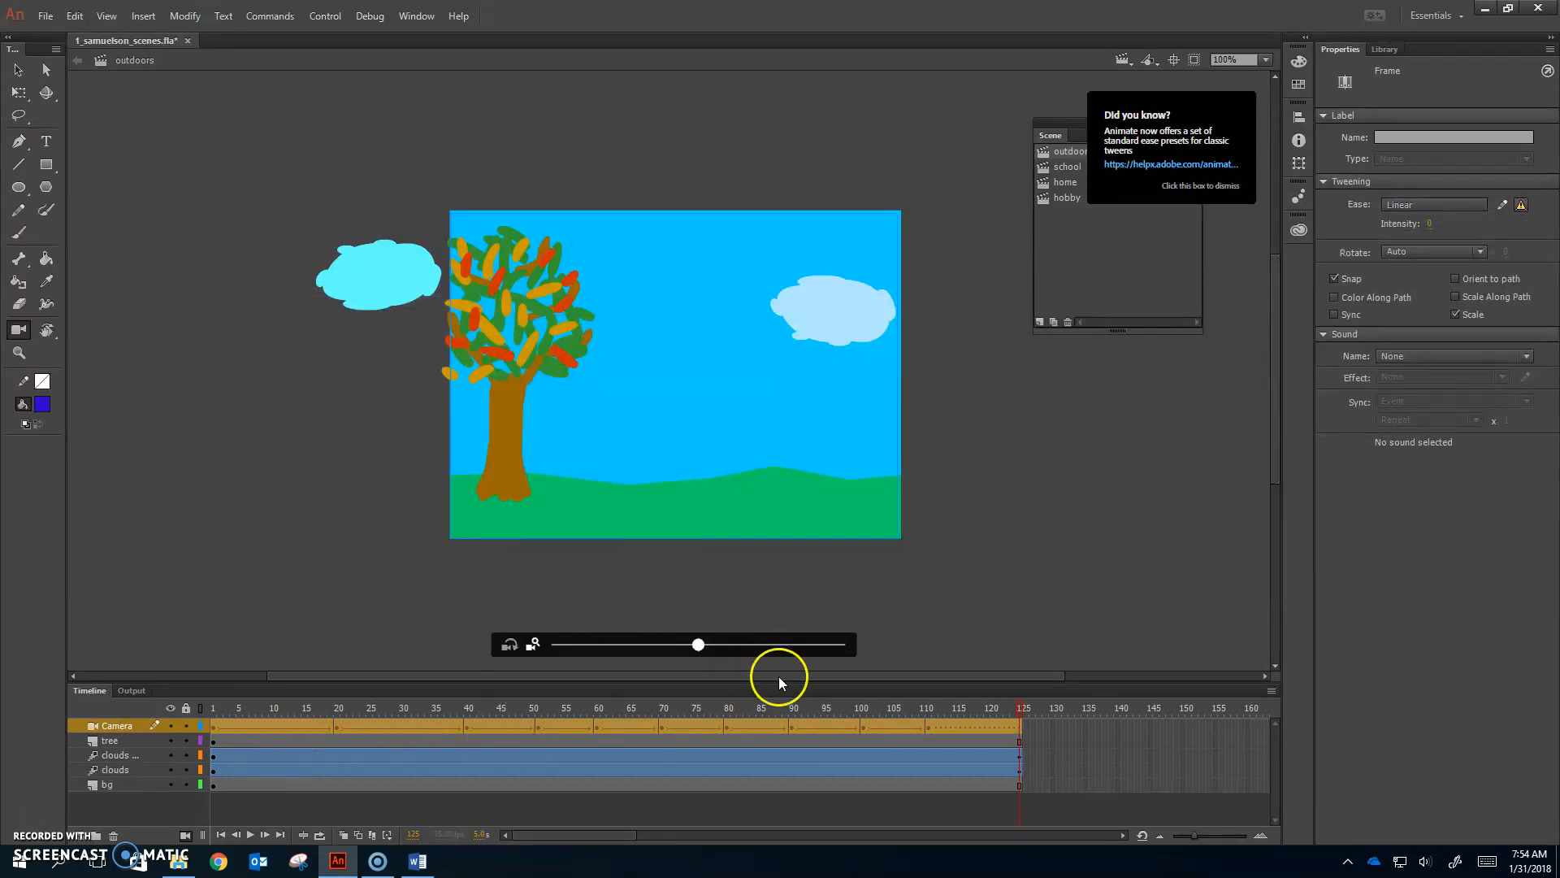
{"action": "left_click", "coordinate": [349, 742]}
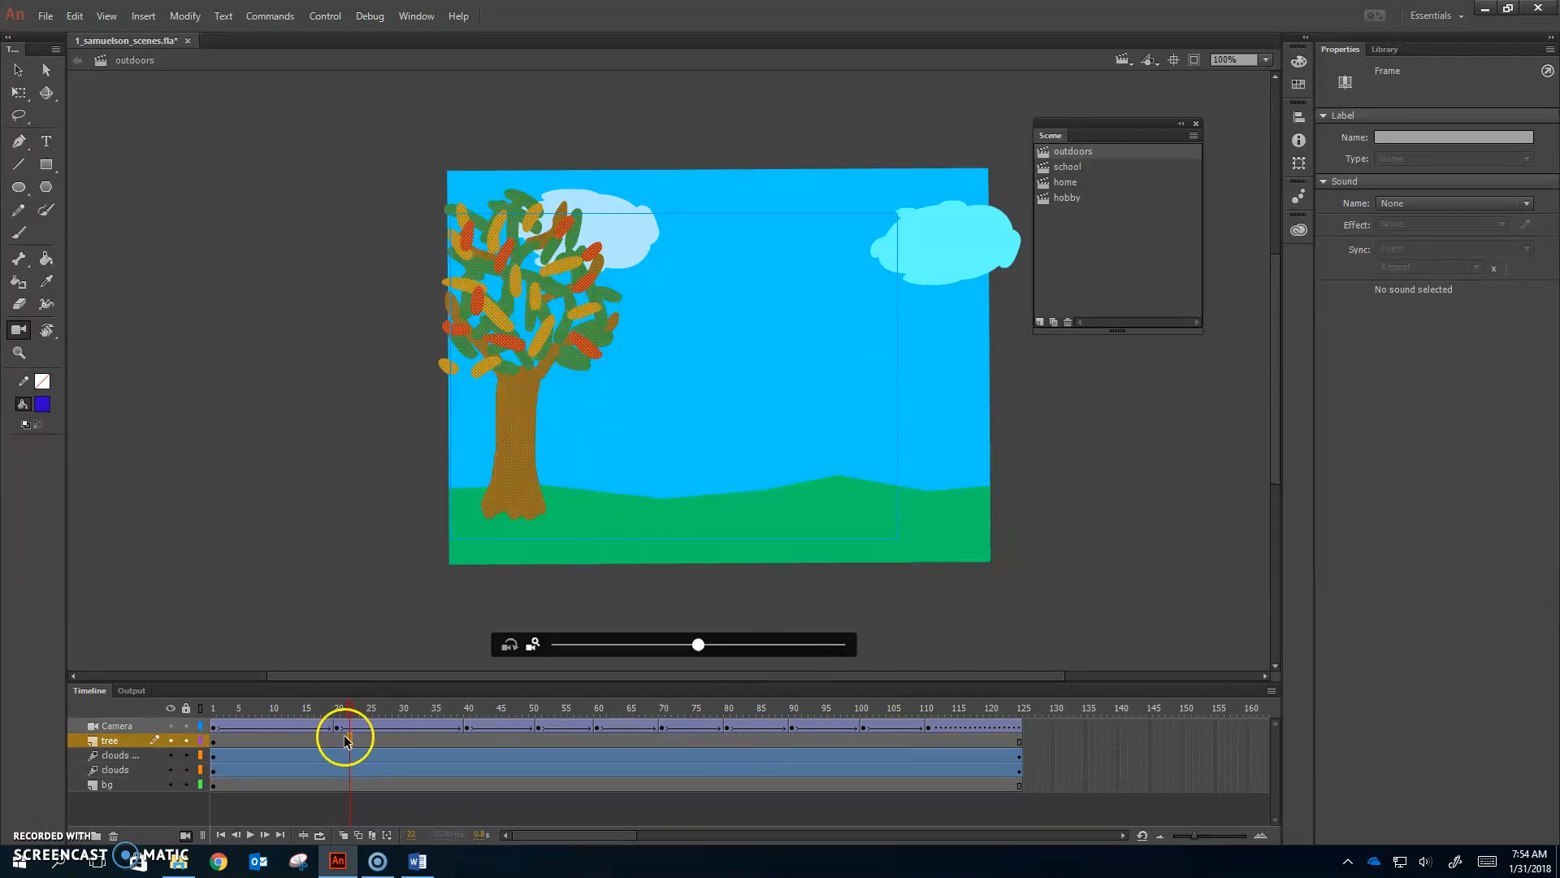
{"action": "left_click", "coordinate": [231, 723]}
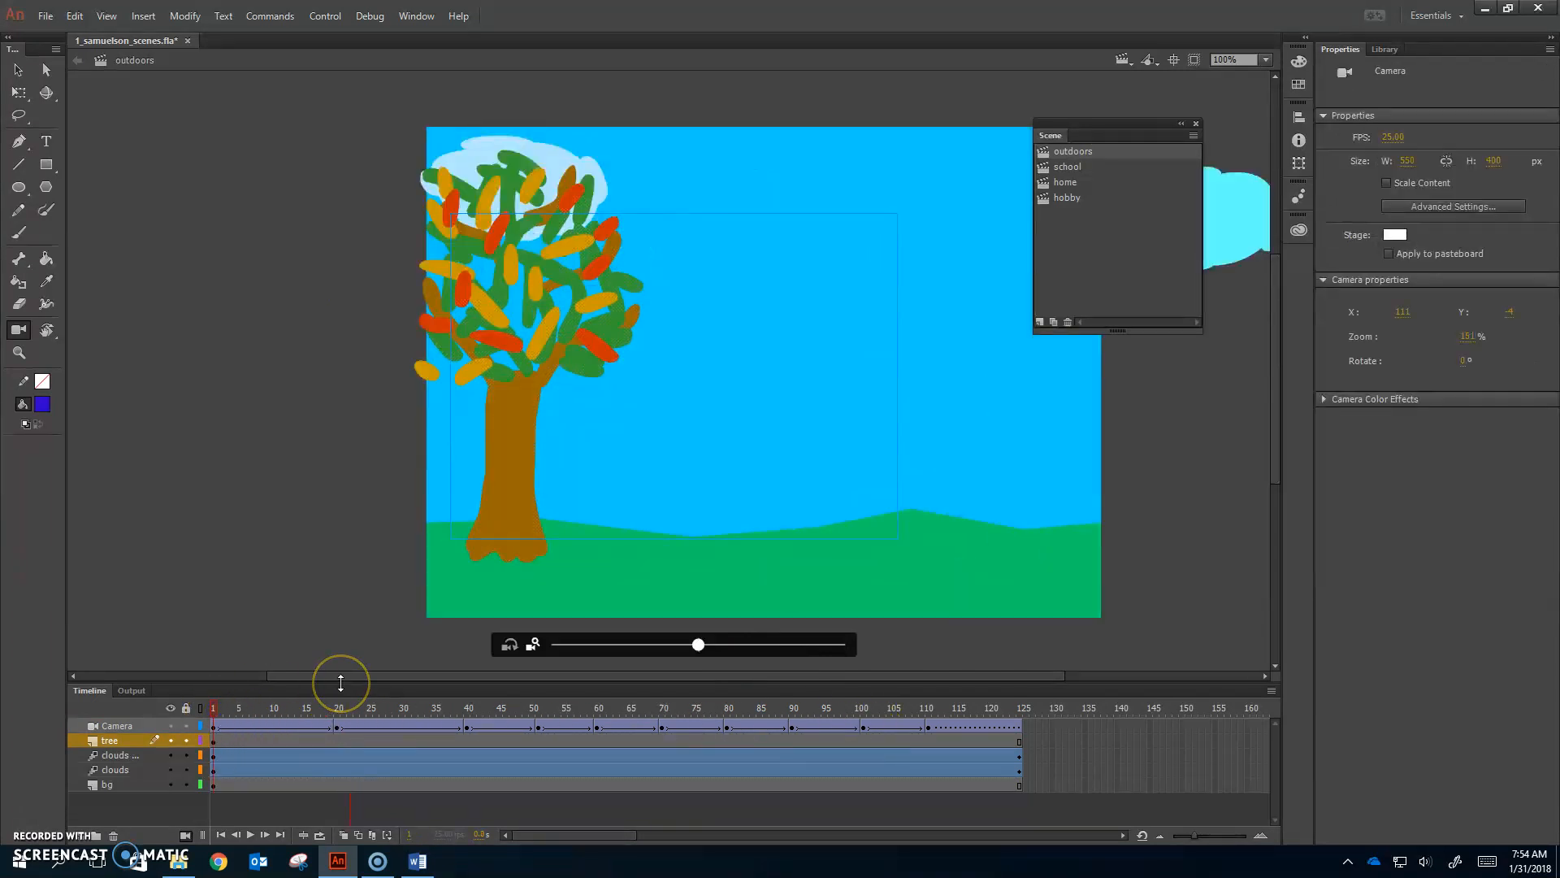
{"action": "key", "text": "Return"}
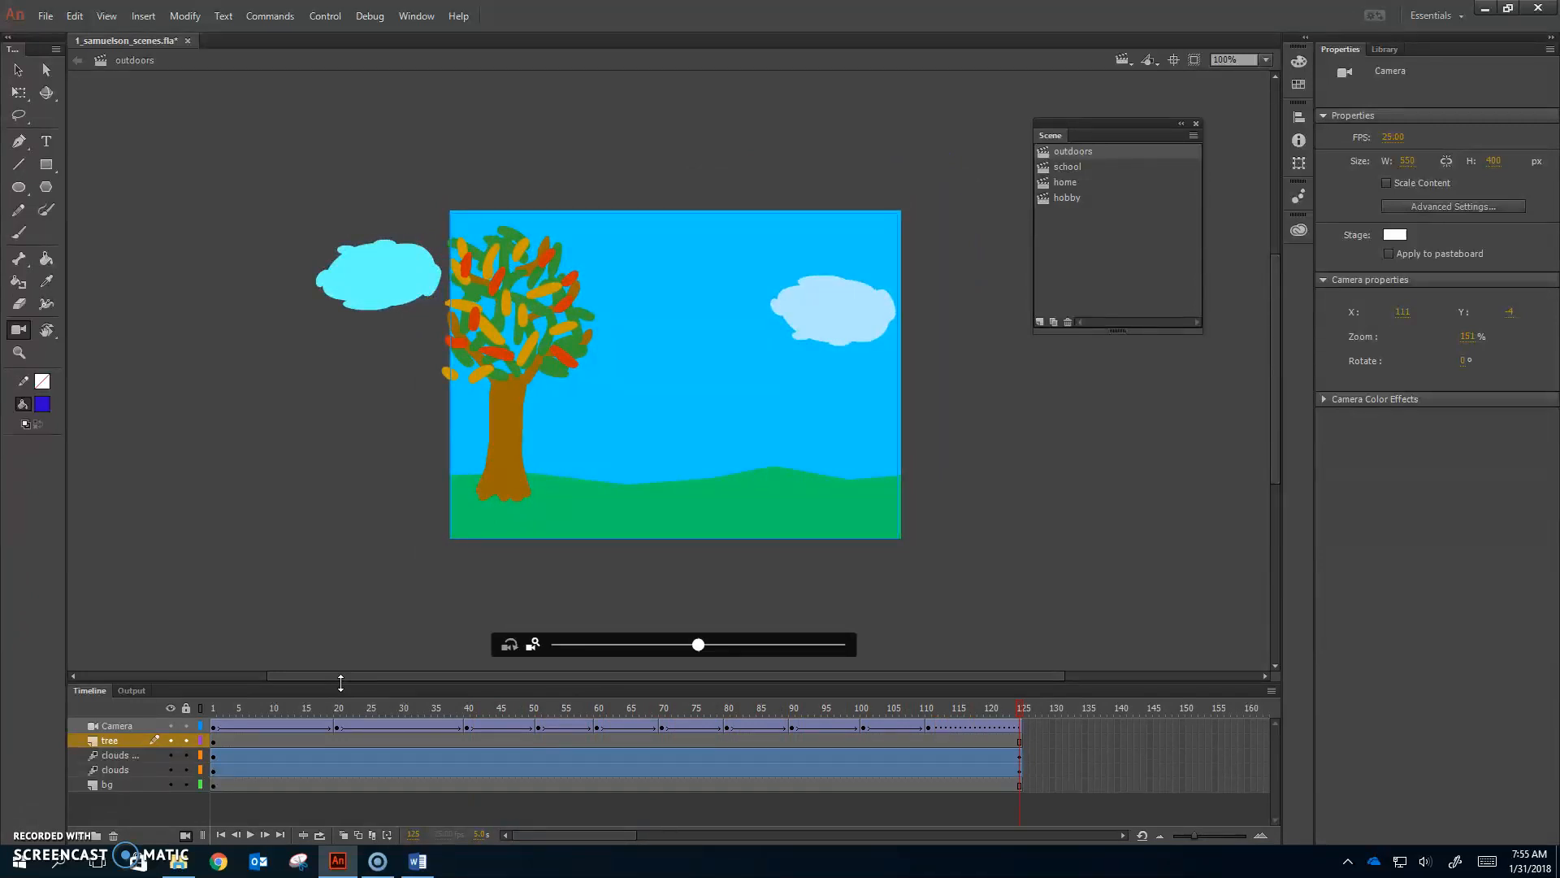
Step: Test the movie as a SWF in Animate and close the preview
{"action": "left_click", "coordinate": [329, 16]}
{"action": "mouse_move", "coordinate": [429, 159]}
{"action": "left_click", "coordinate": [264, 152]}
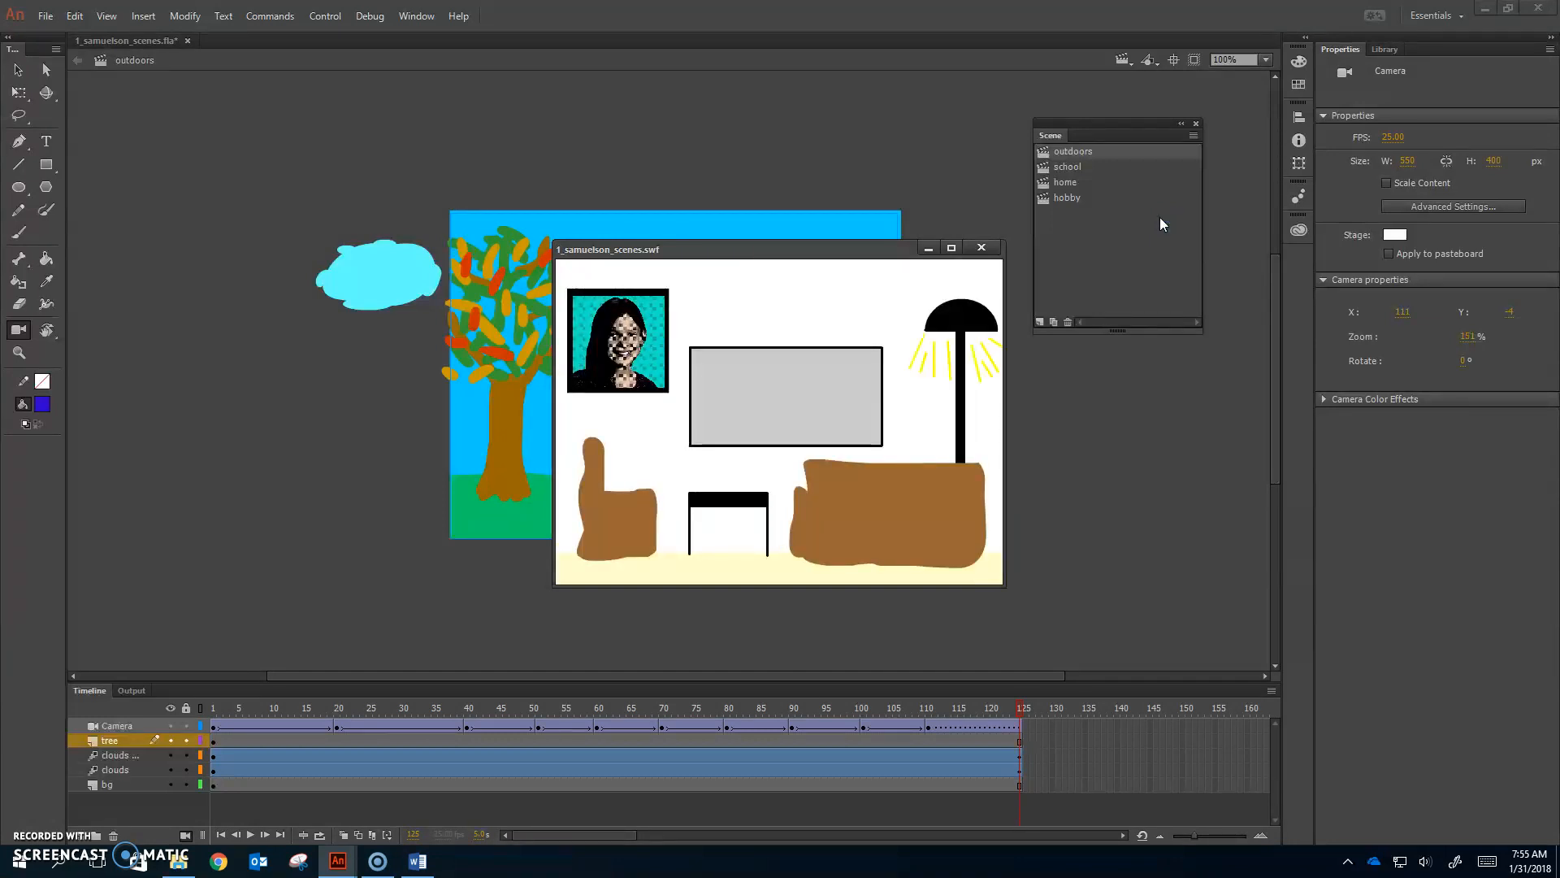
{"action": "left_click", "coordinate": [982, 248]}
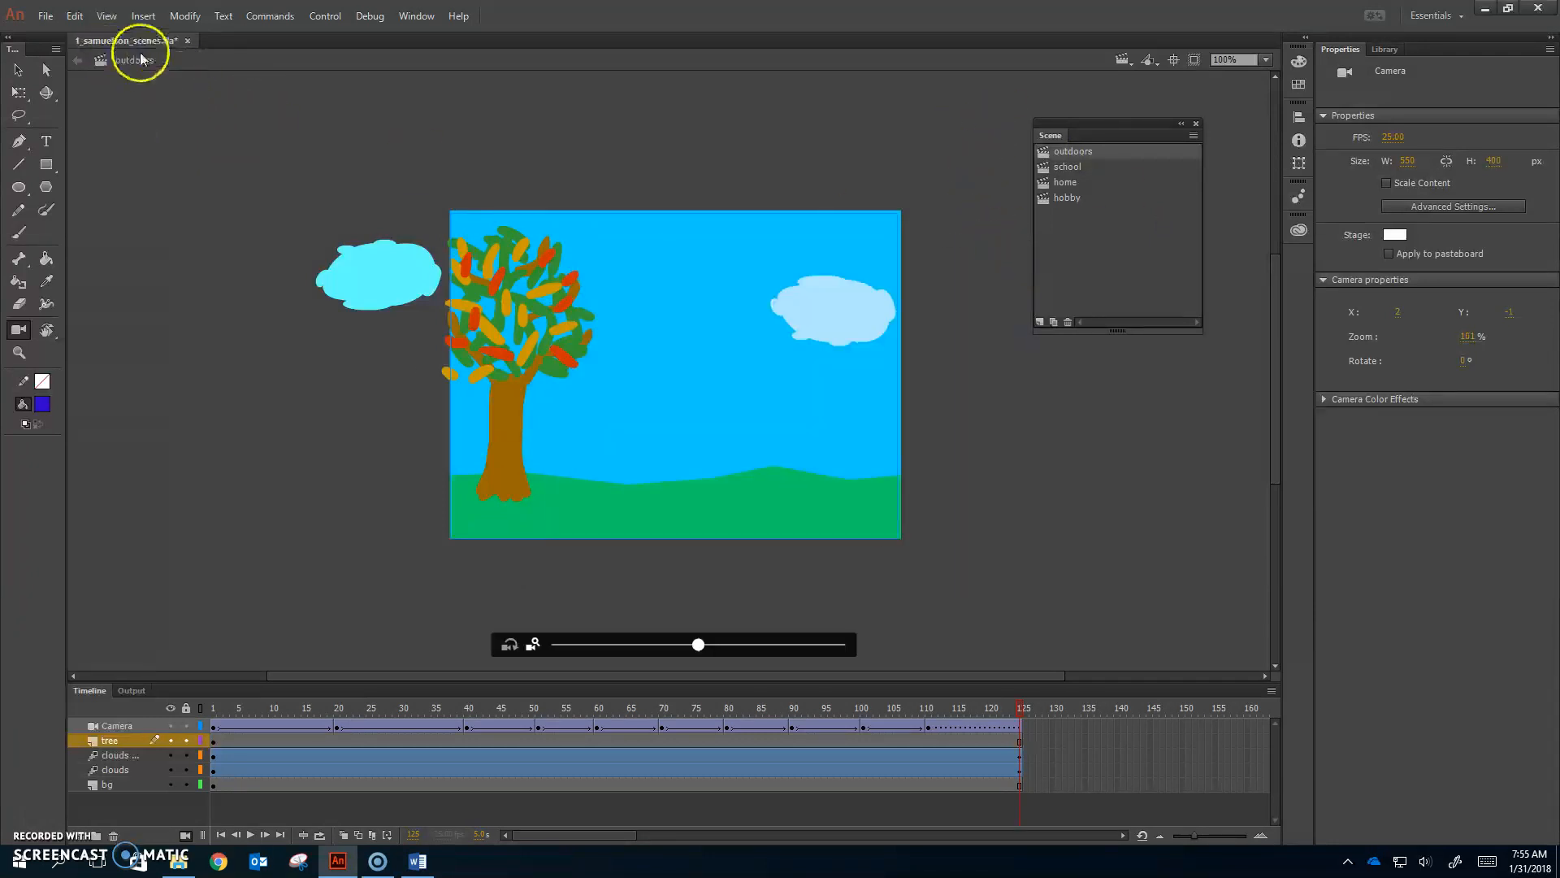
Step: Save the scenes file with Ctrl+S, then test the SWF again and close it
{"action": "key", "text": "ctrl+s"}
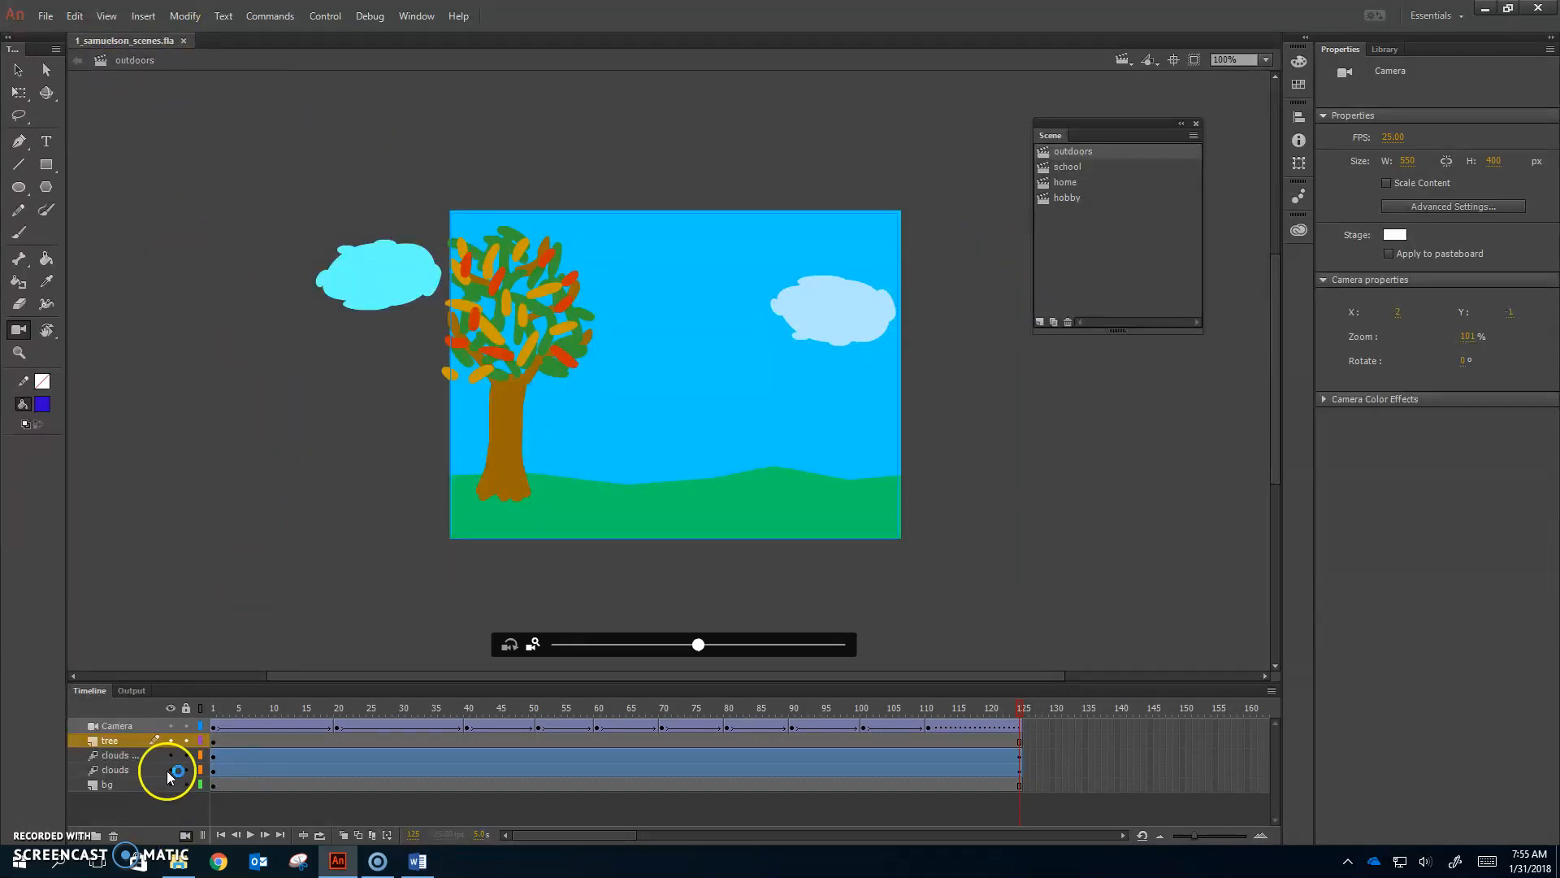
{"action": "left_click", "coordinate": [325, 16]}
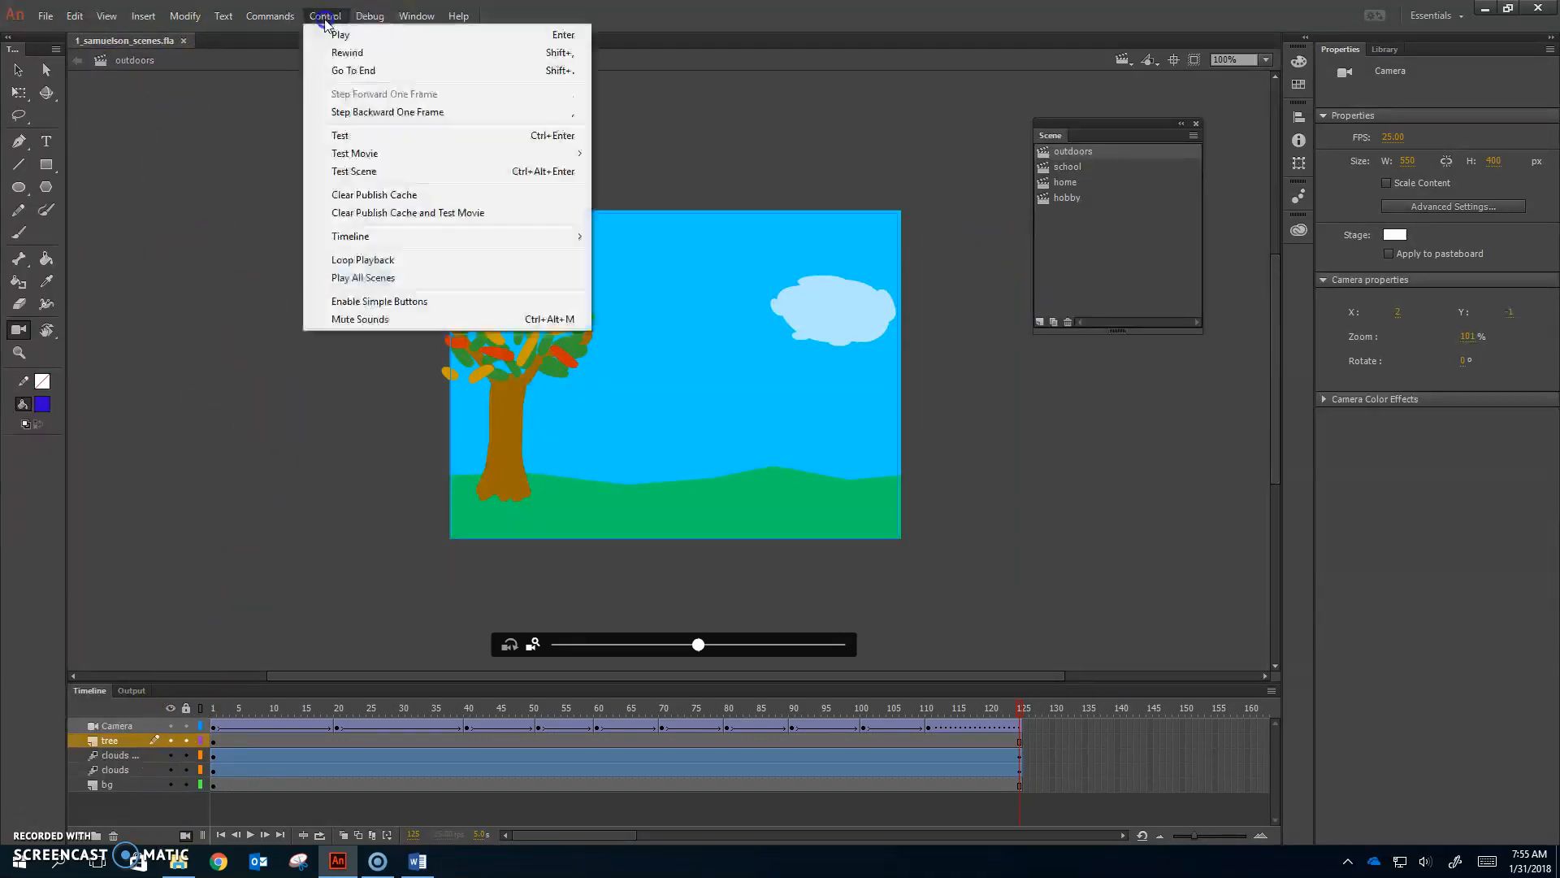
{"action": "left_click", "coordinate": [365, 137]}
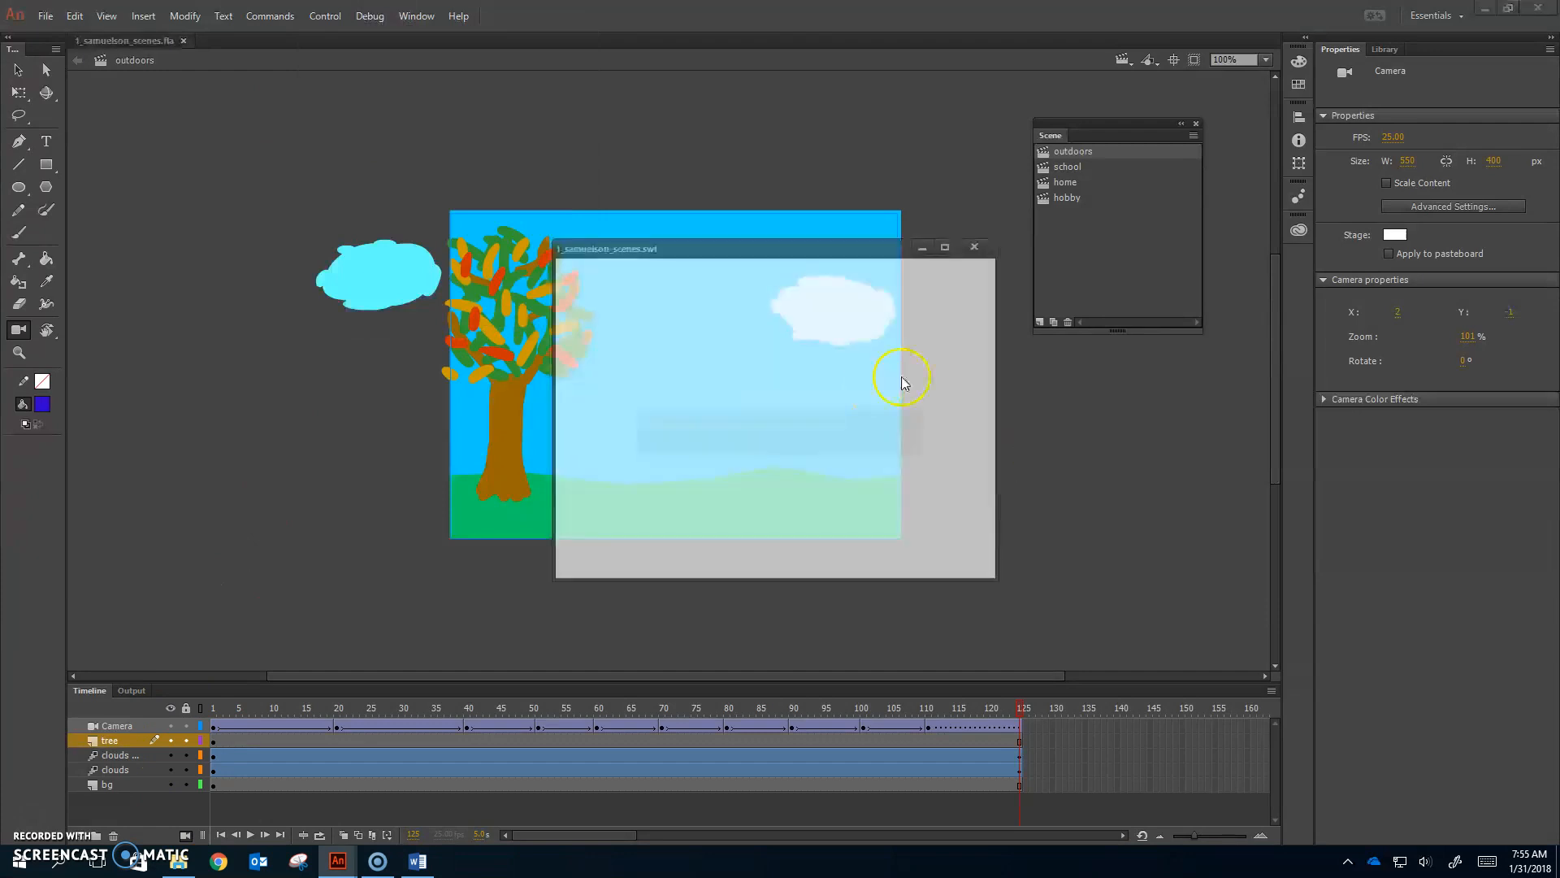
{"action": "left_click", "coordinate": [981, 247]}
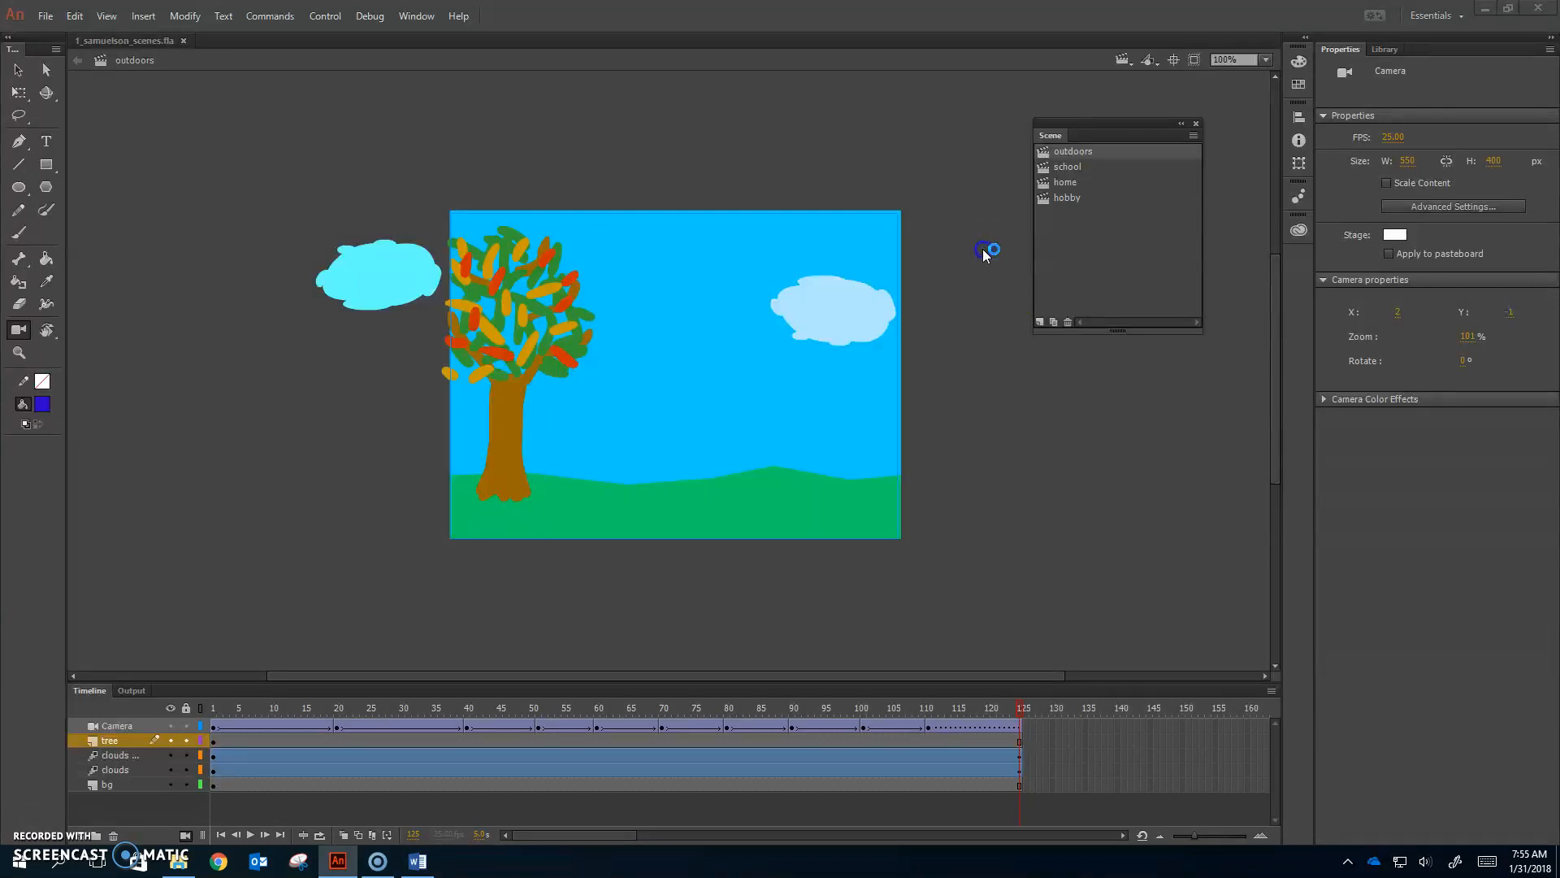
{"action": "left_click", "coordinate": [323, 15]}
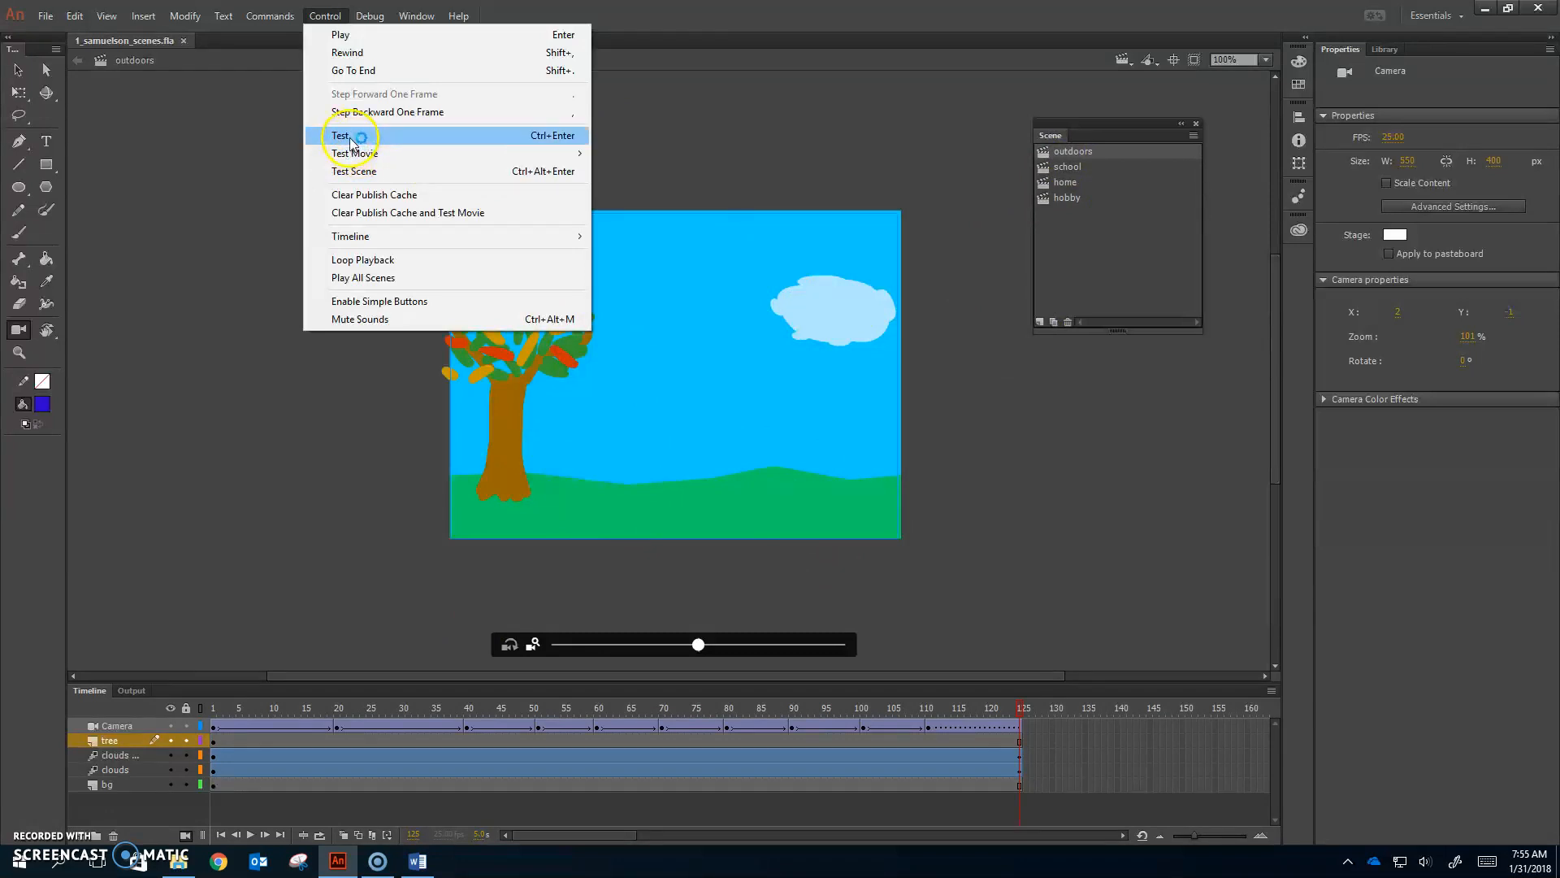
{"action": "left_click", "coordinate": [763, 110]}
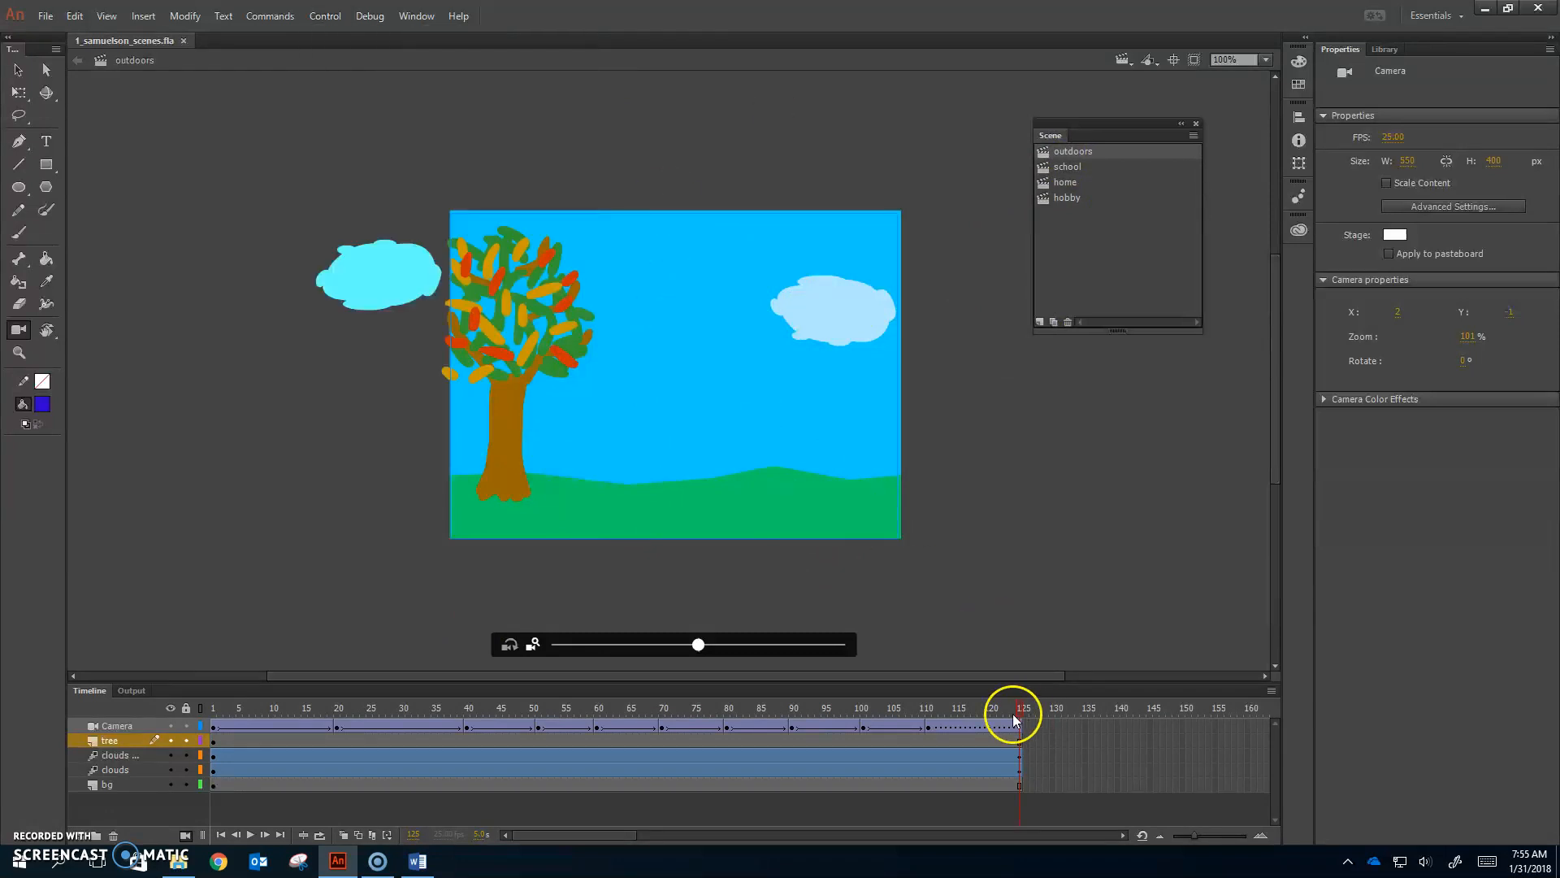